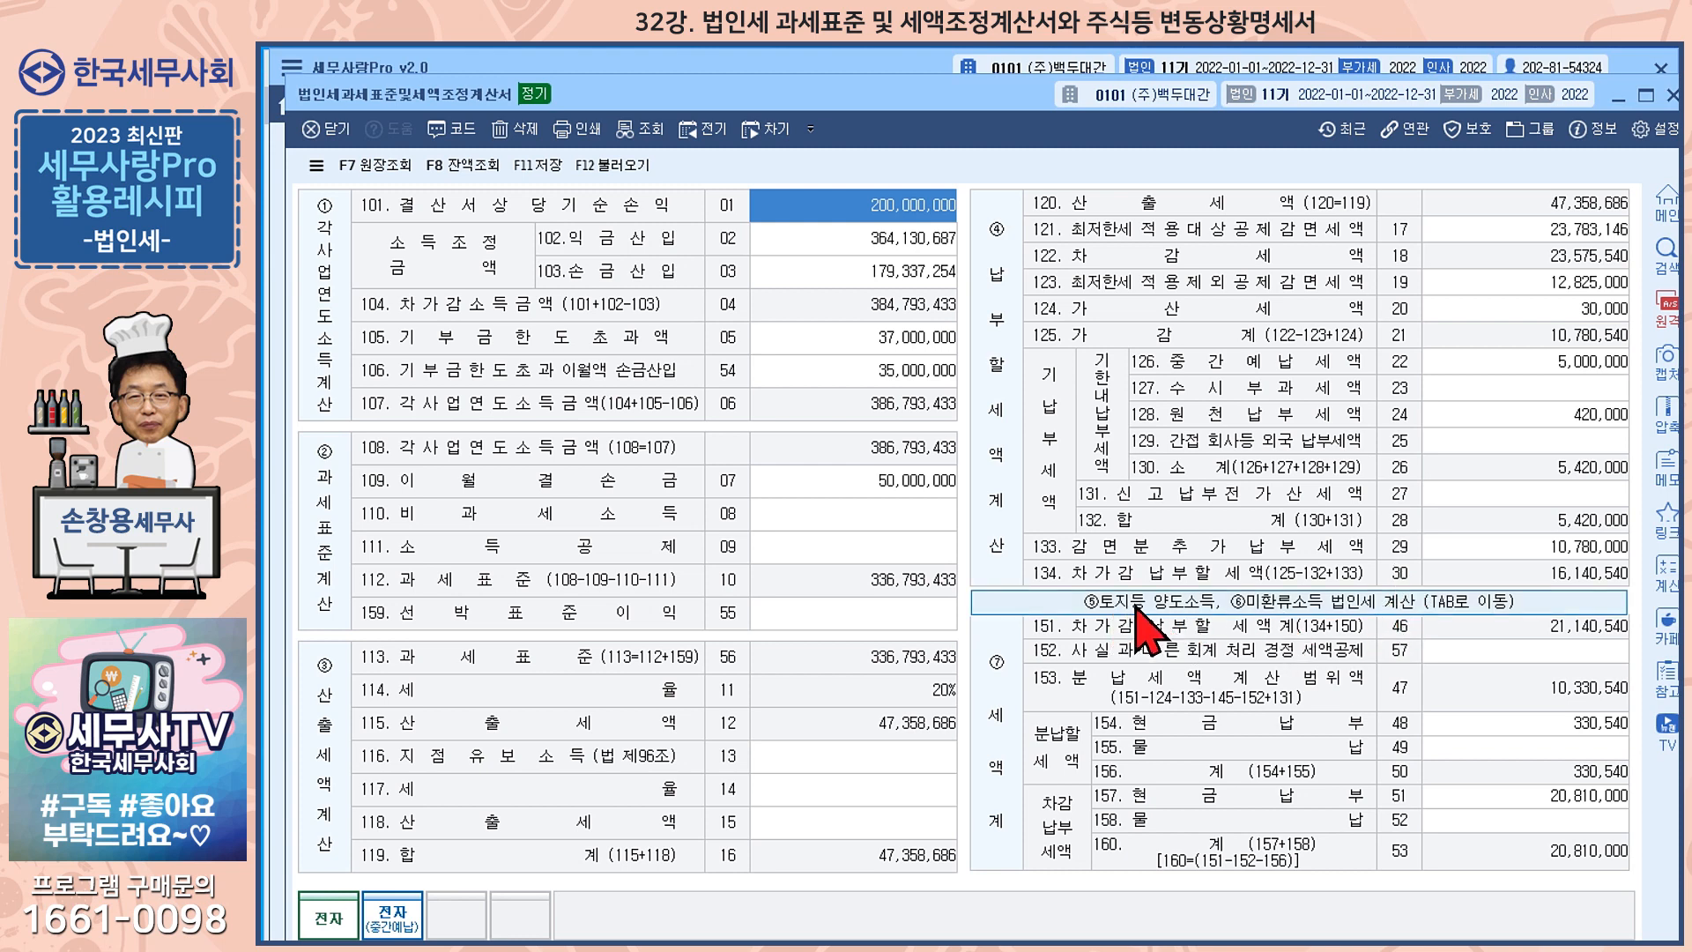
# Review the 토지등양도소득, 미환류소득 법인세계산 details in the tax adjustment form and close the form
pyautogui.click(1195, 606)
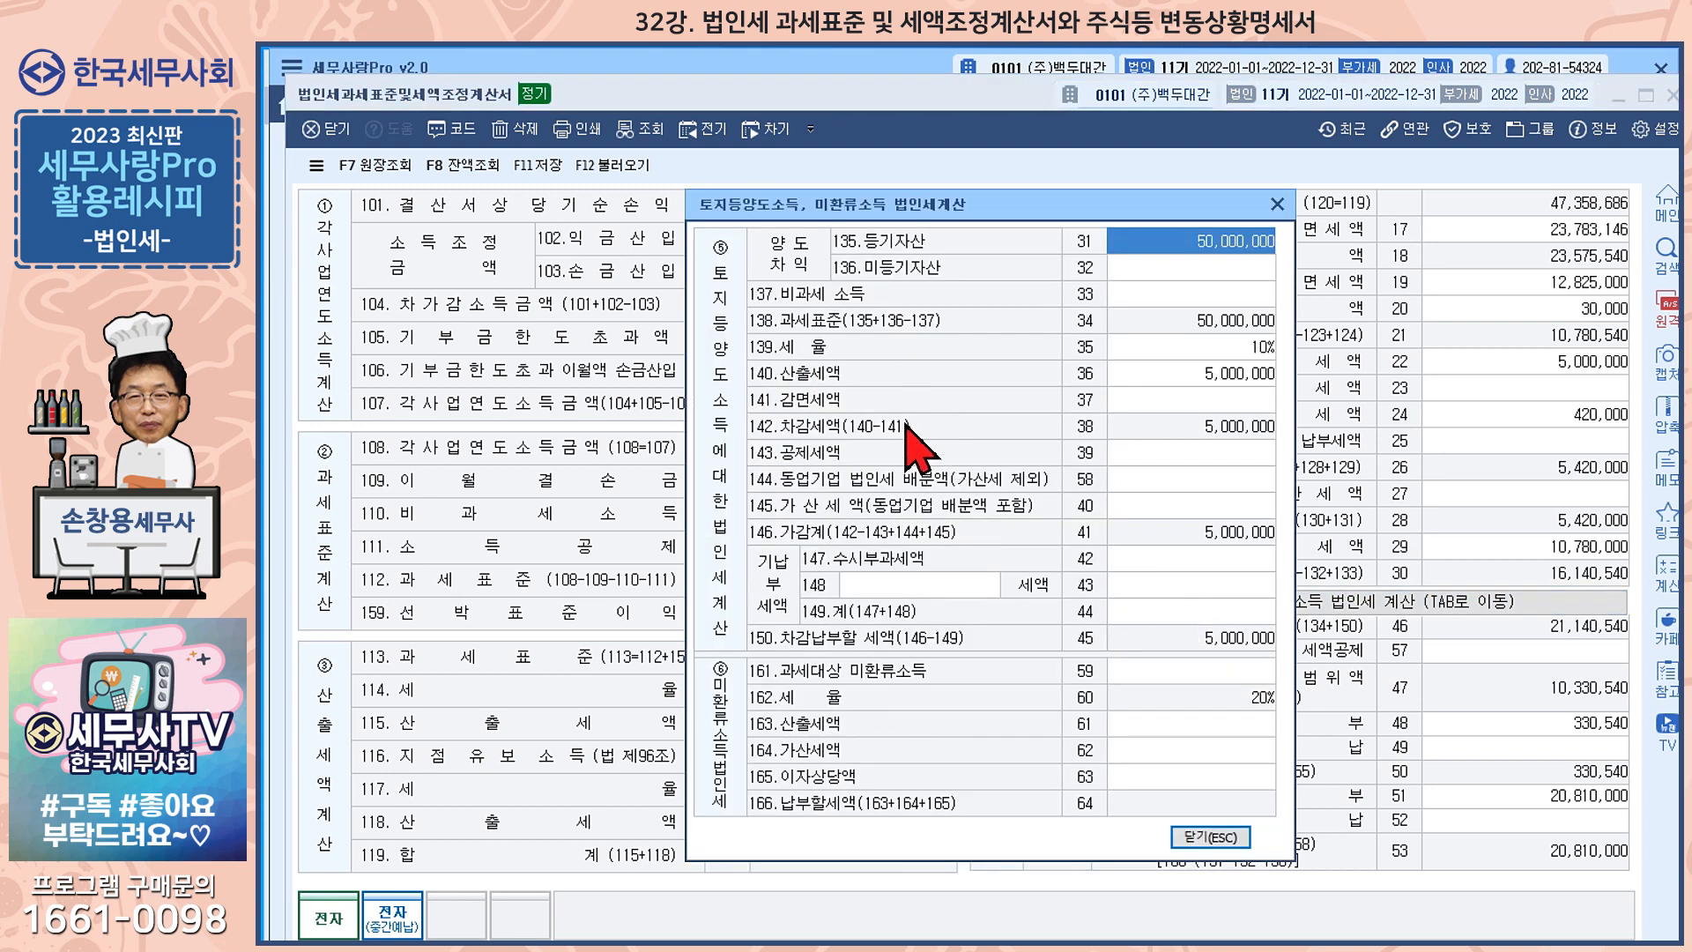
pyautogui.click(1214, 837)
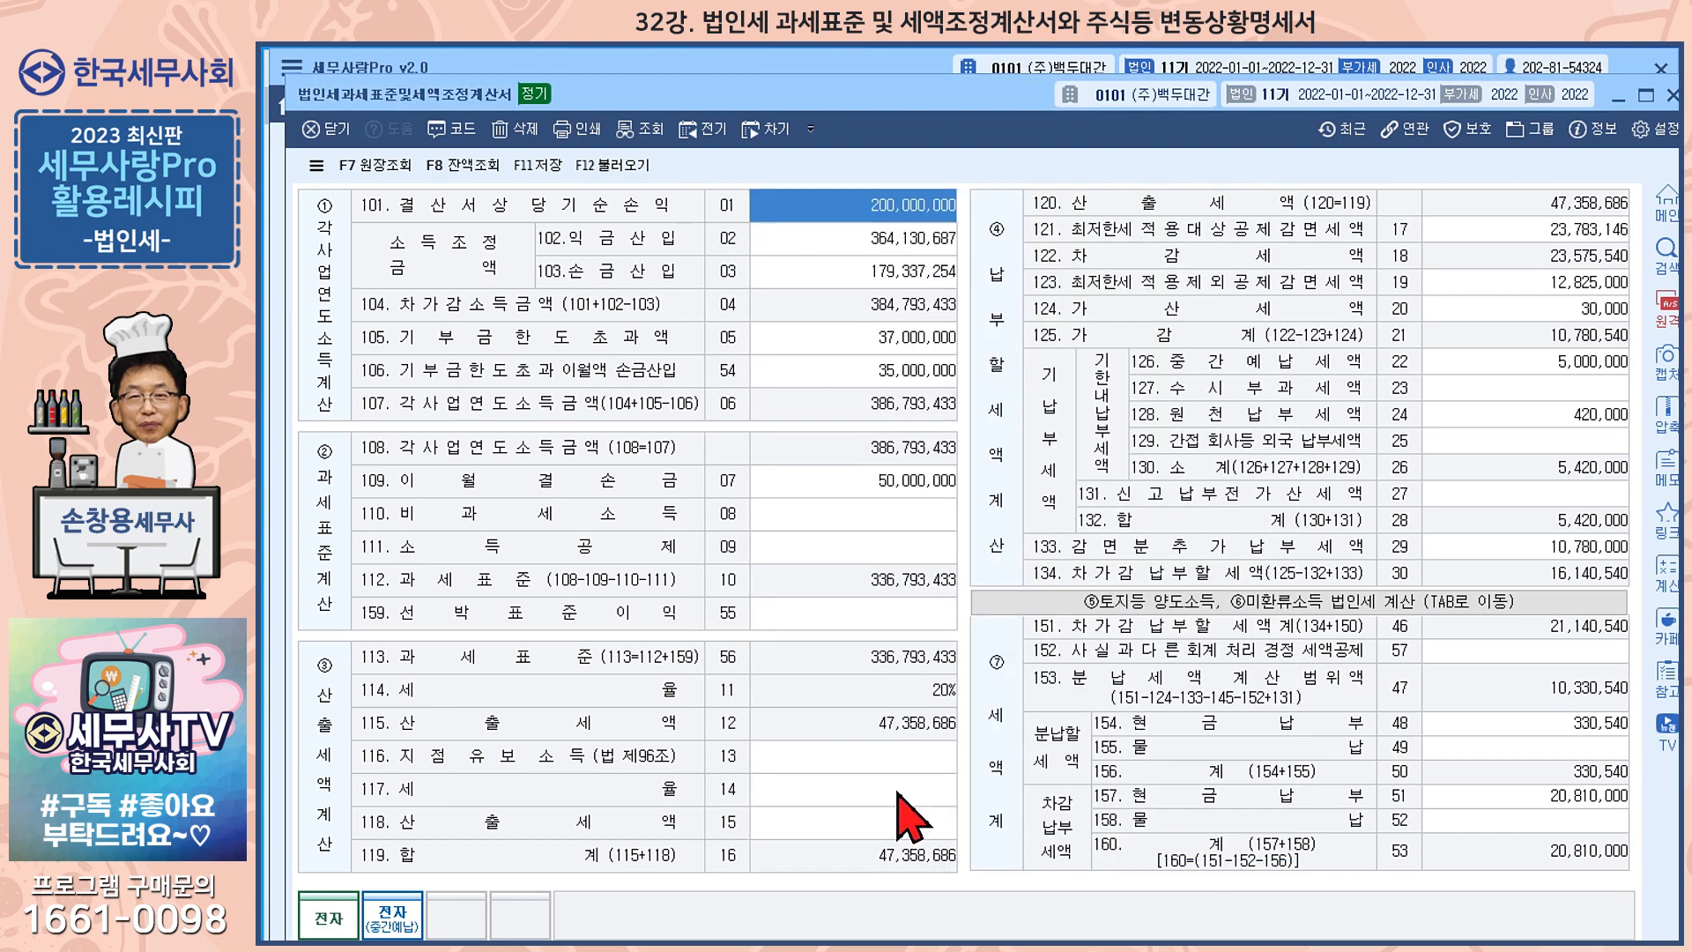
pyautogui.press('Escape')
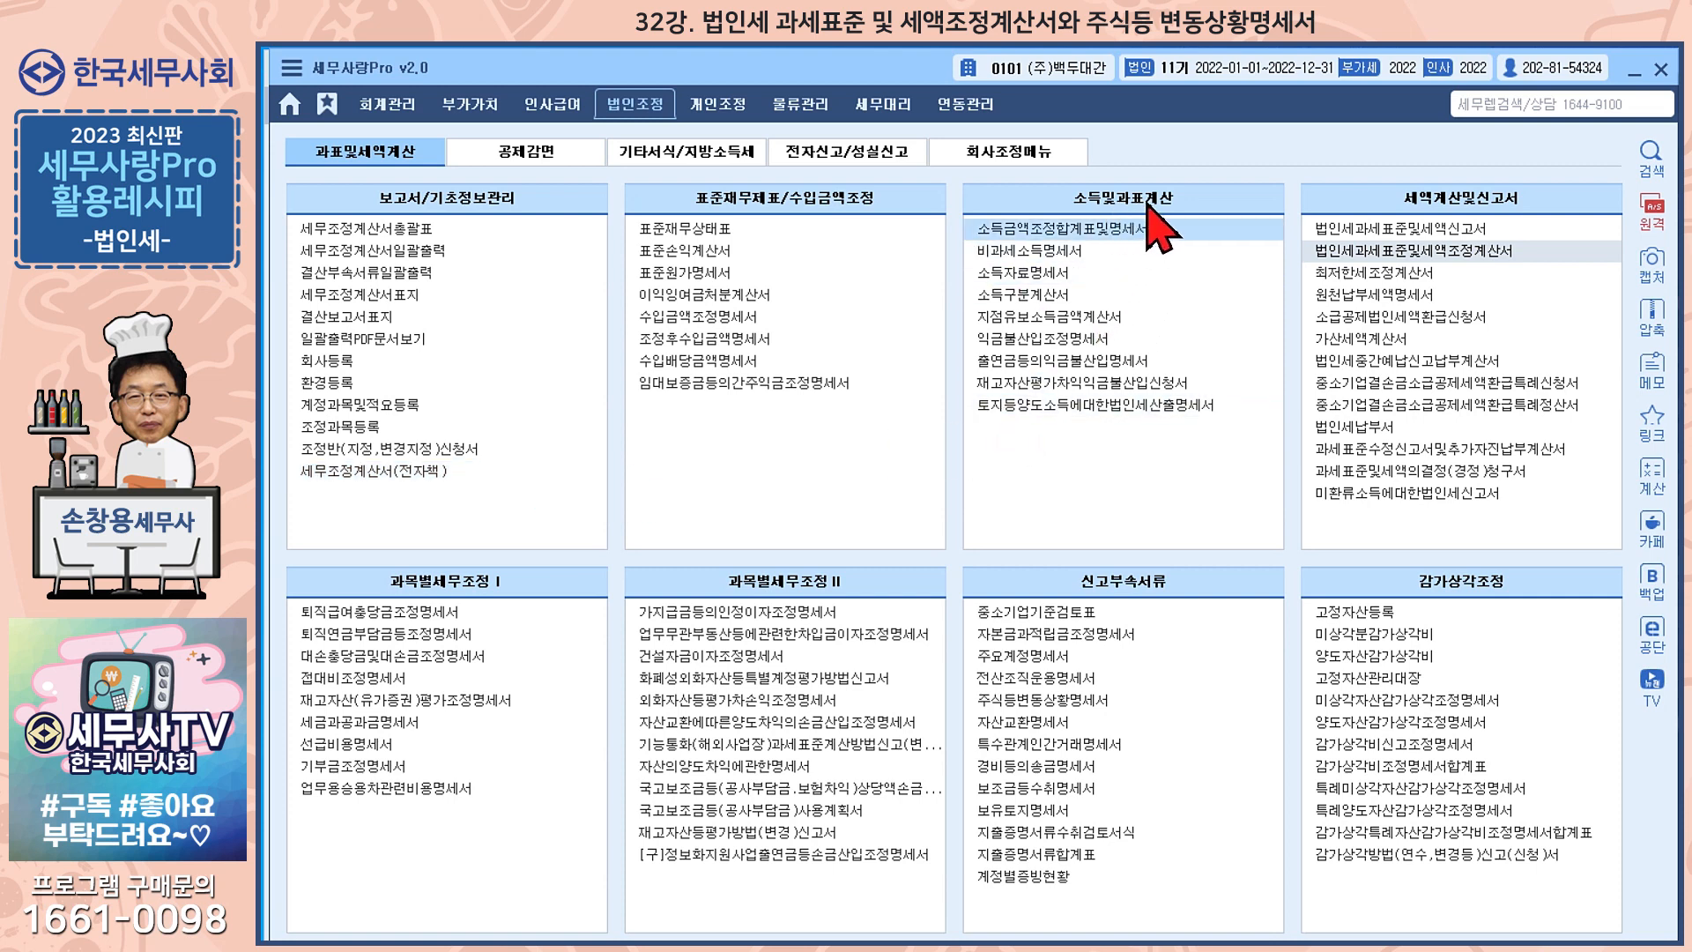
# Open 토지등양도소득에대한법인세산출명세서 and delete all of its existing entries
pyautogui.click(1075, 407)
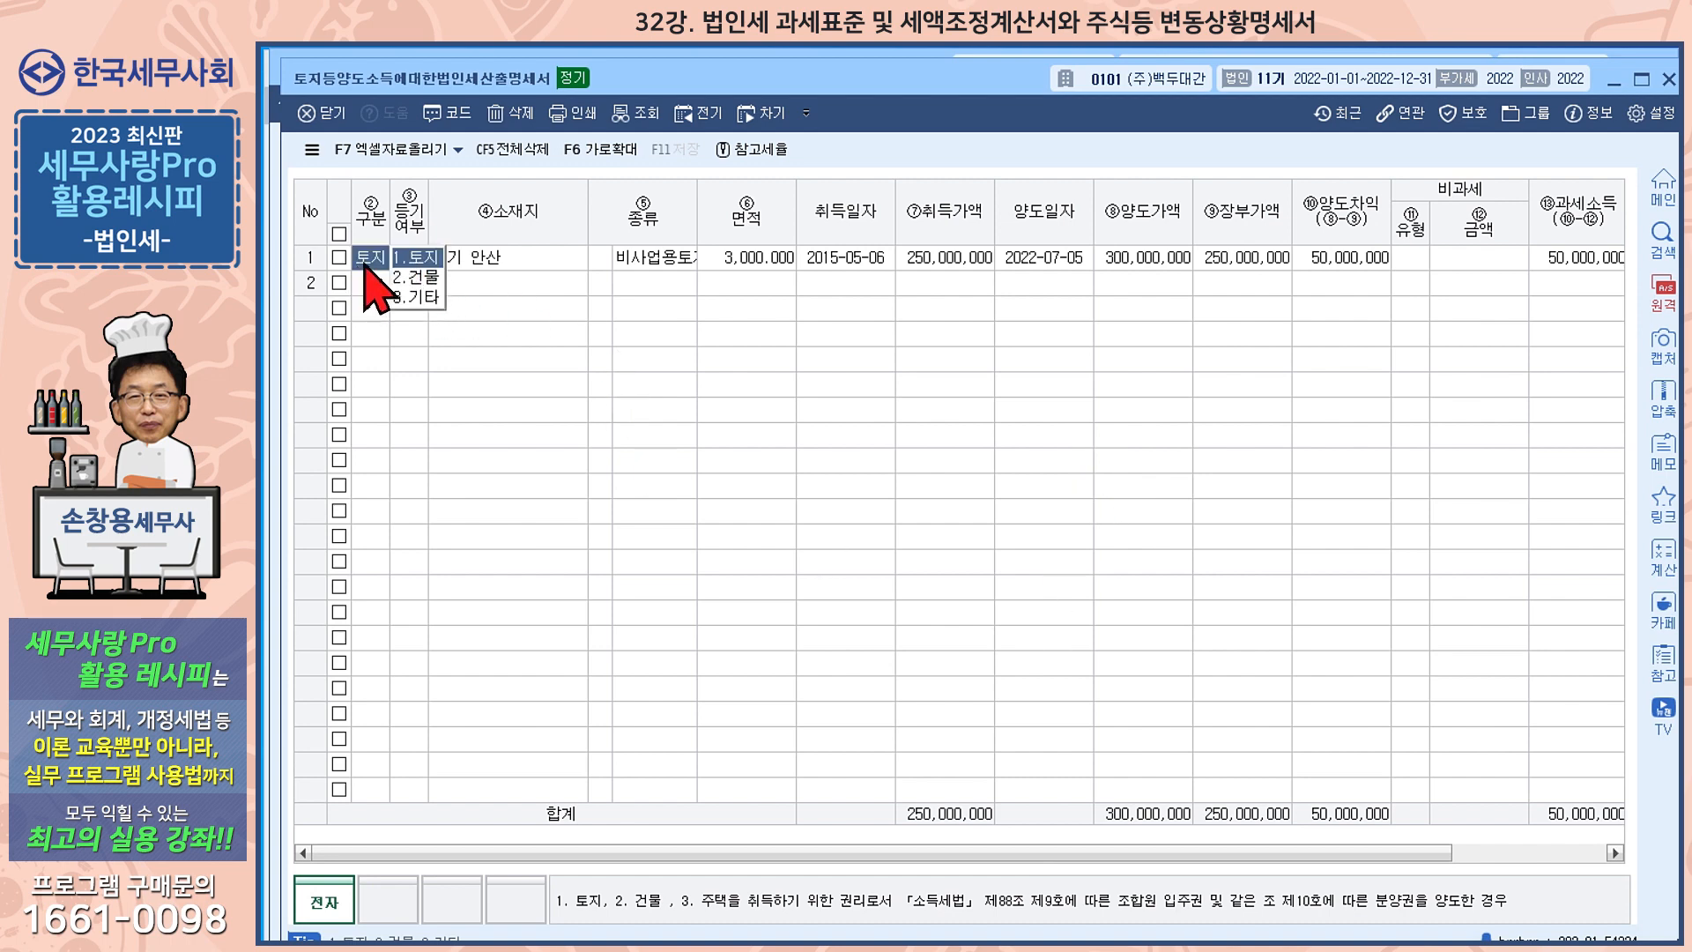
pyautogui.click(531, 155)
pyautogui.click(946, 580)
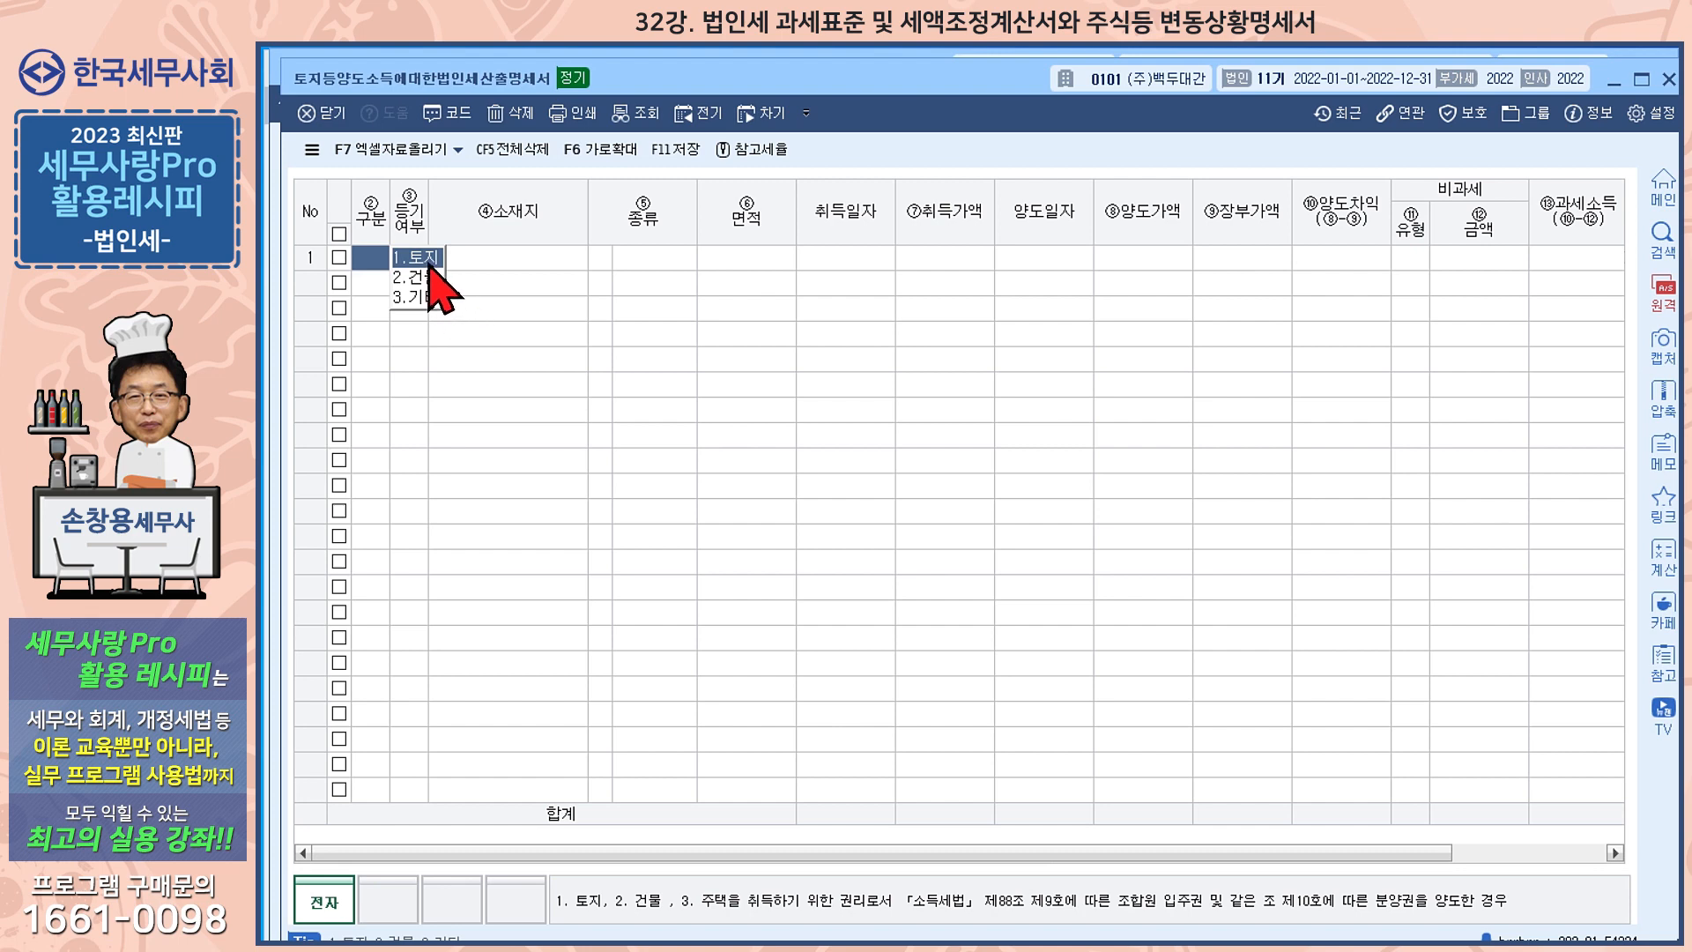
# Fill in row 1 as registered (여) 토지 located in 경기 안산, with type 비사업용 토지
pyautogui.click(432, 262)
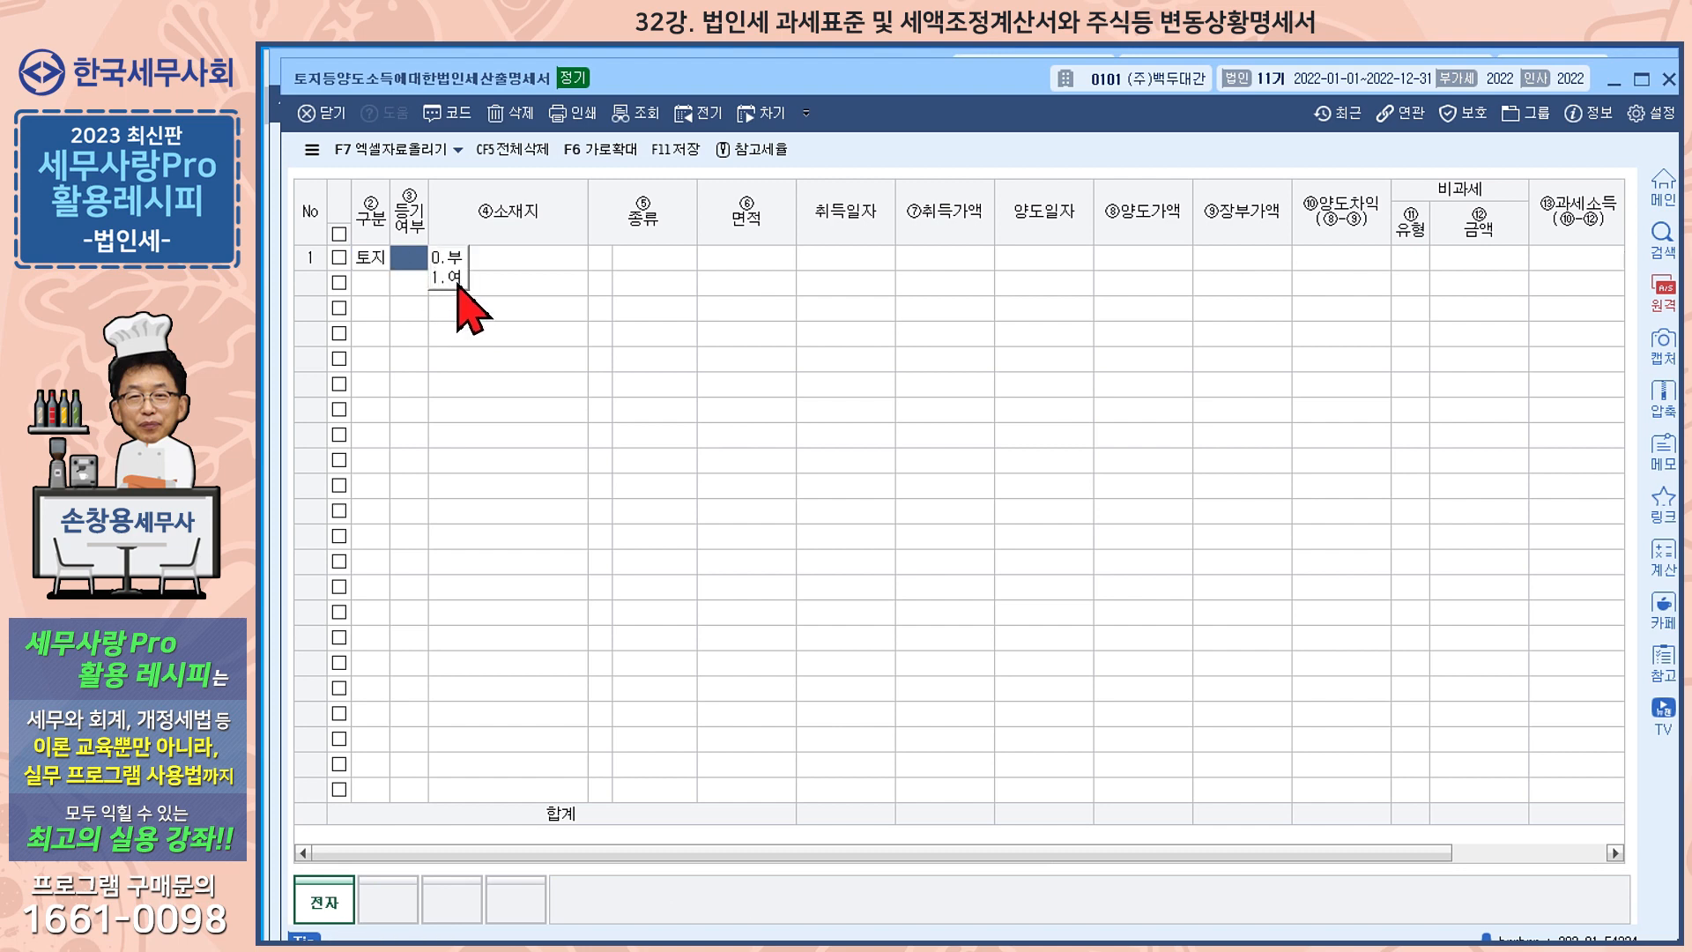
pyautogui.click(454, 279)
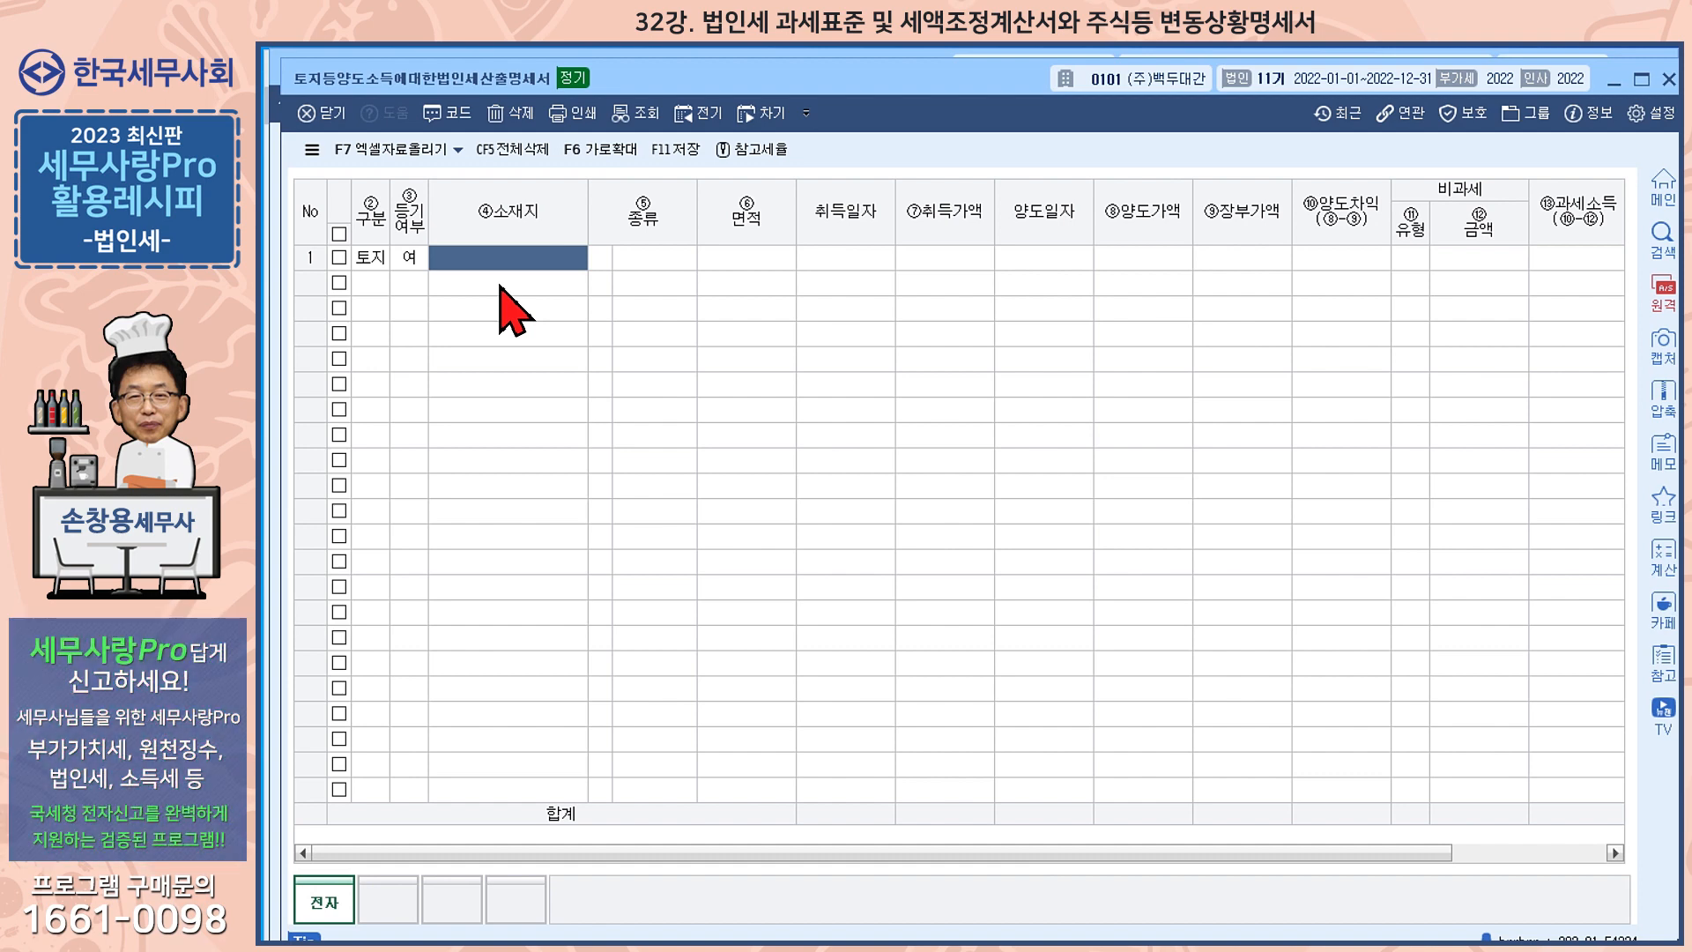
pyautogui.write('경기')
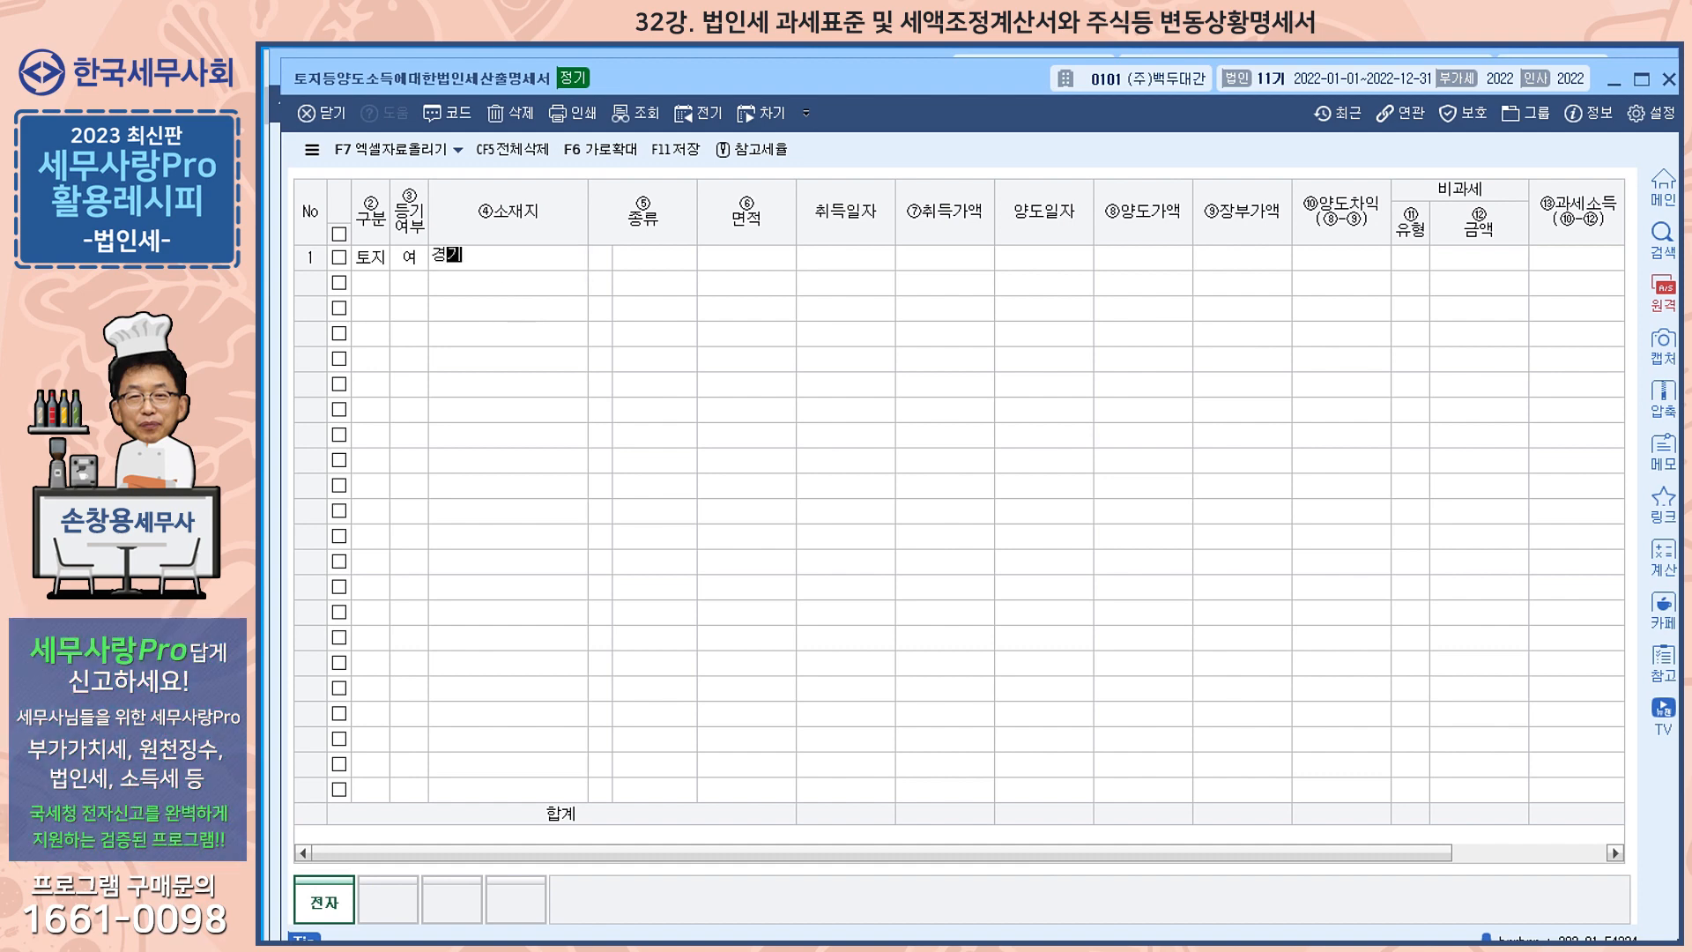
pyautogui.write(' 안사ㄴ')
pyautogui.press('Return')
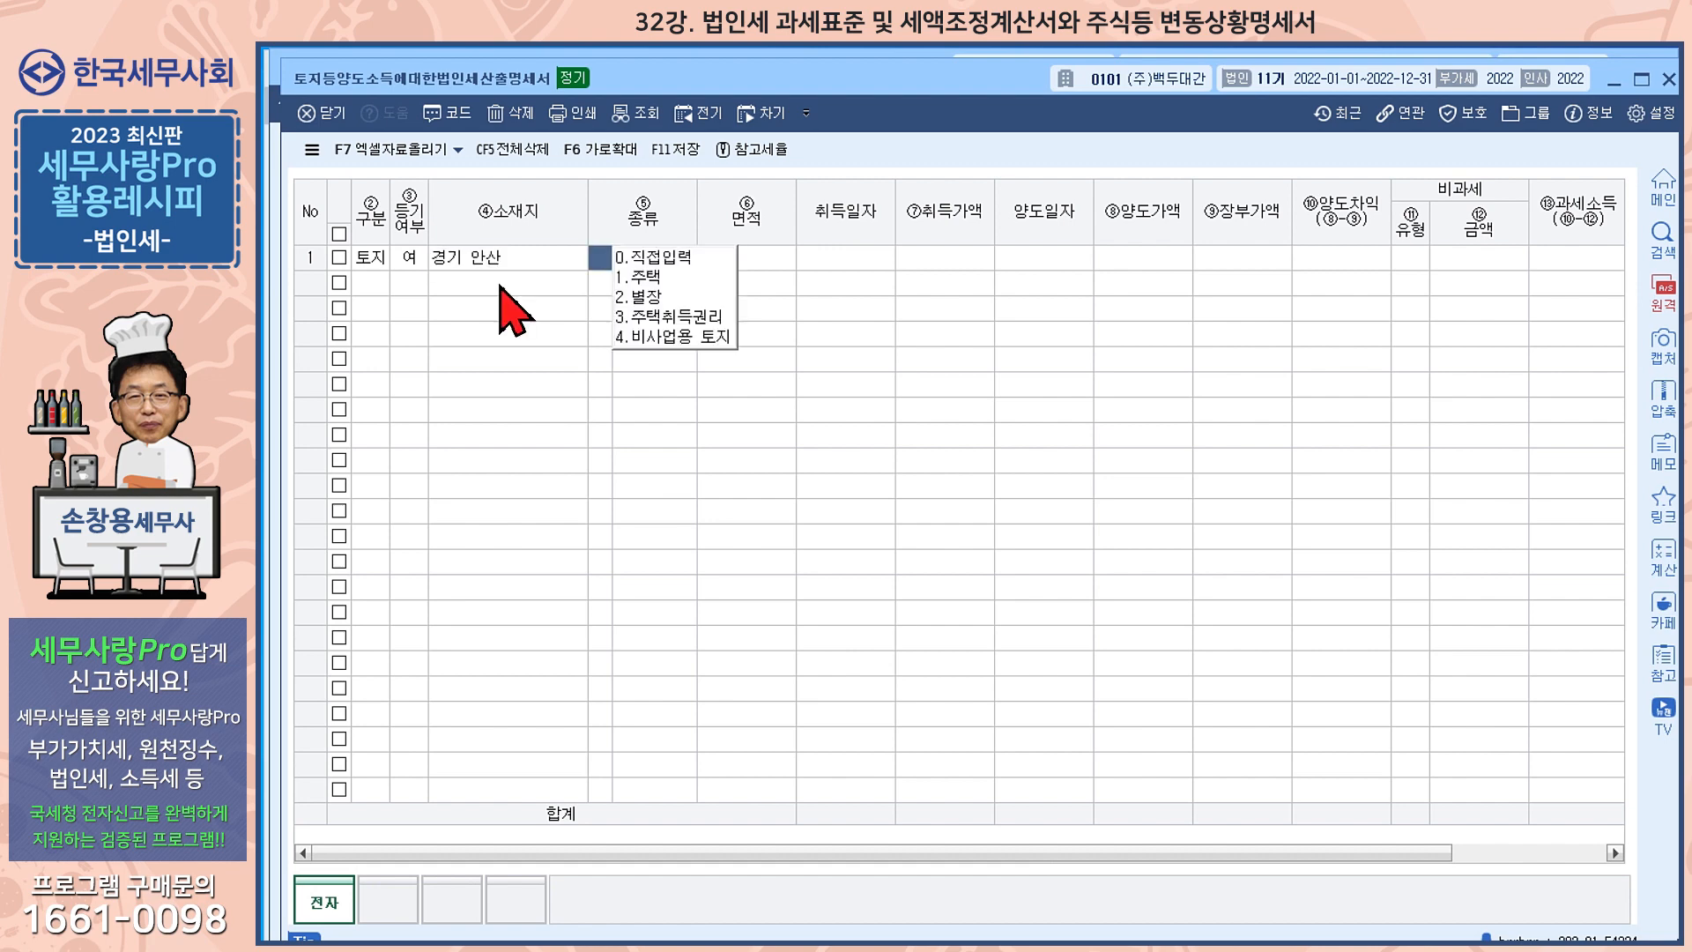
pyautogui.click(678, 339)
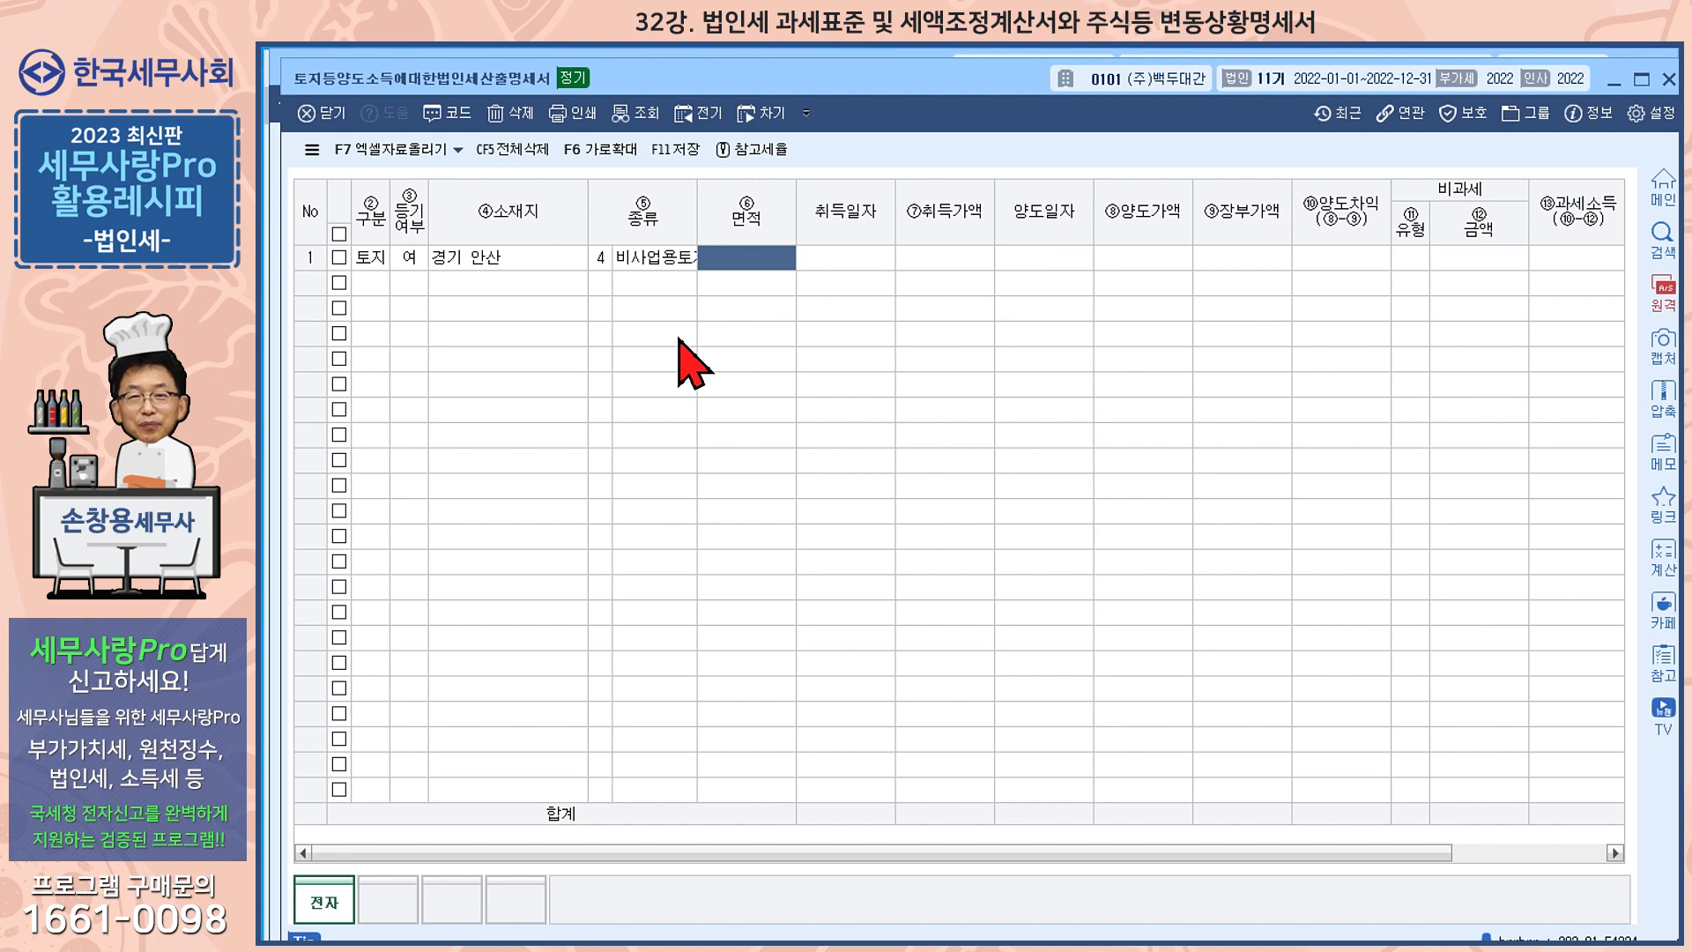
# Set the land's area to 3,000, acquisition date to 2015-05-06 and acquisition price to 250,000,000
pyautogui.write('3000000')
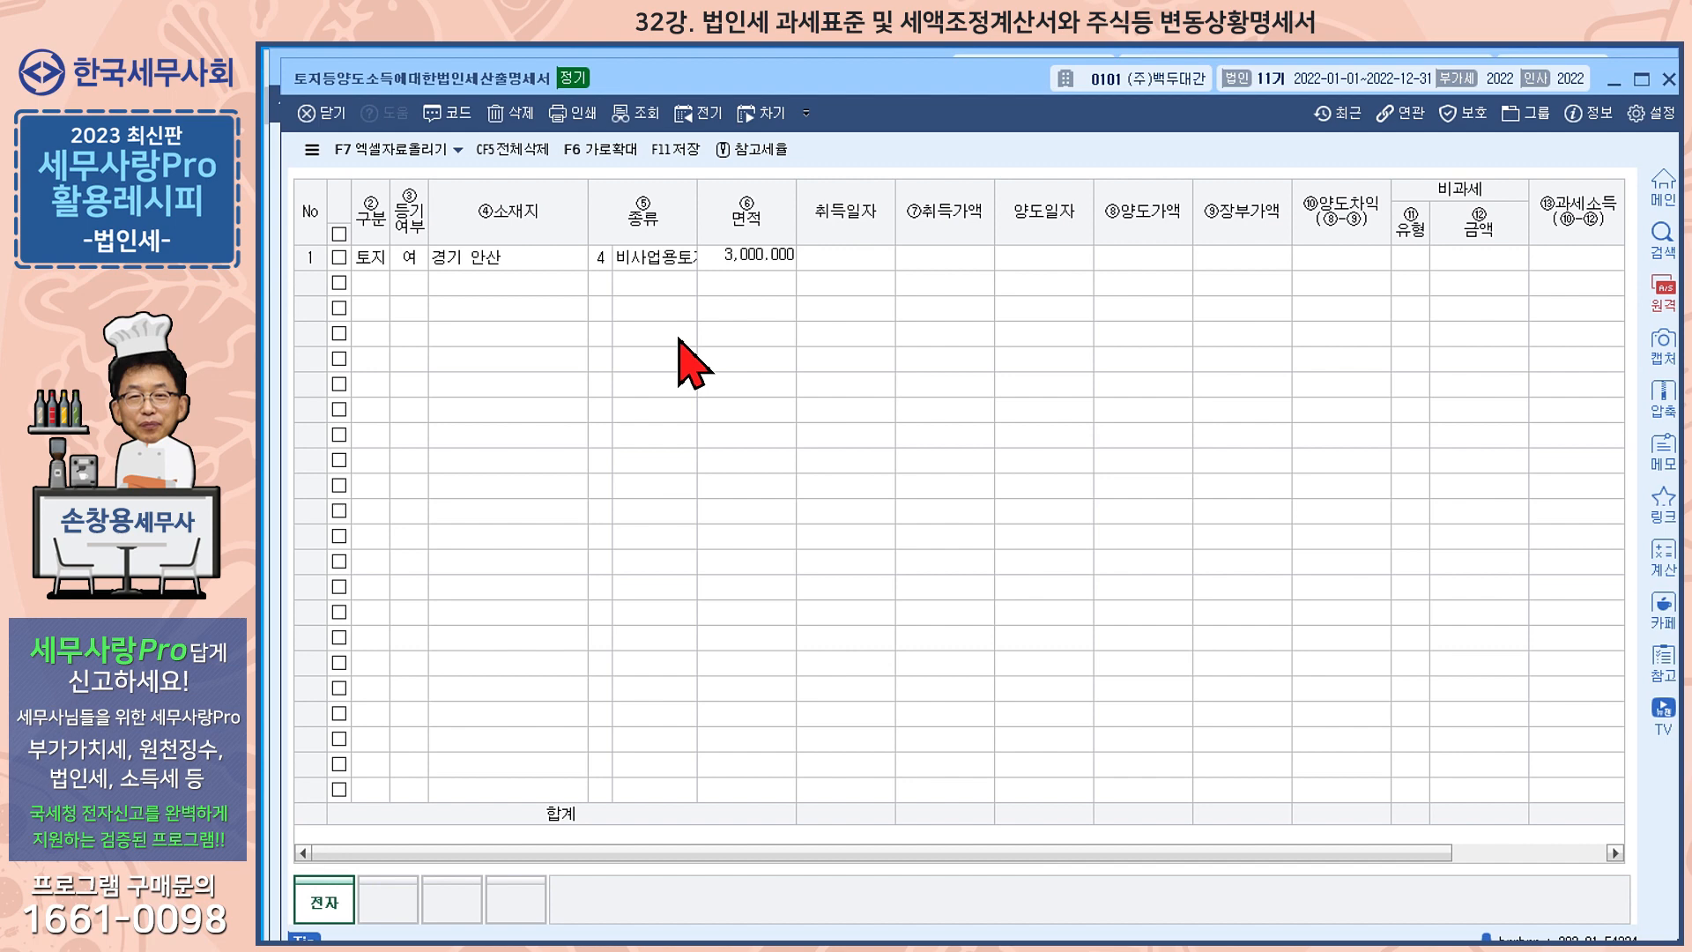
pyautogui.press('Return')
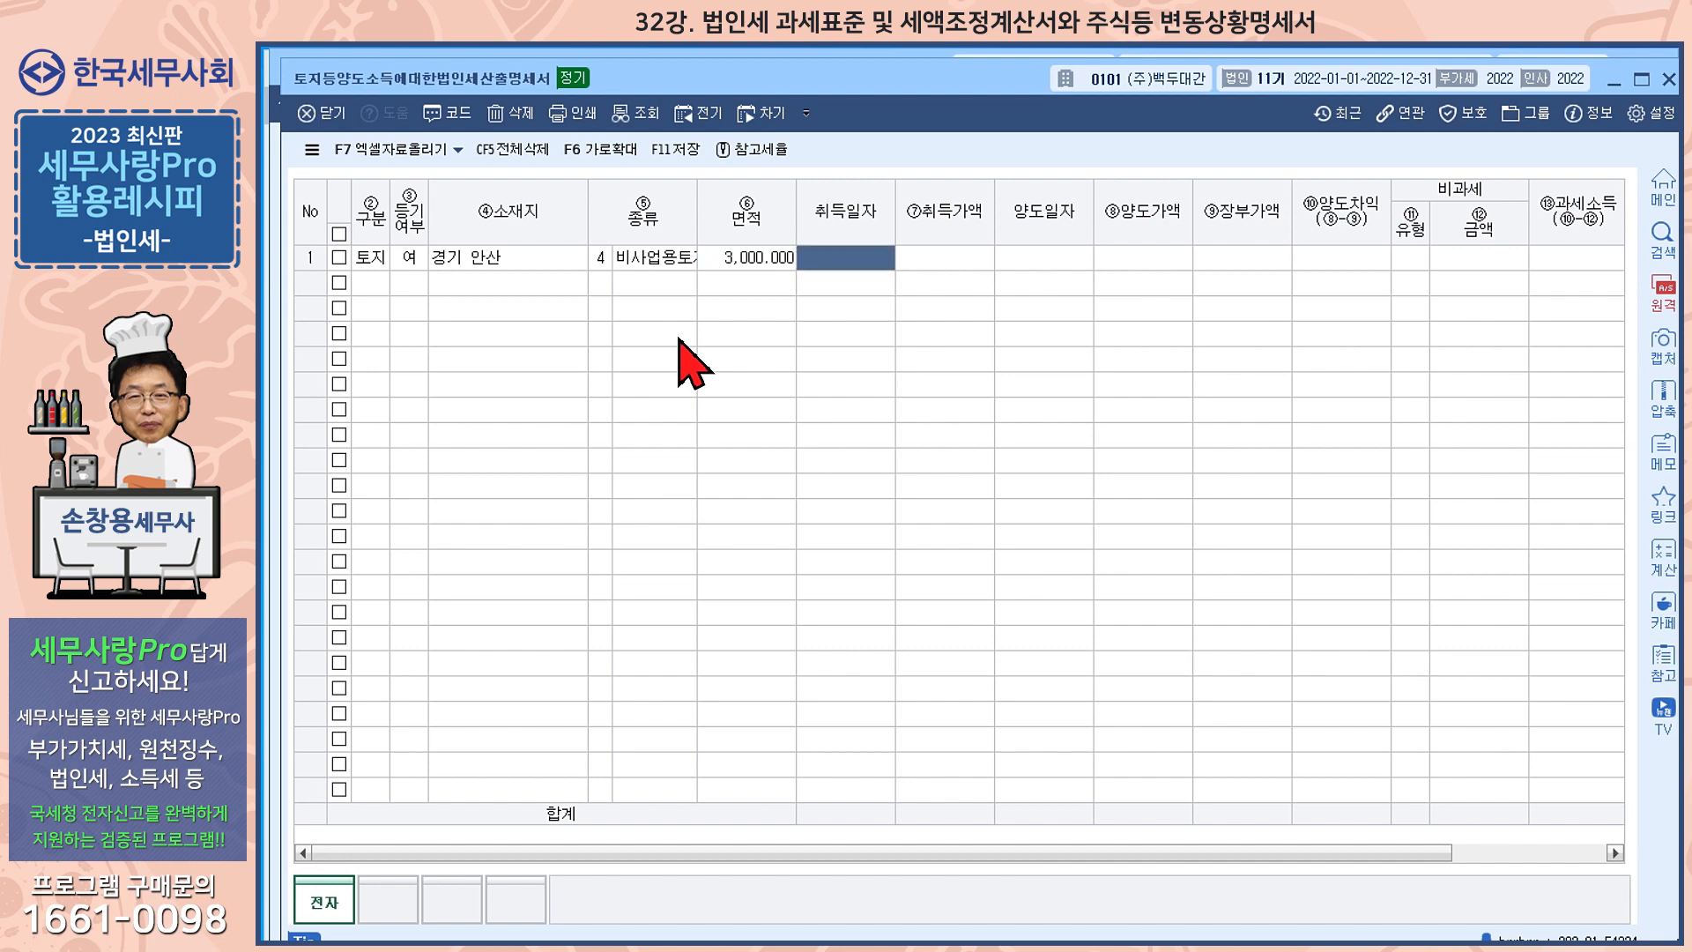
pyautogui.write('2015-05-06')
pyautogui.press('Return')
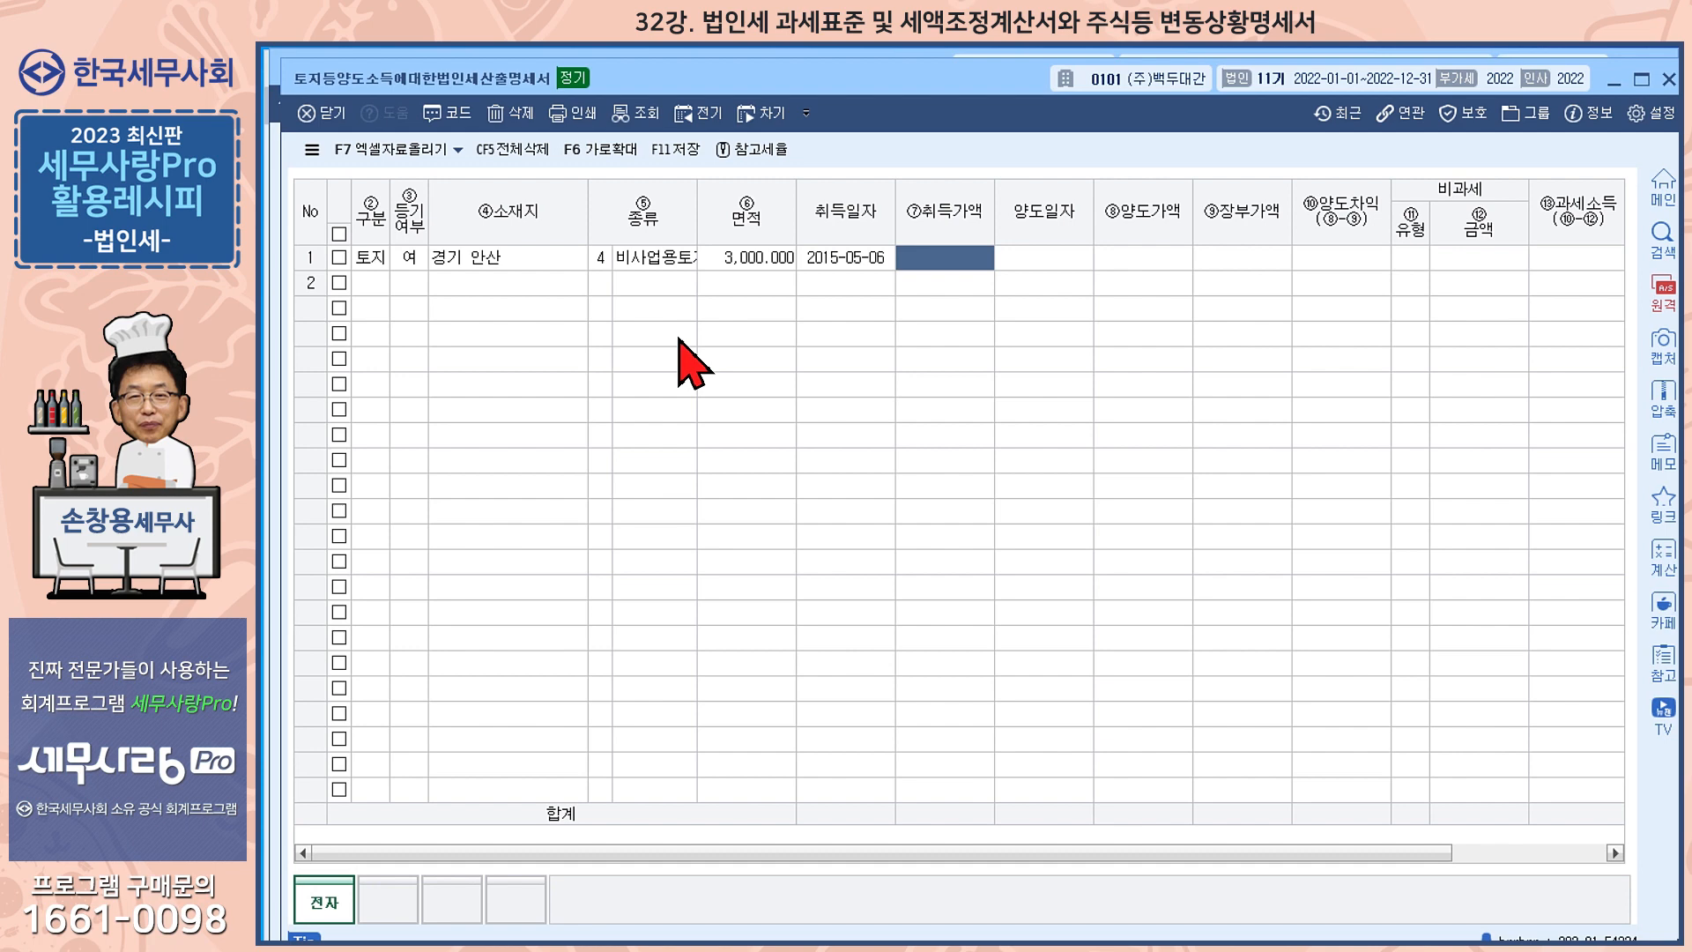
pyautogui.write('250000000')
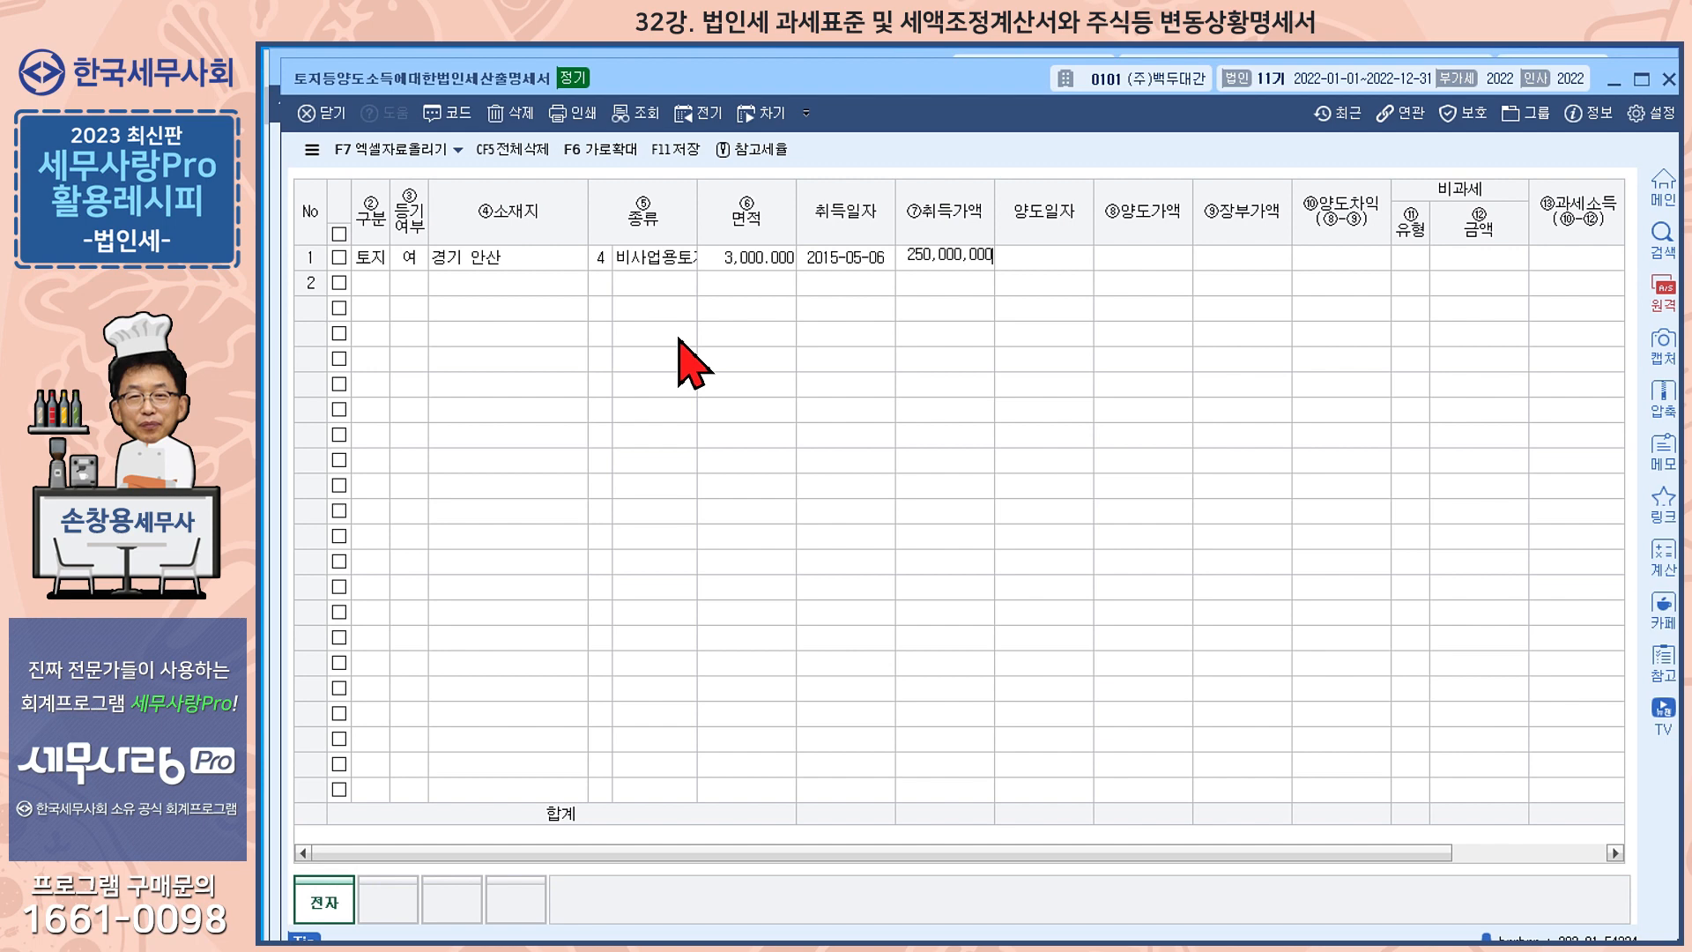
pyautogui.press('Return')
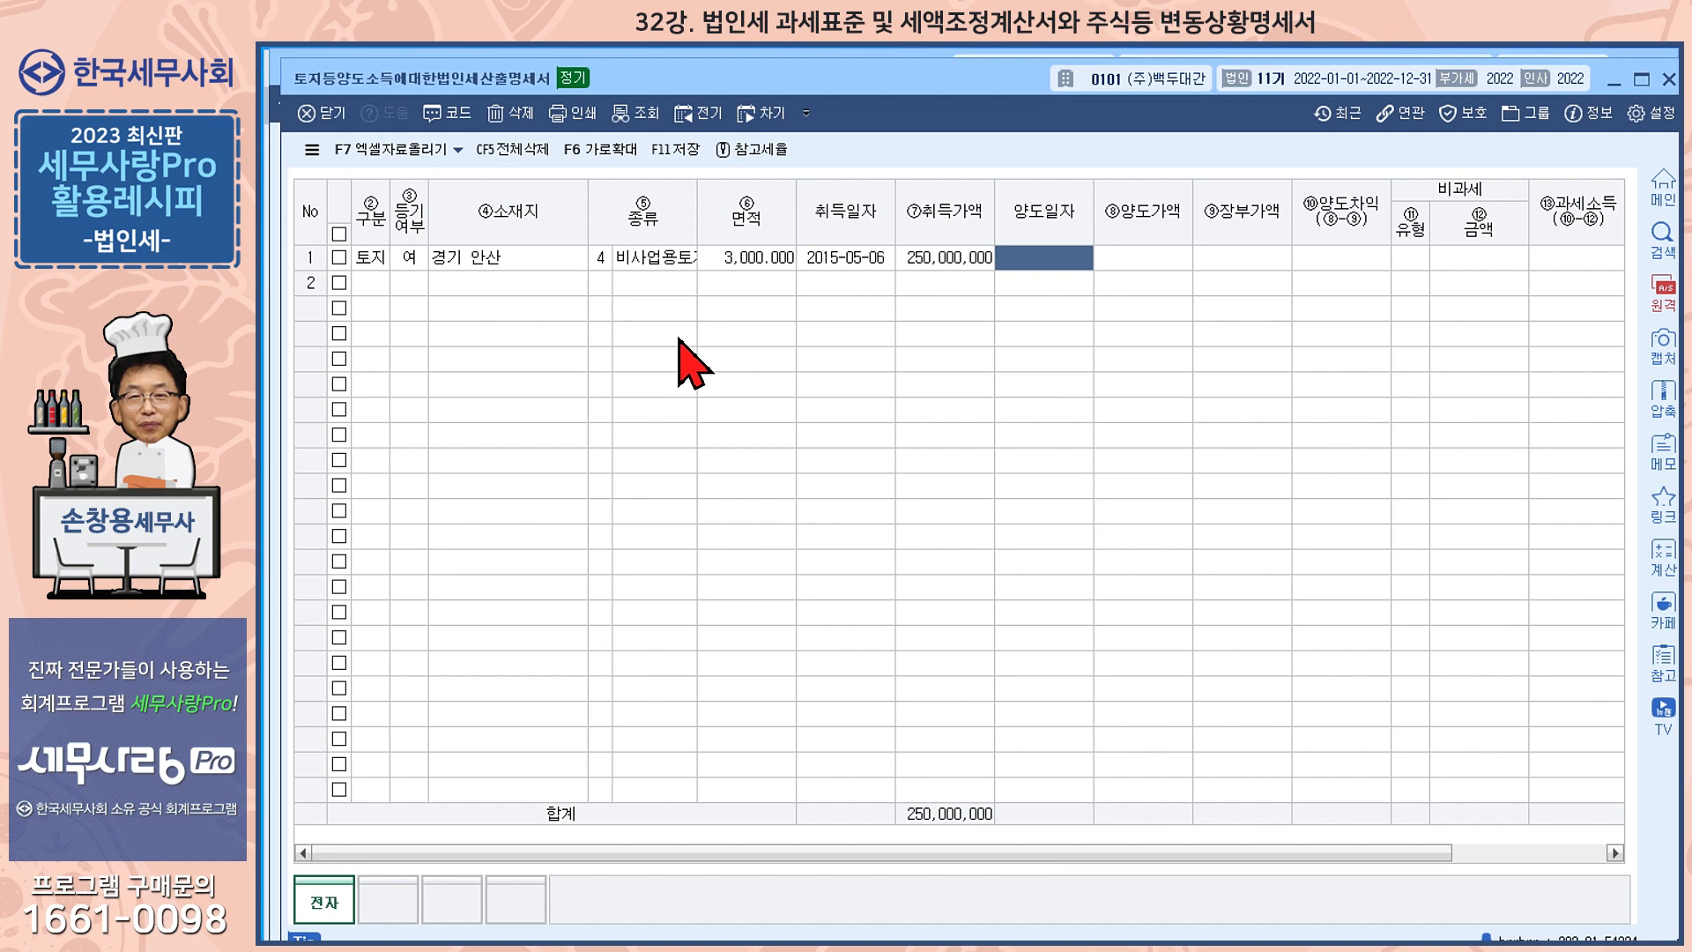
# Enter transfer date 2022-07-05, transfer price 300,000,000 and book value 250,000,000 for the land, and save the statement on closing
pyautogui.write('2022-0')
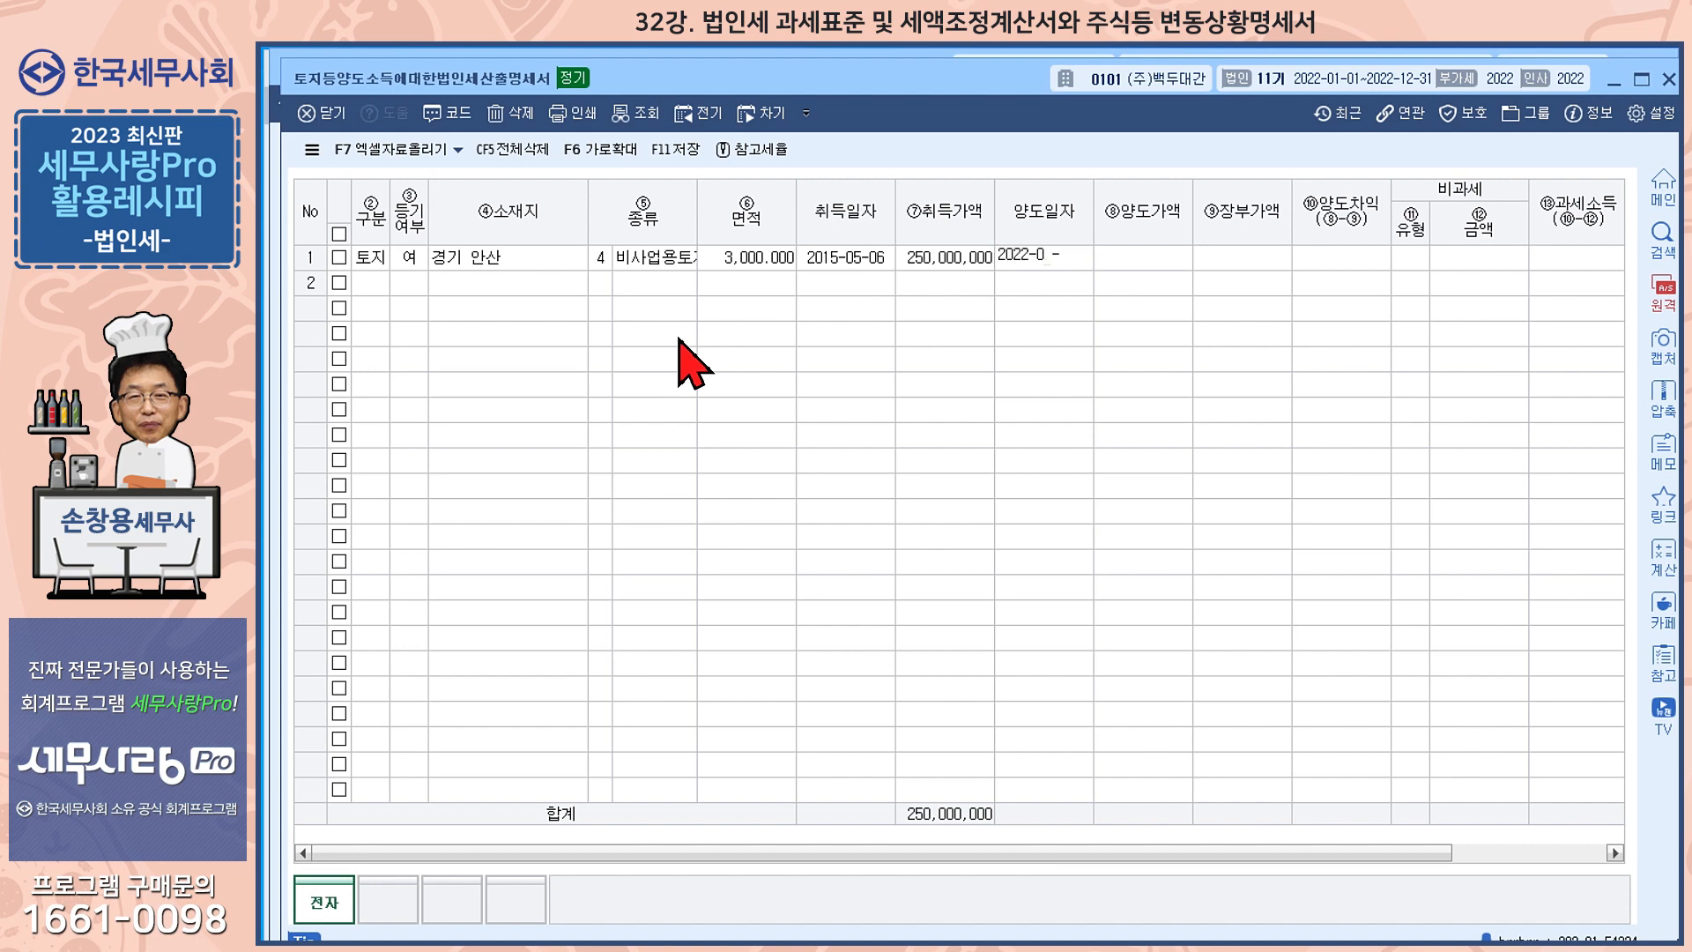
pyautogui.write('7-05')
pyautogui.press('Return')
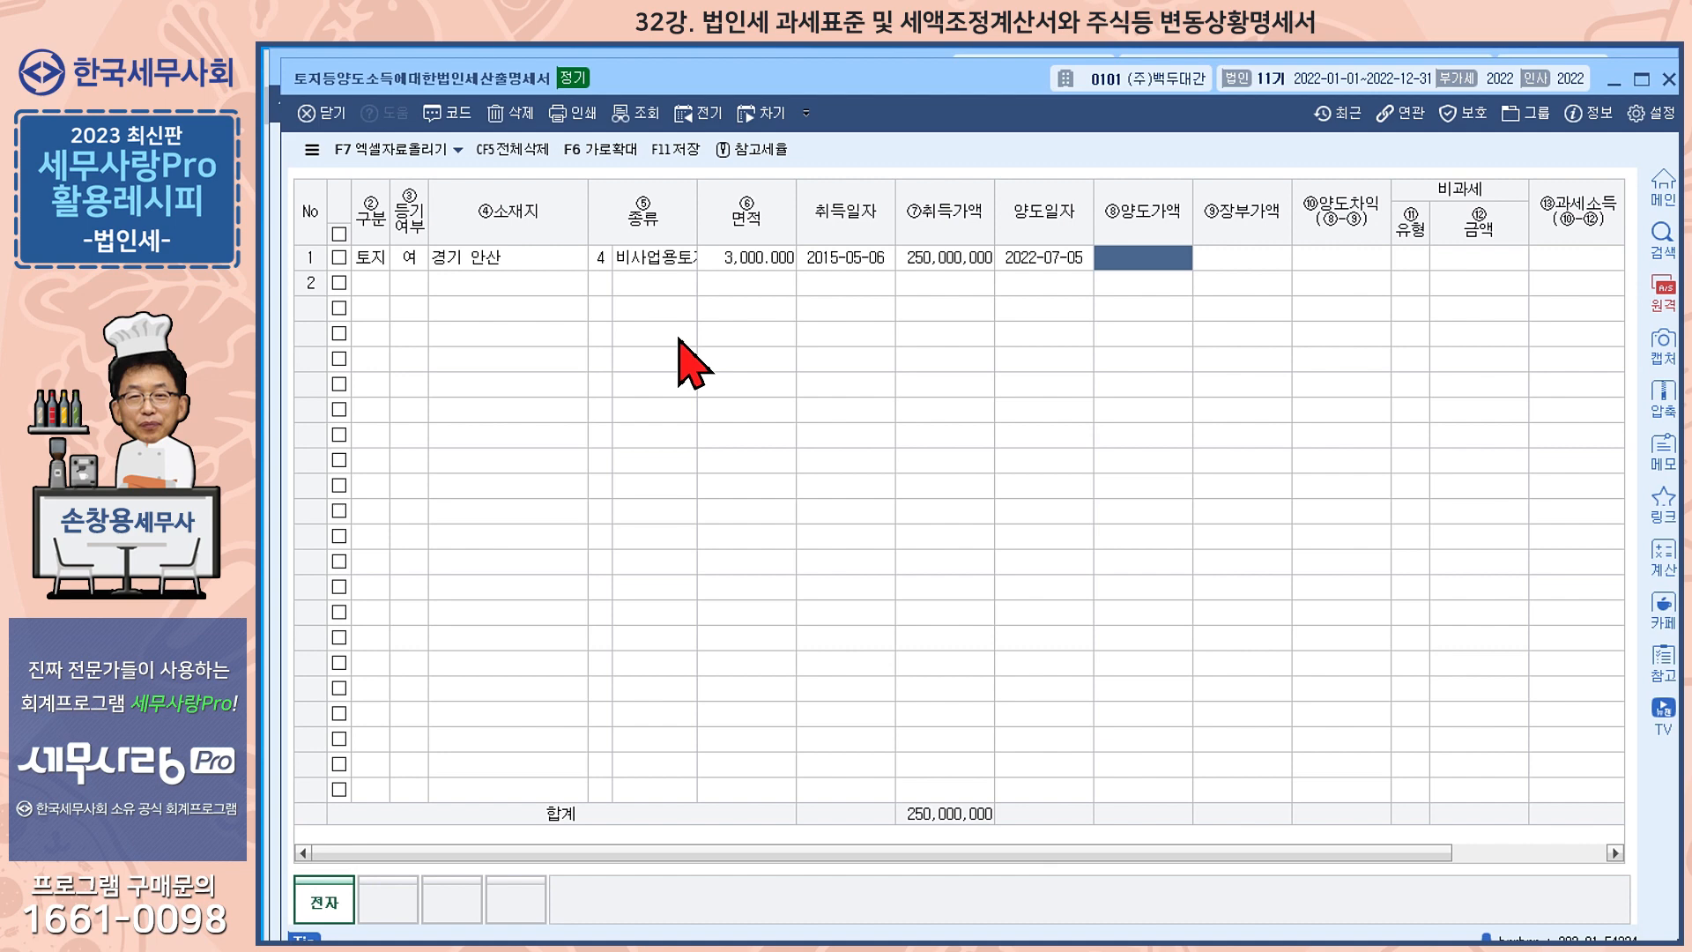
pyautogui.write('300000000')
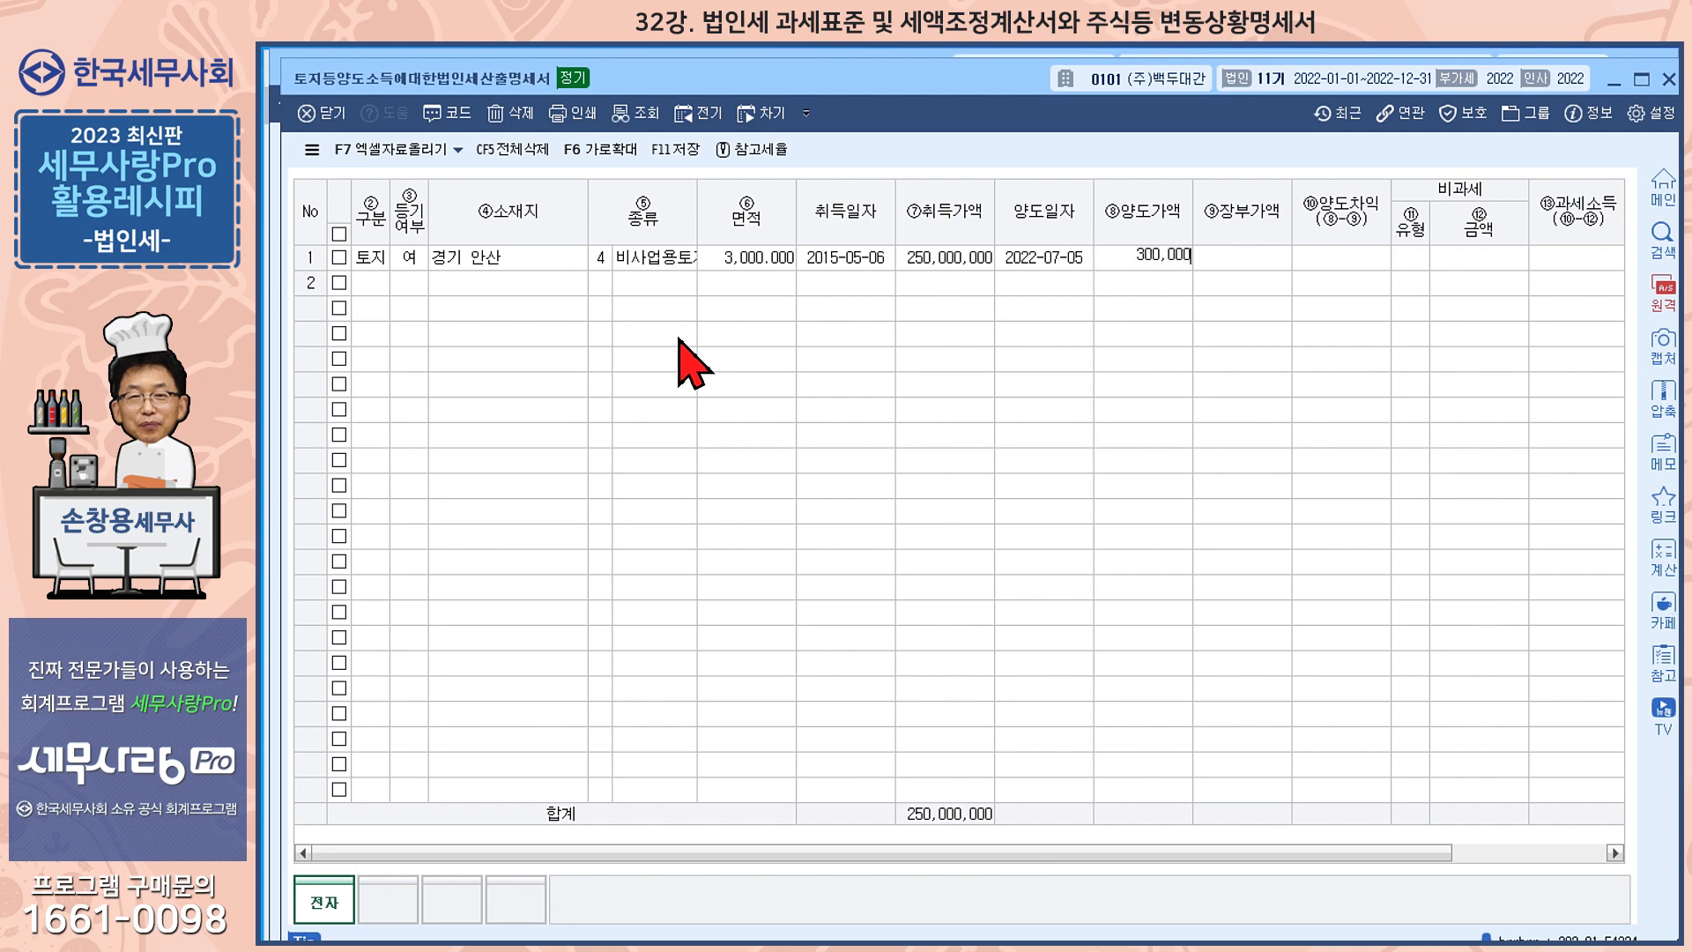
pyautogui.press('Return')
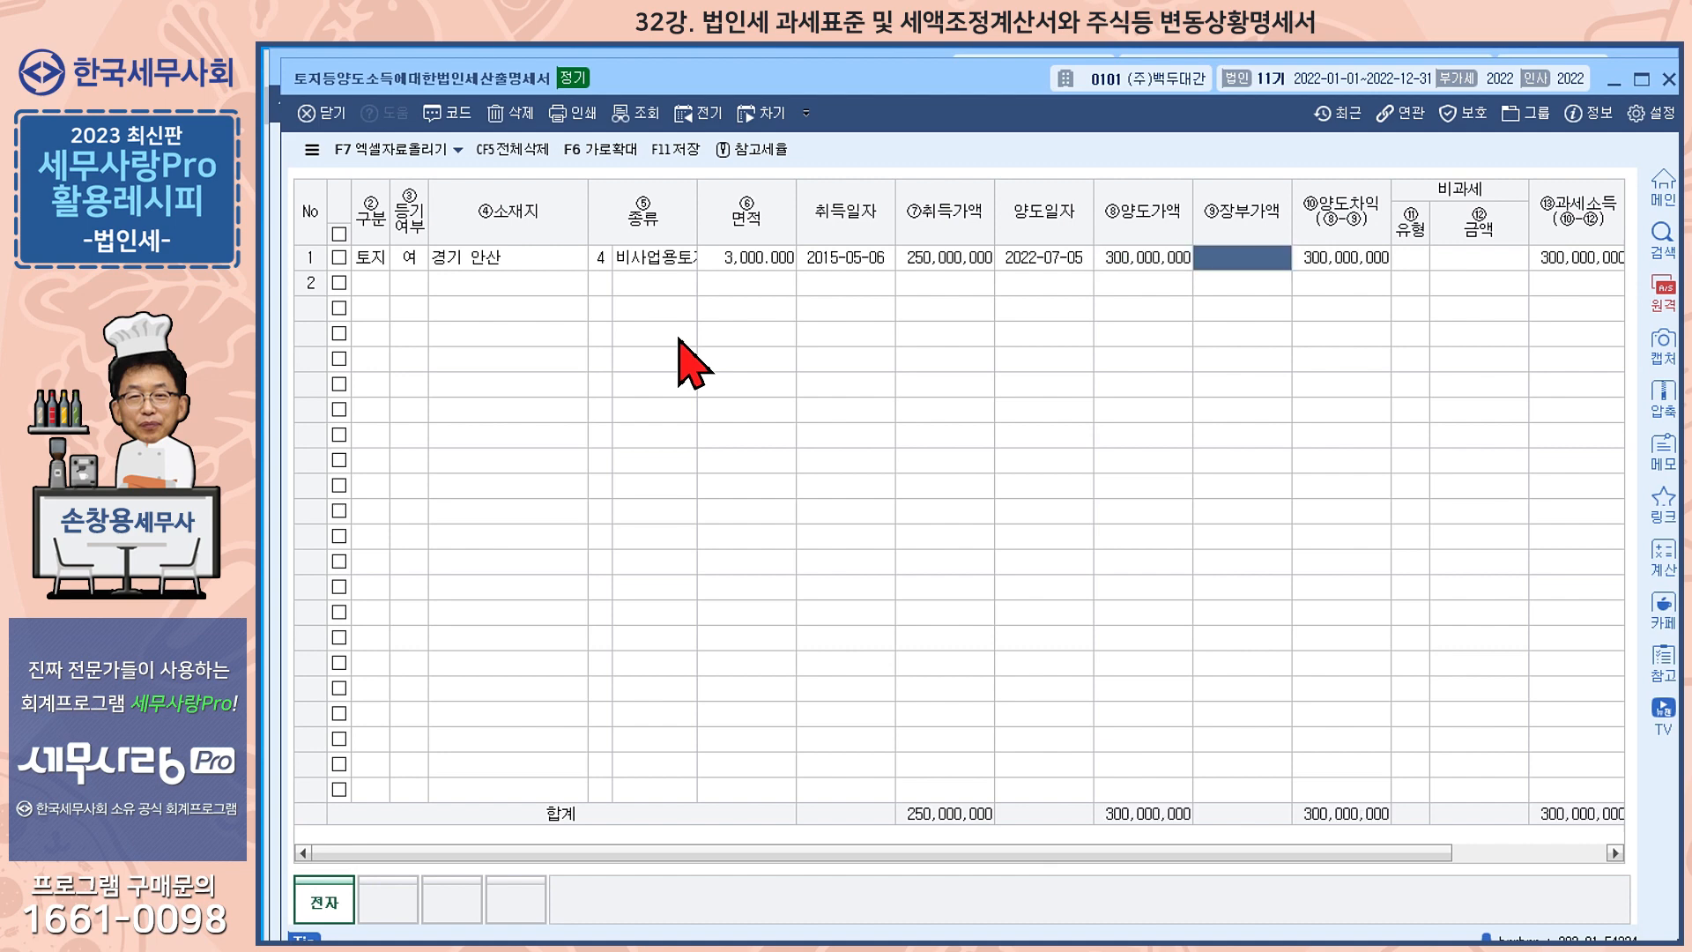
pyautogui.write('250000000')
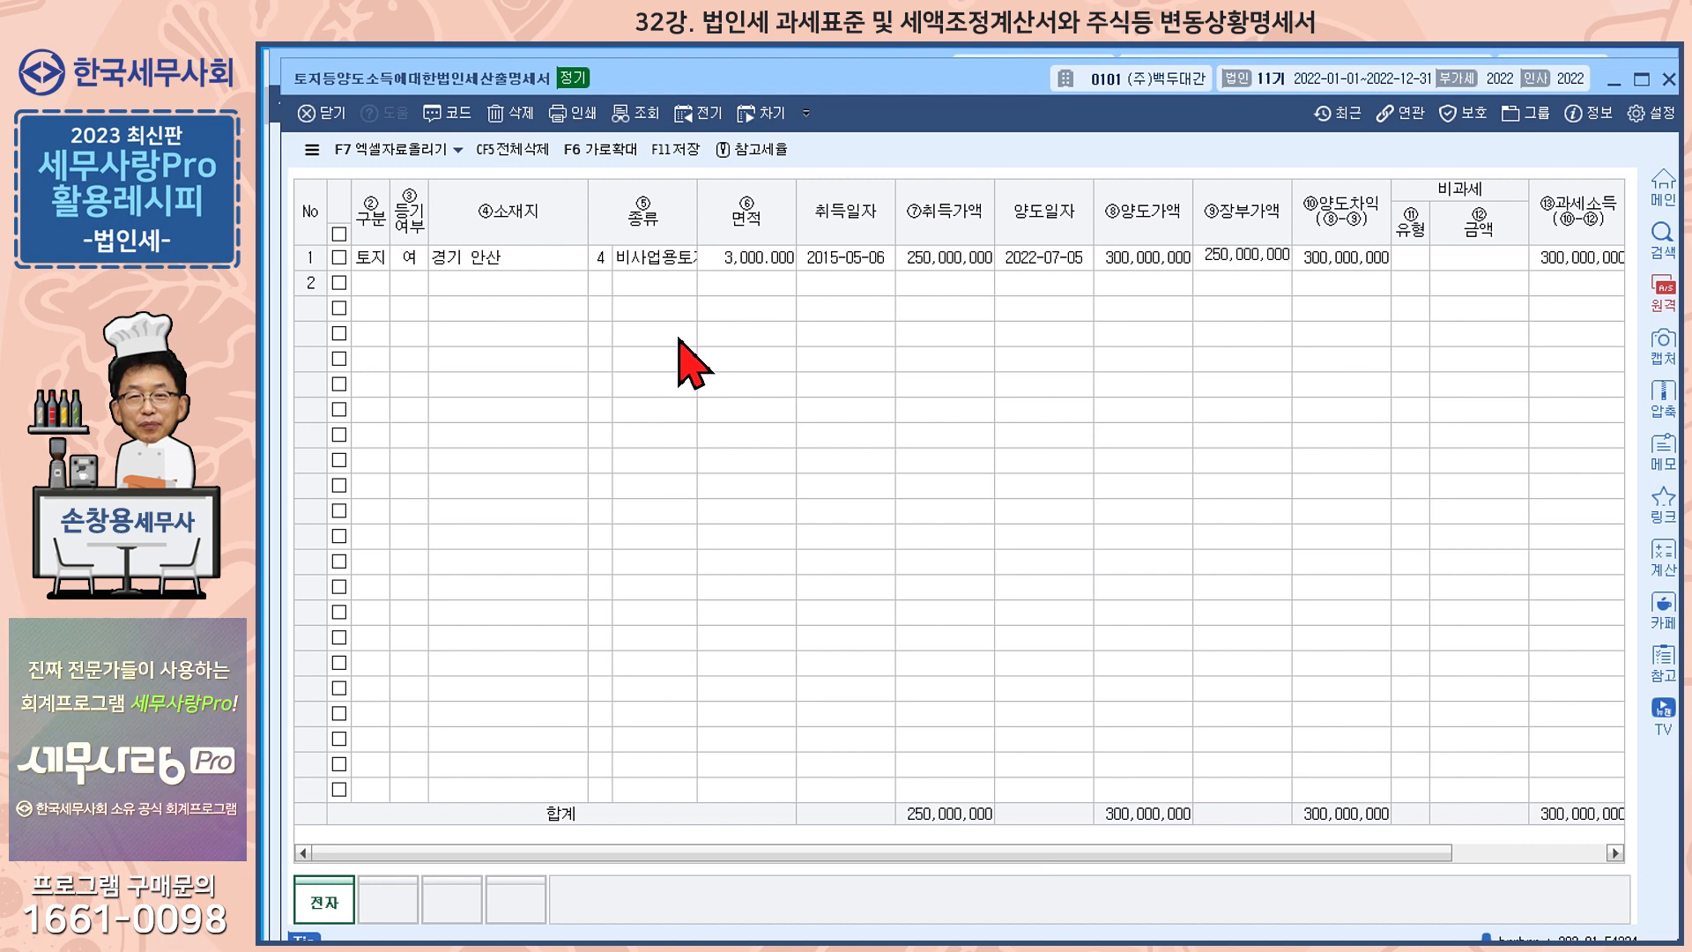
pyautogui.press('Return')
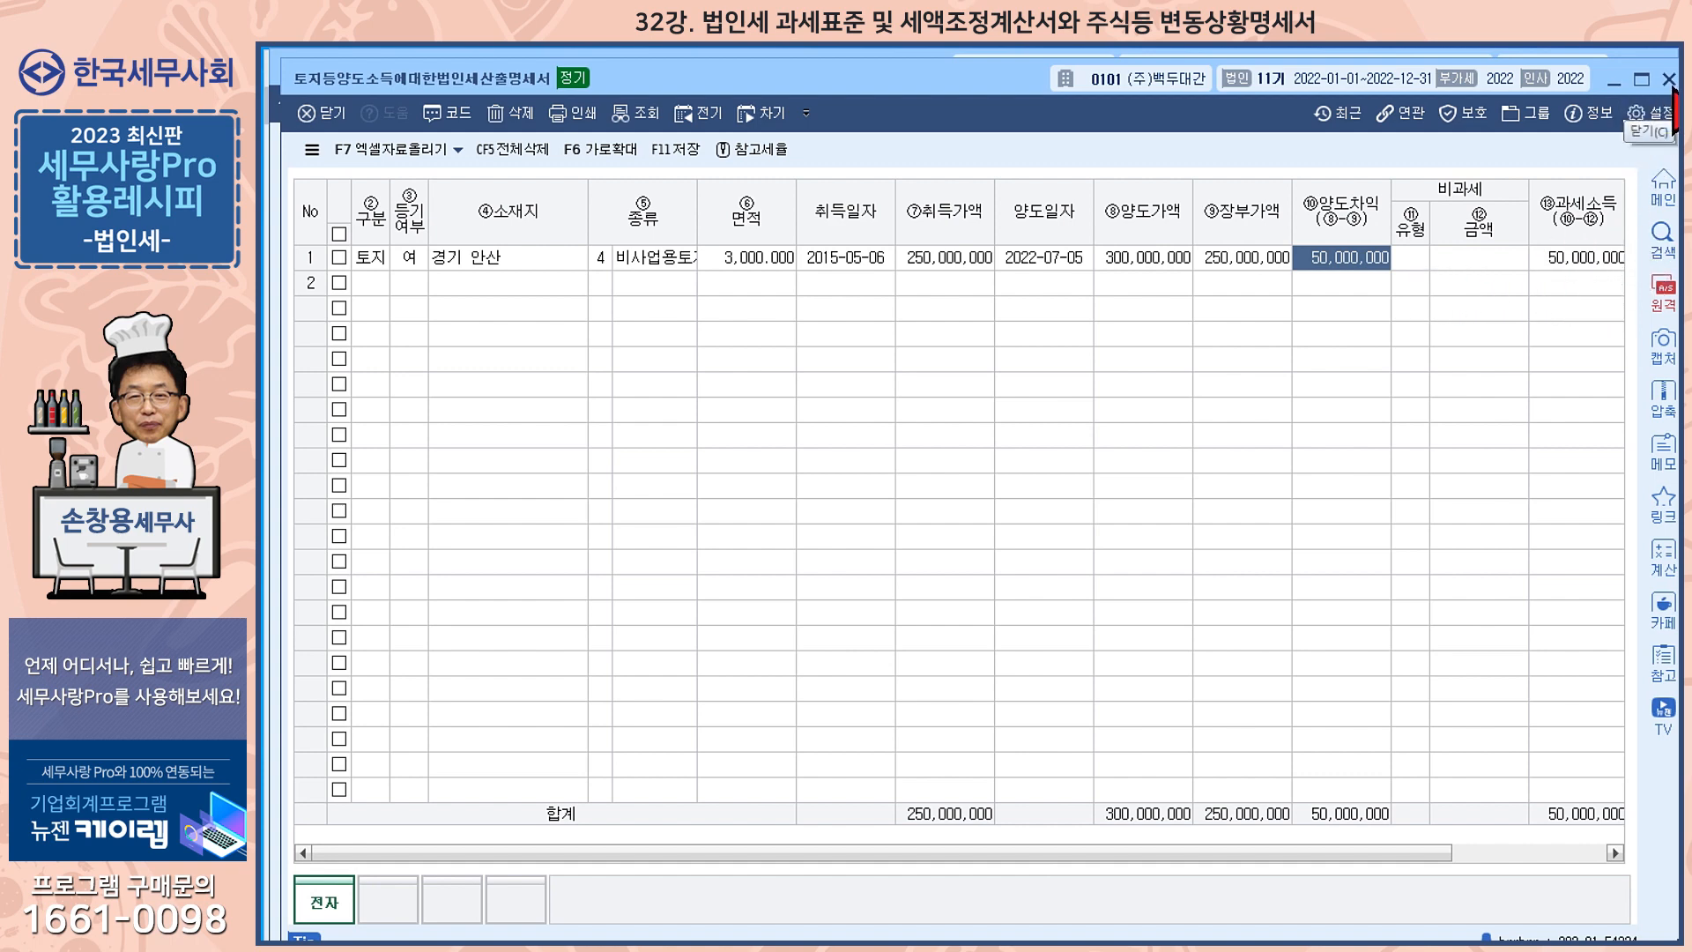
pyautogui.click(1670, 81)
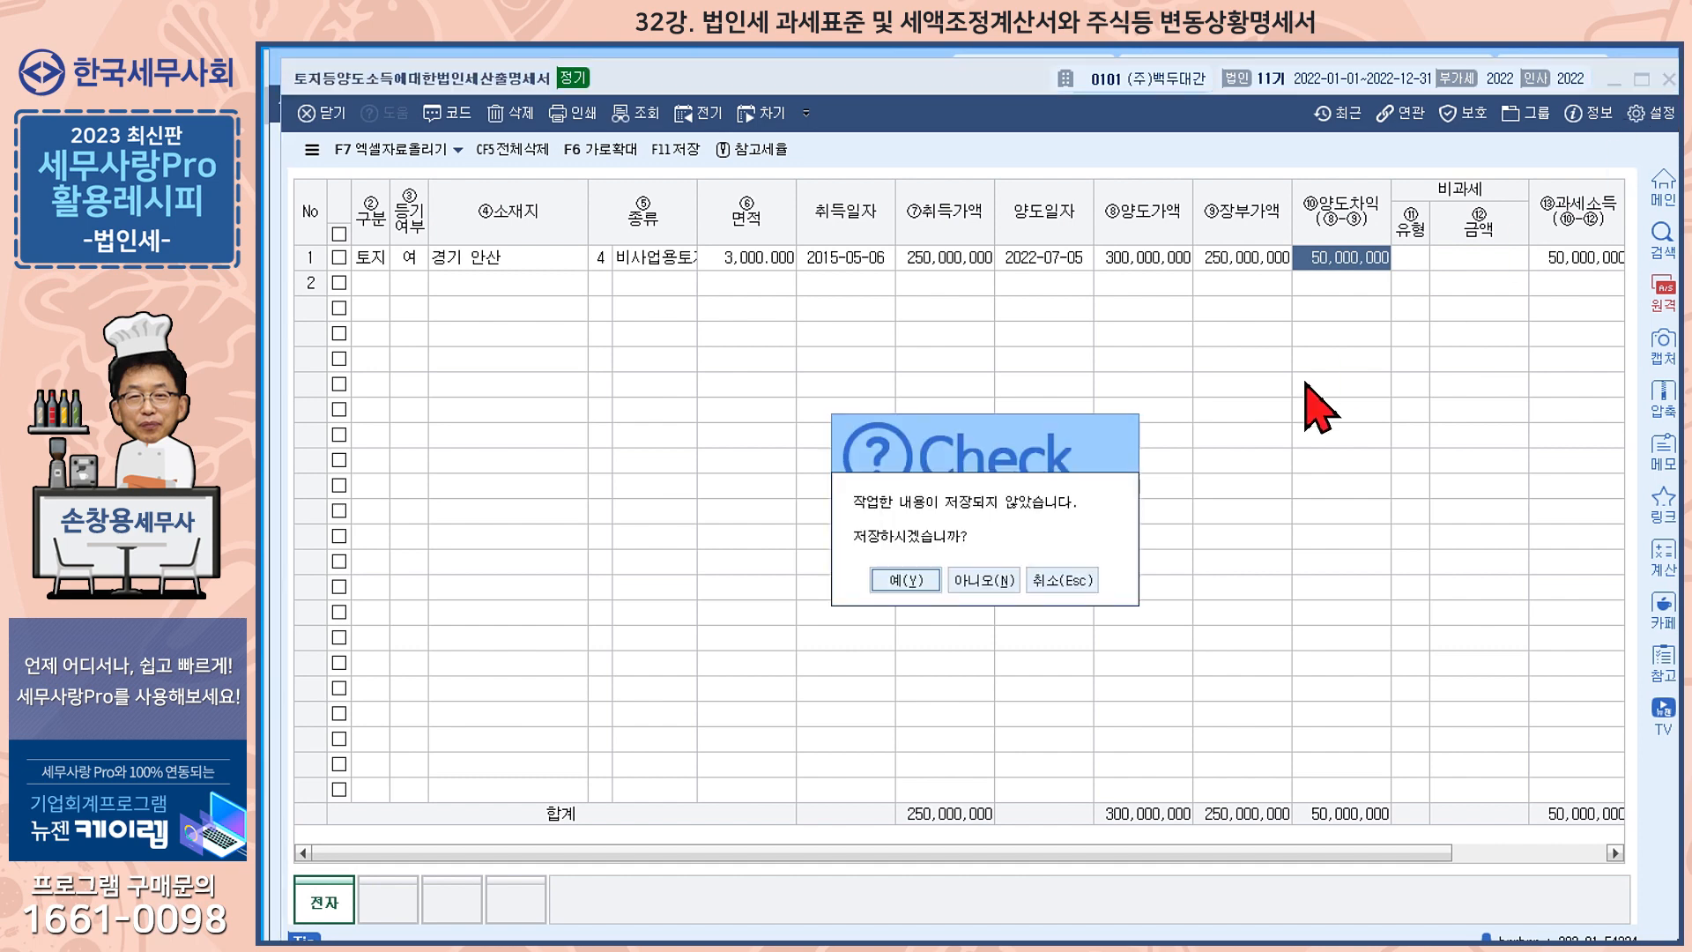
pyautogui.click(924, 580)
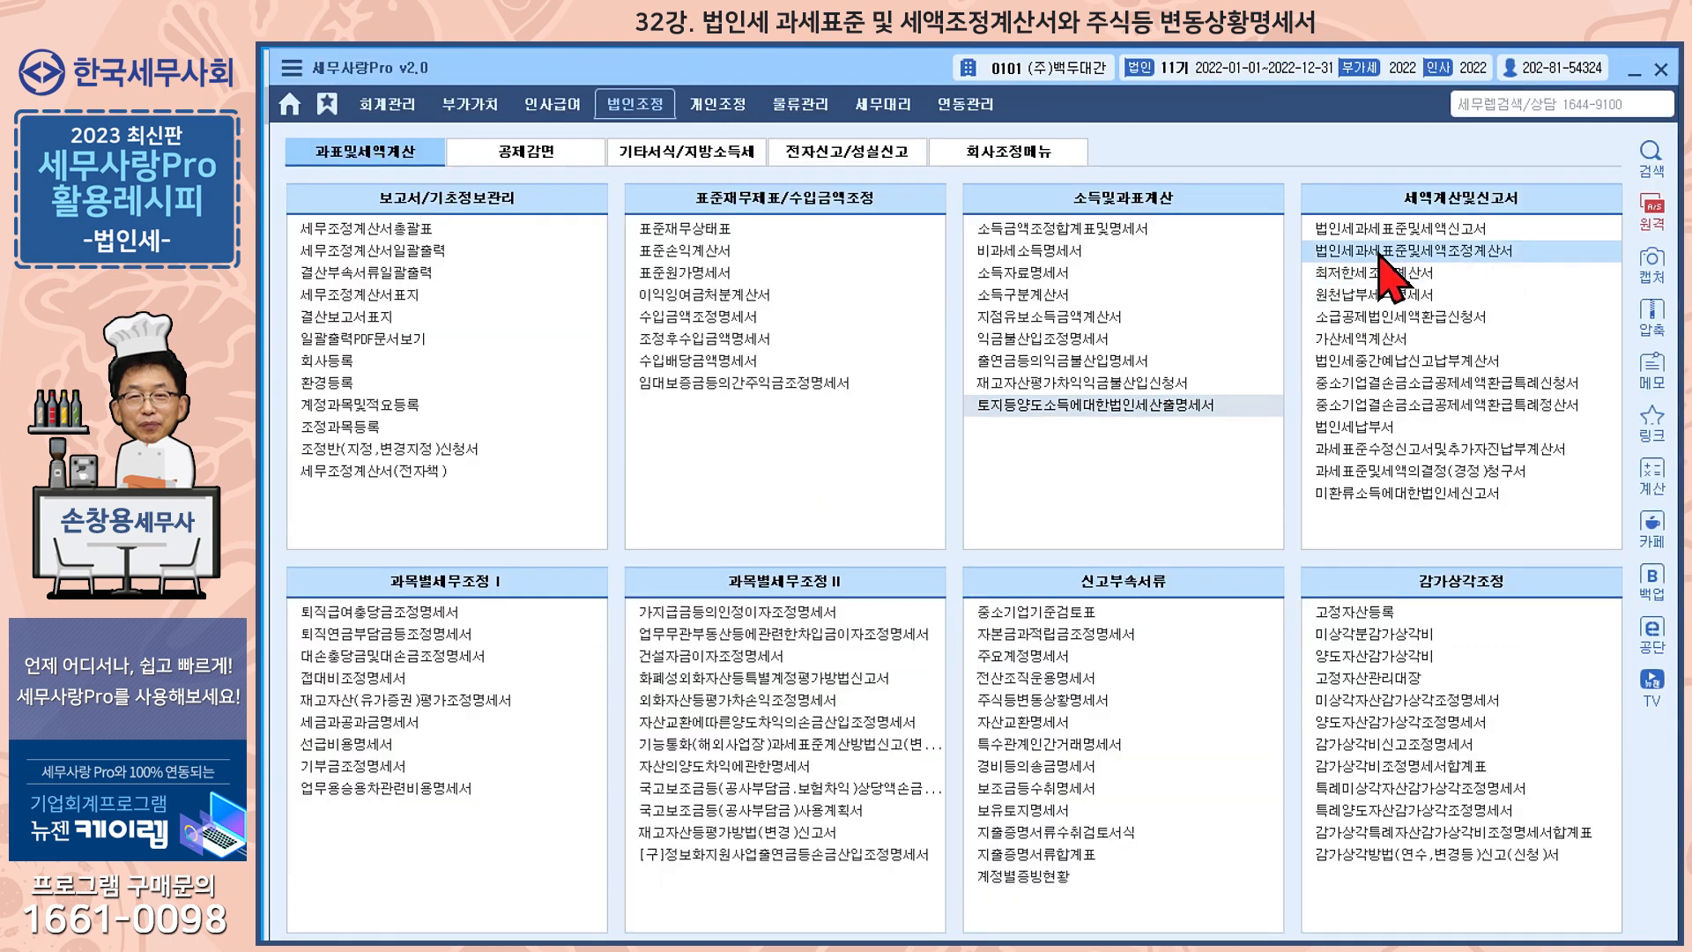
# Open 법인세과세표준및세액조정계산서 and choose the 10% rate for item 139 in the land transfer tax calculation
pyautogui.click(1380, 255)
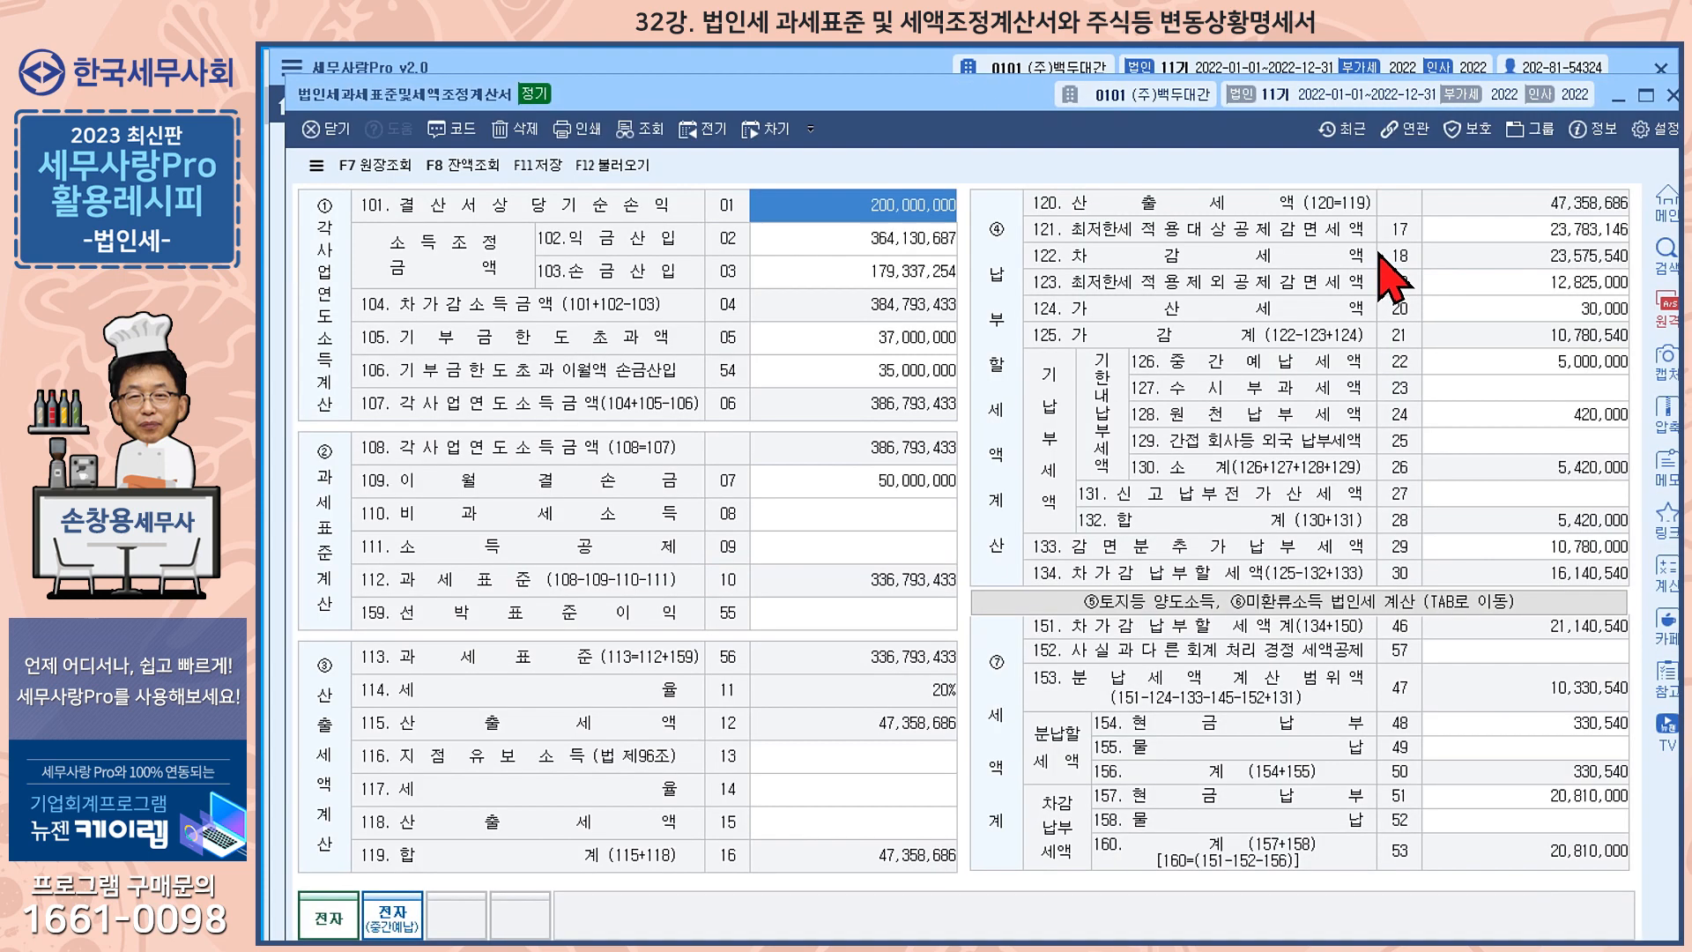
pyautogui.click(1236, 607)
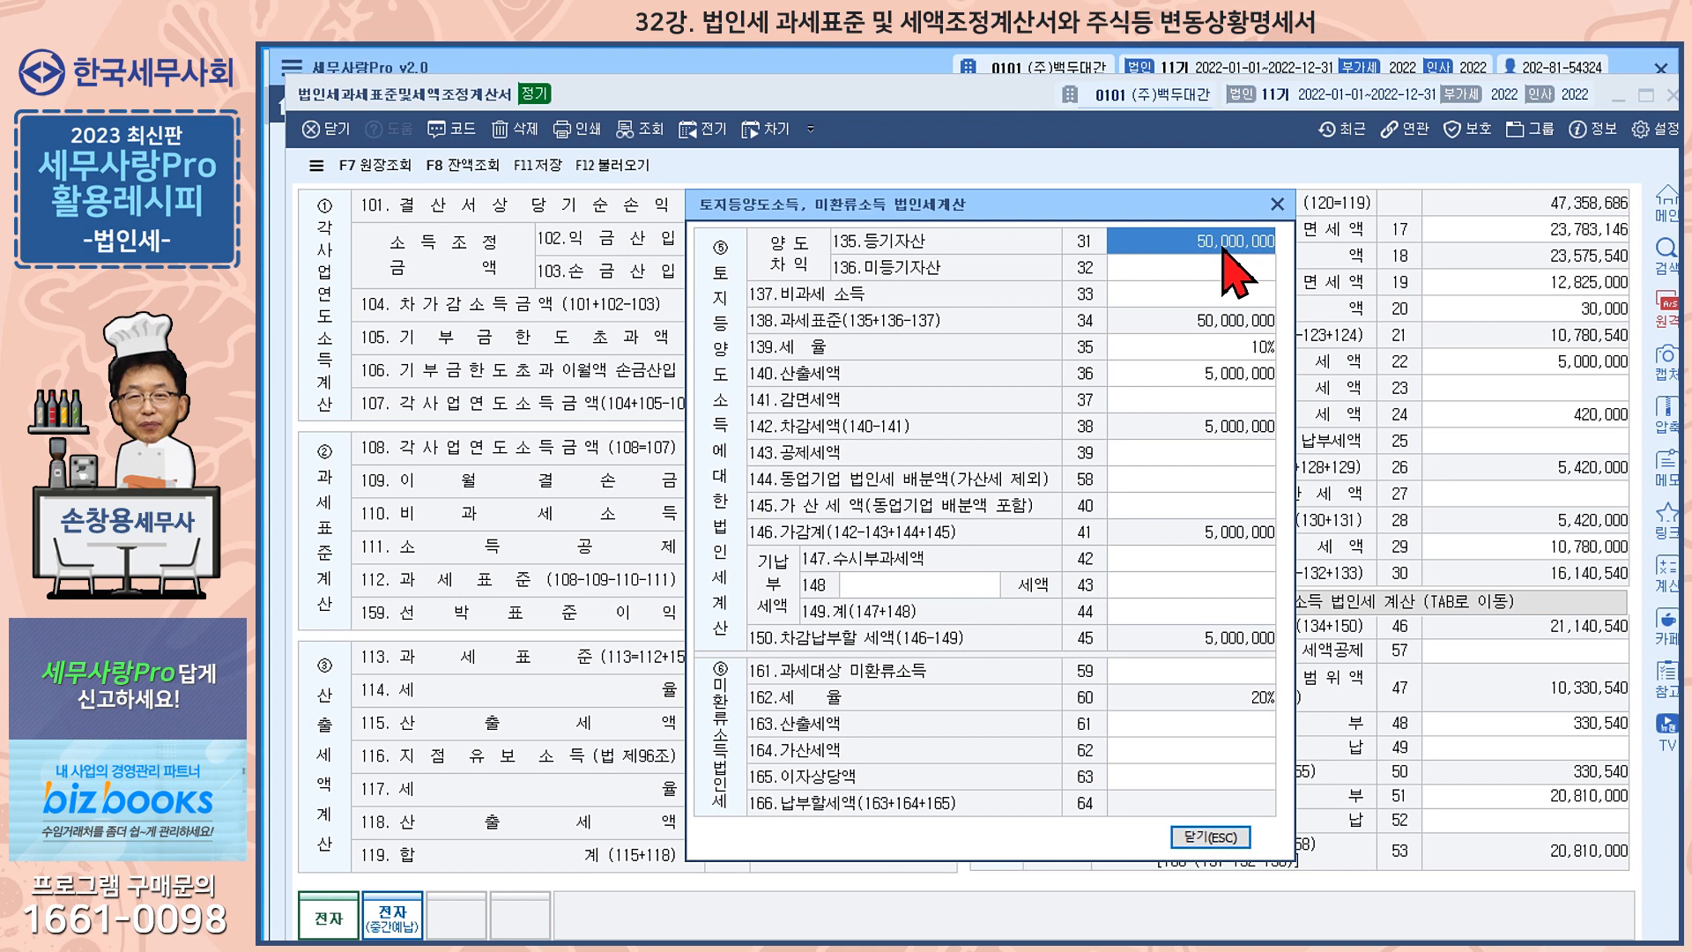
pyautogui.click(1252, 351)
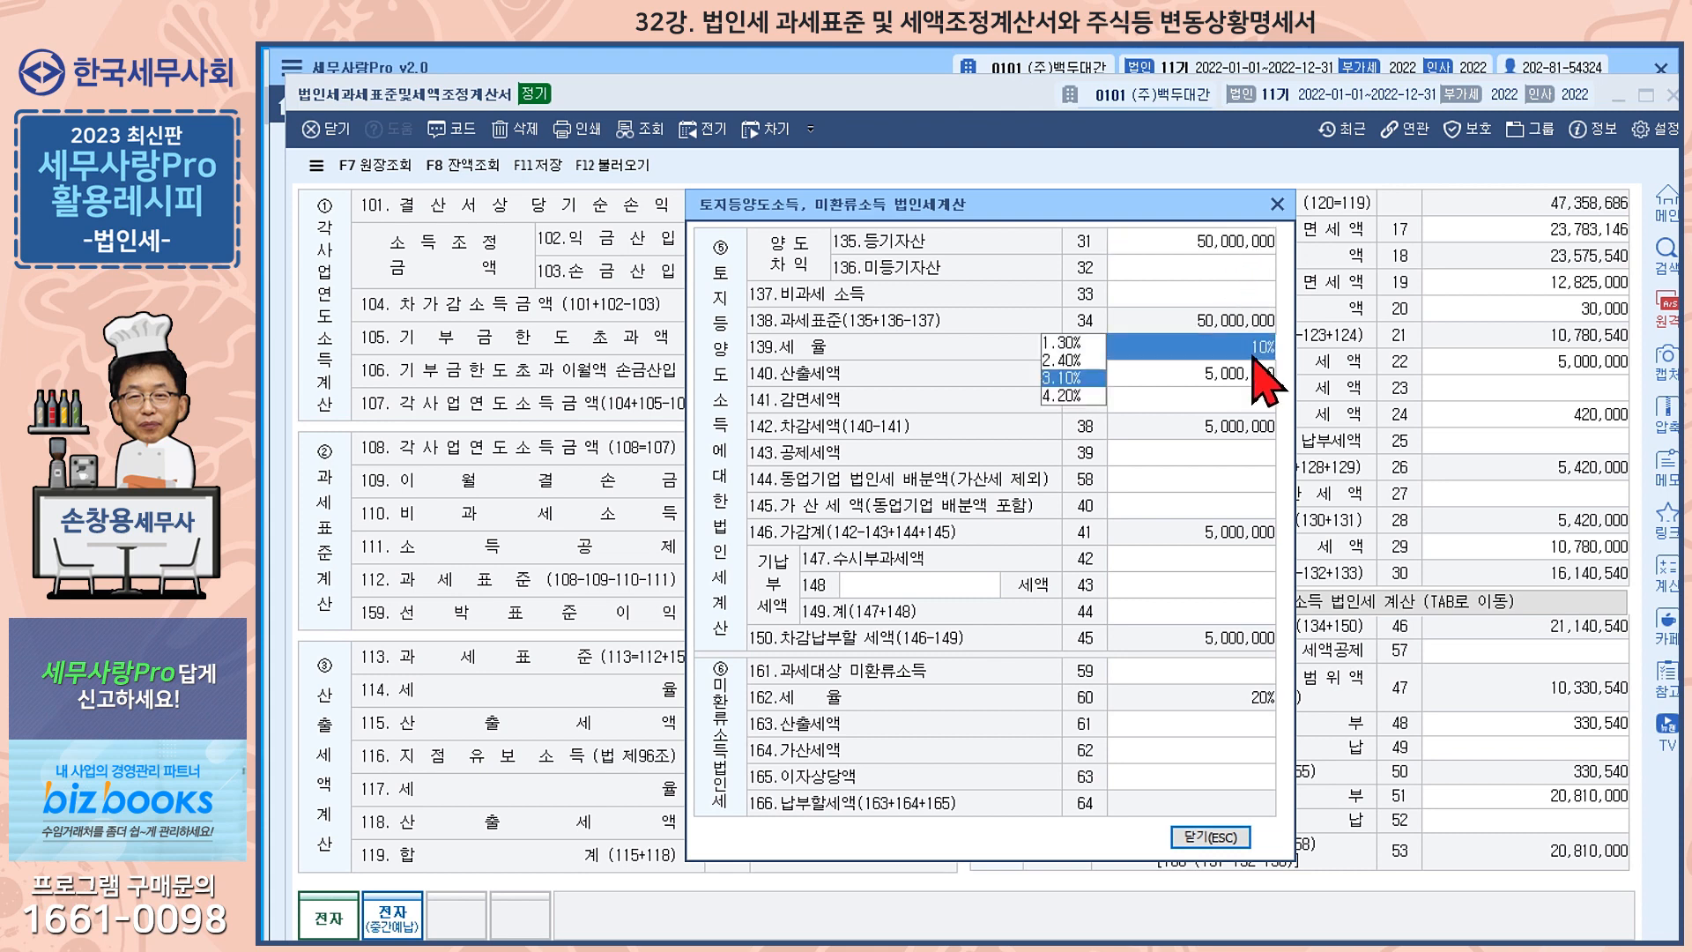
pyautogui.click(1071, 378)
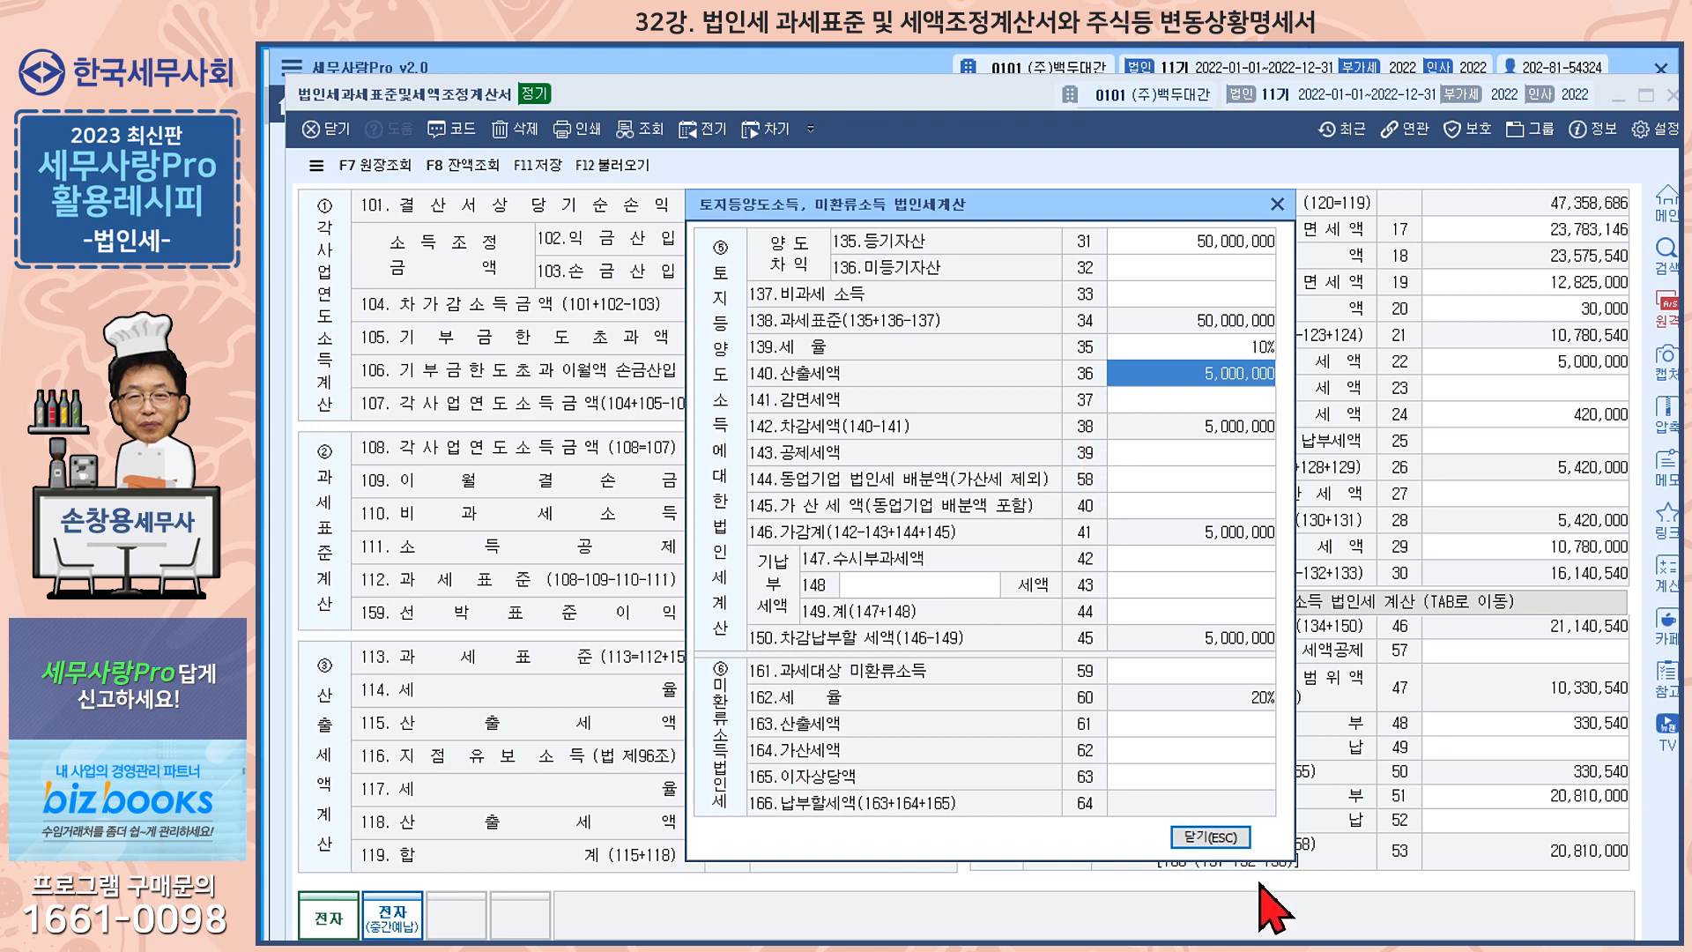
pyautogui.click(1210, 837)
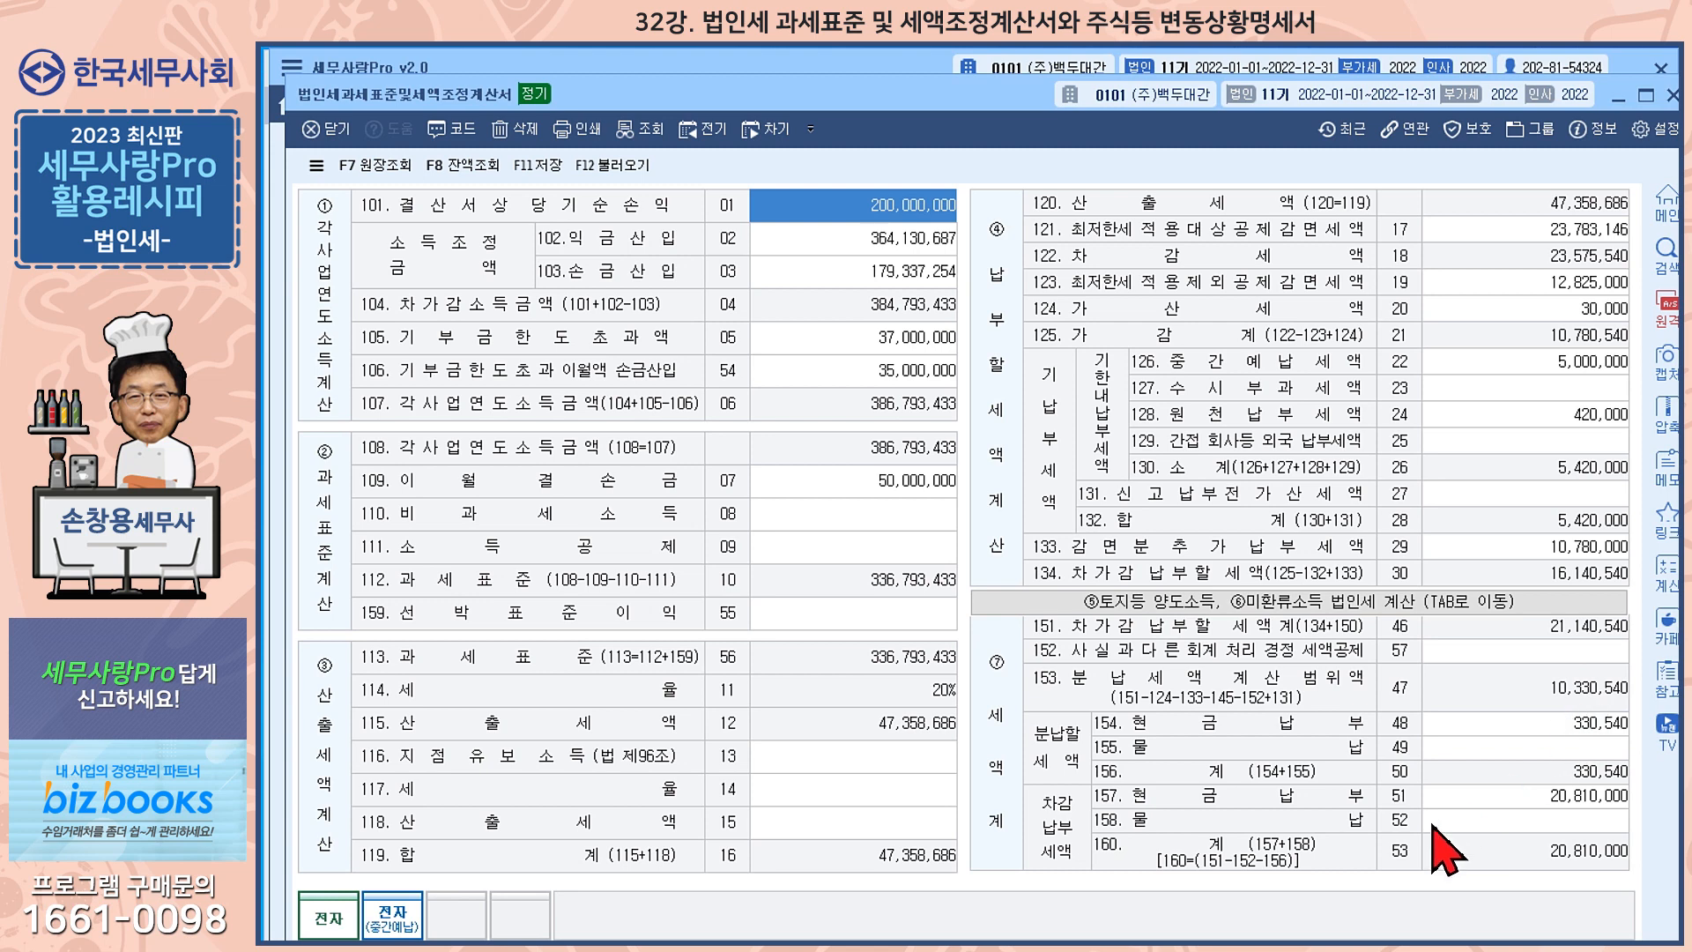
# Examine the installment cash payment (item 154) and interim prepaid tax (item 126), and close the adjustment form
pyautogui.click(1573, 724)
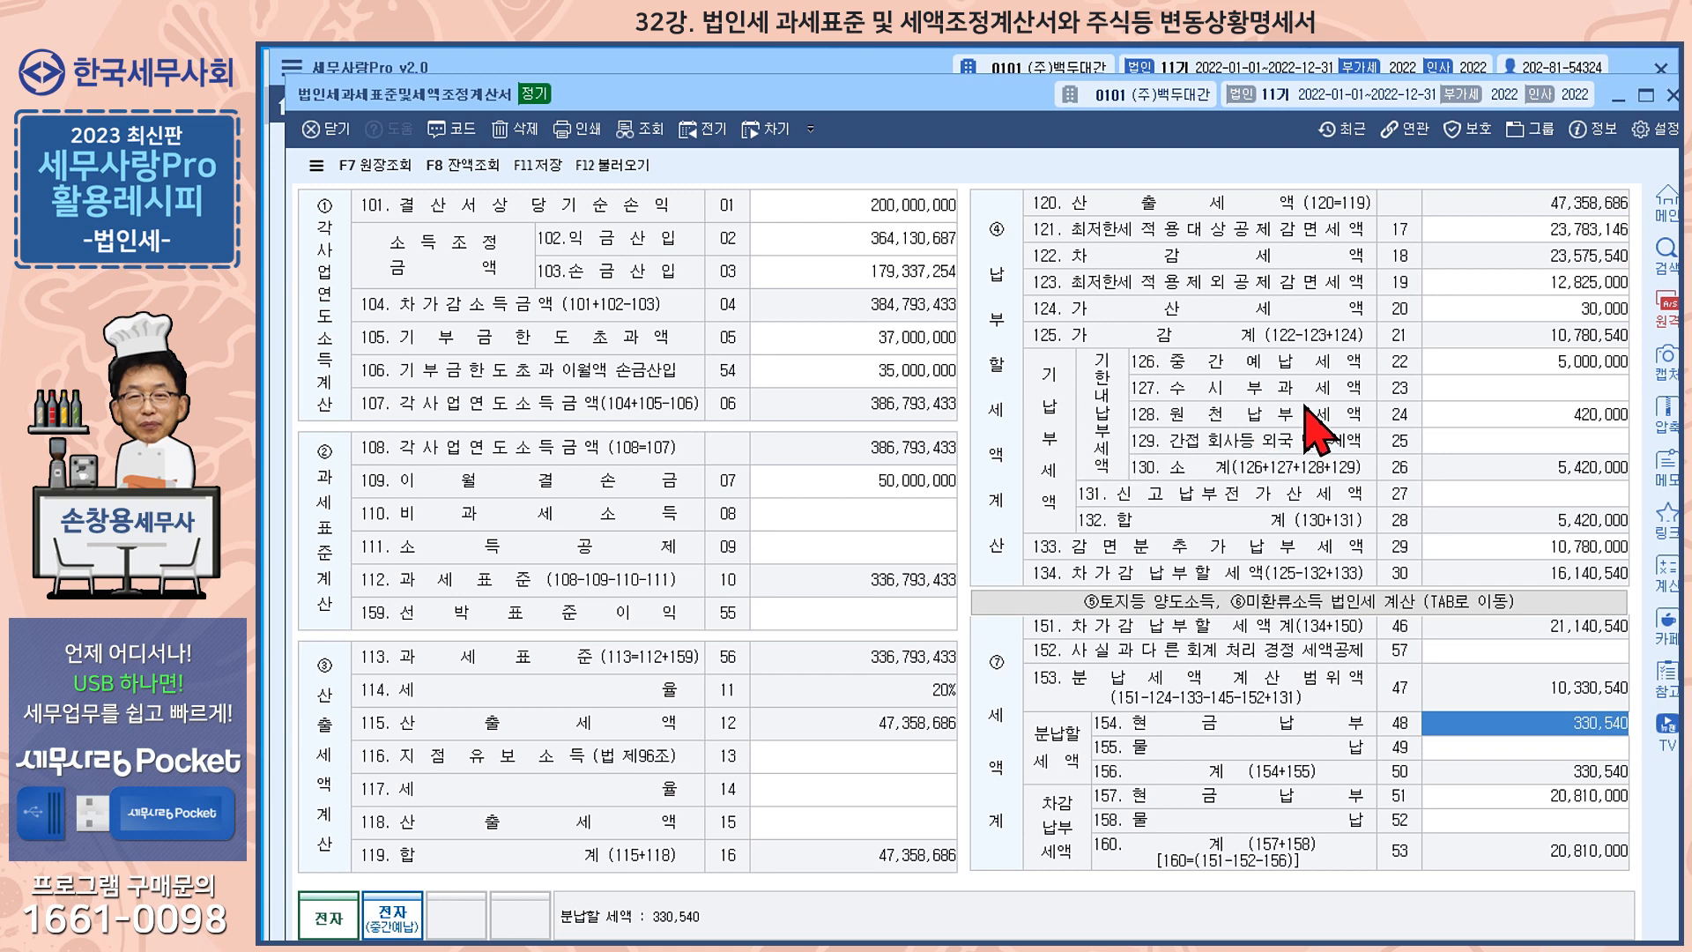
pyautogui.click(1518, 361)
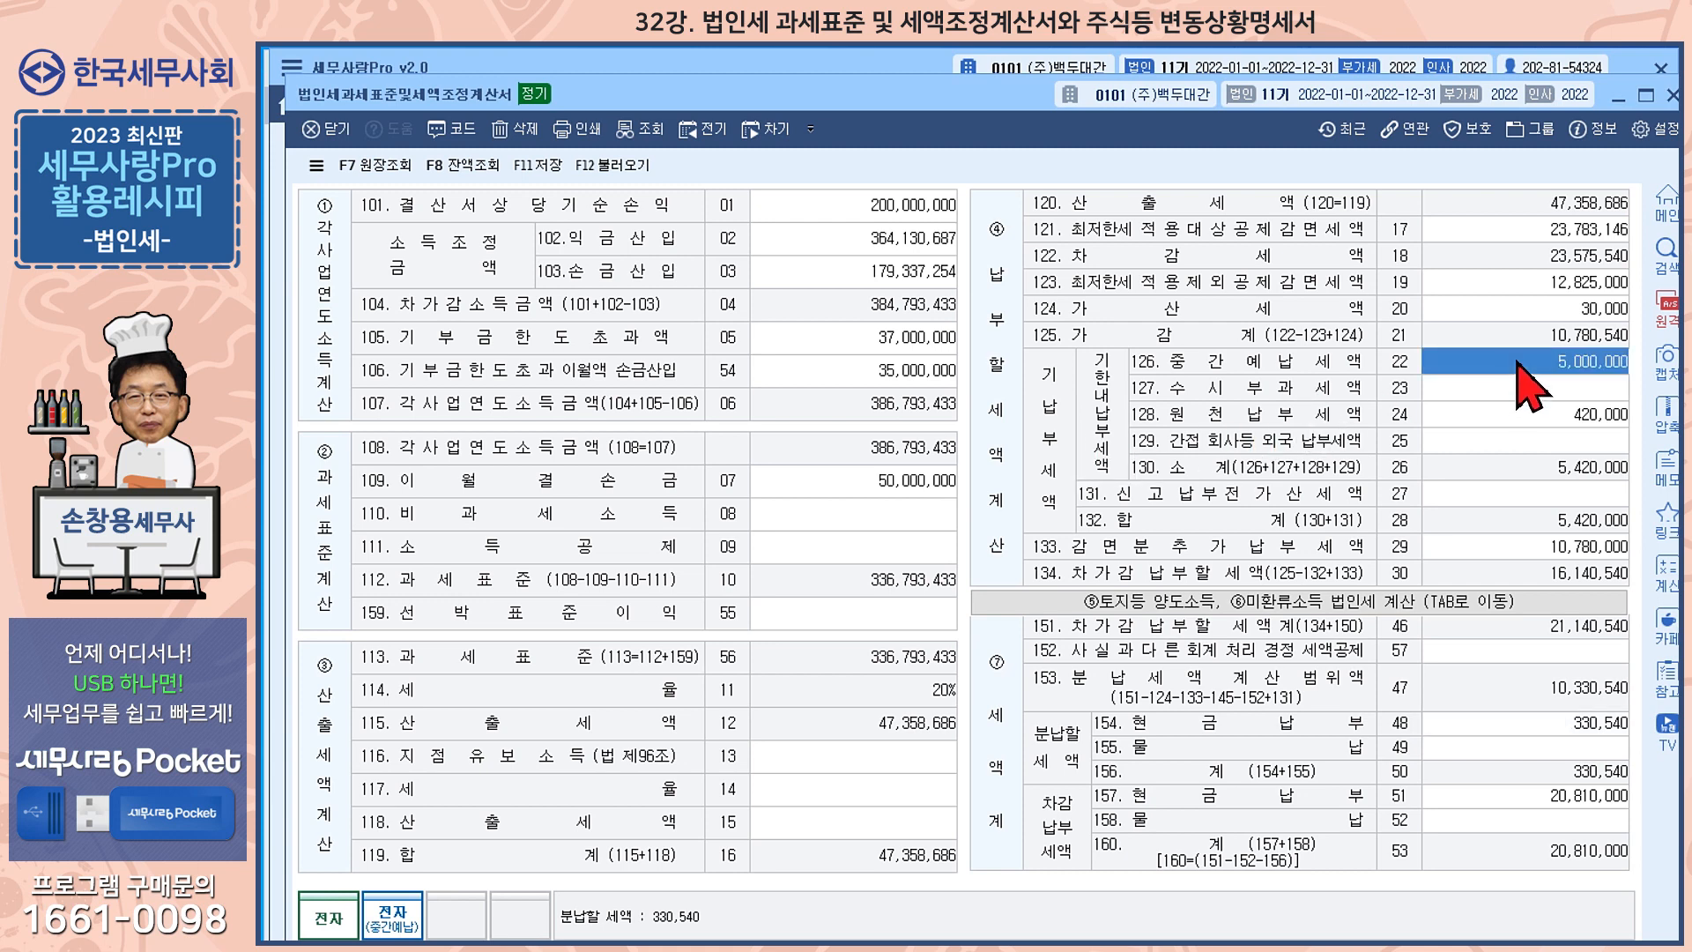
pyautogui.click(1565, 728)
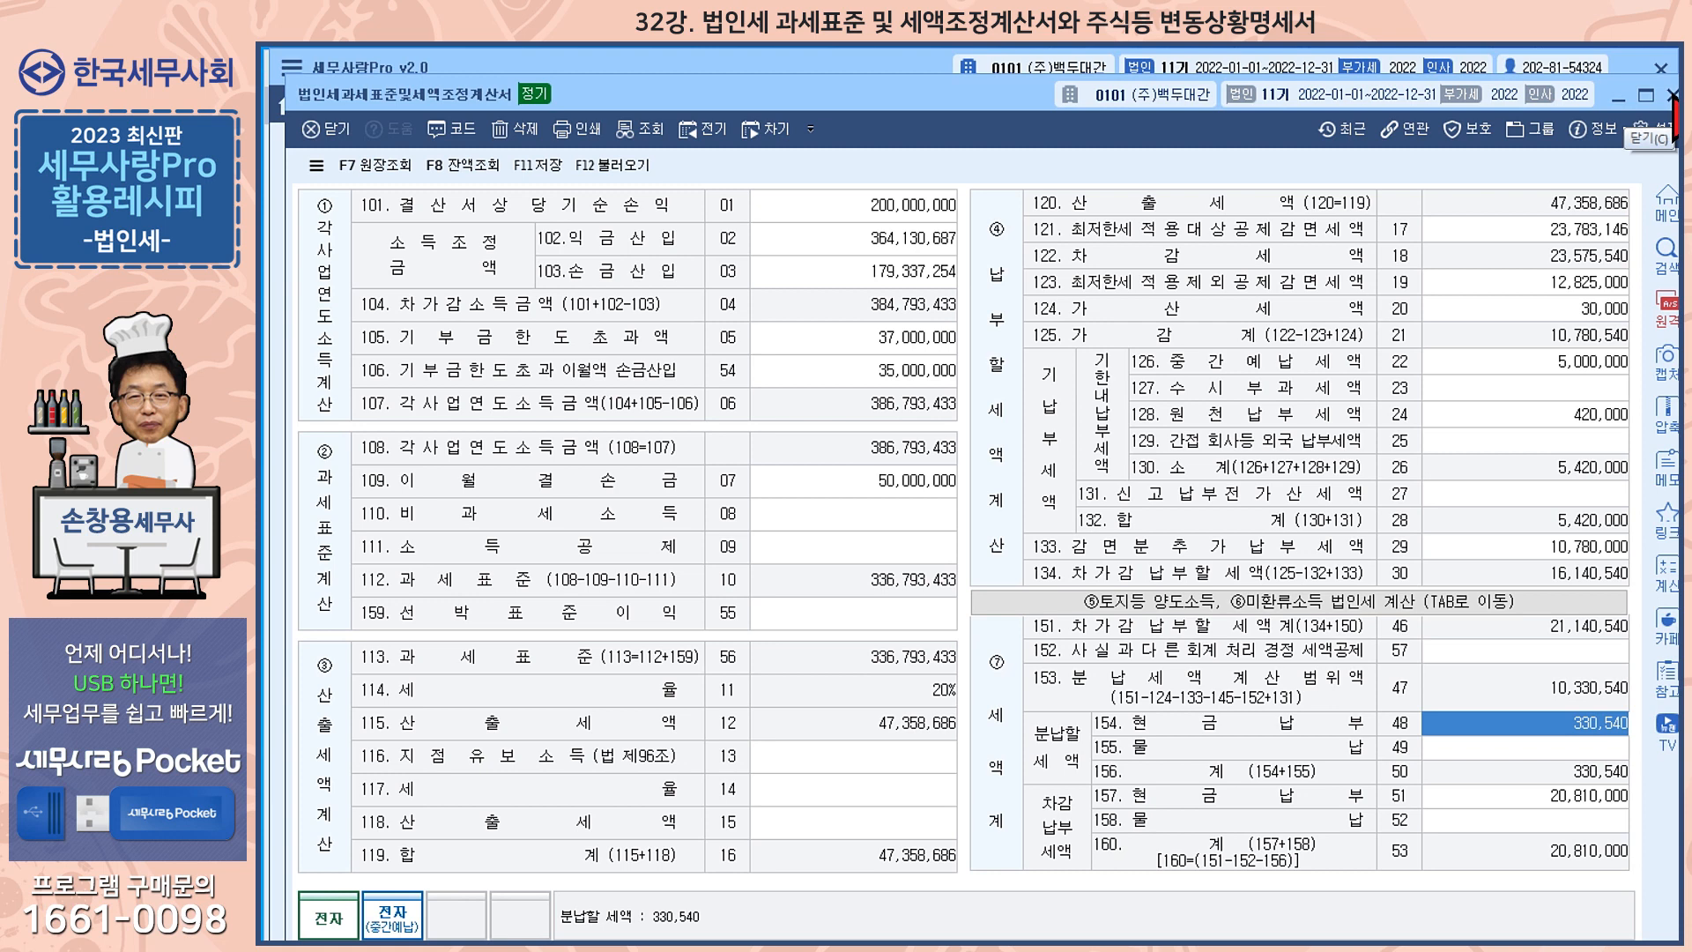
pyautogui.click(1674, 95)
pyautogui.click(912, 594)
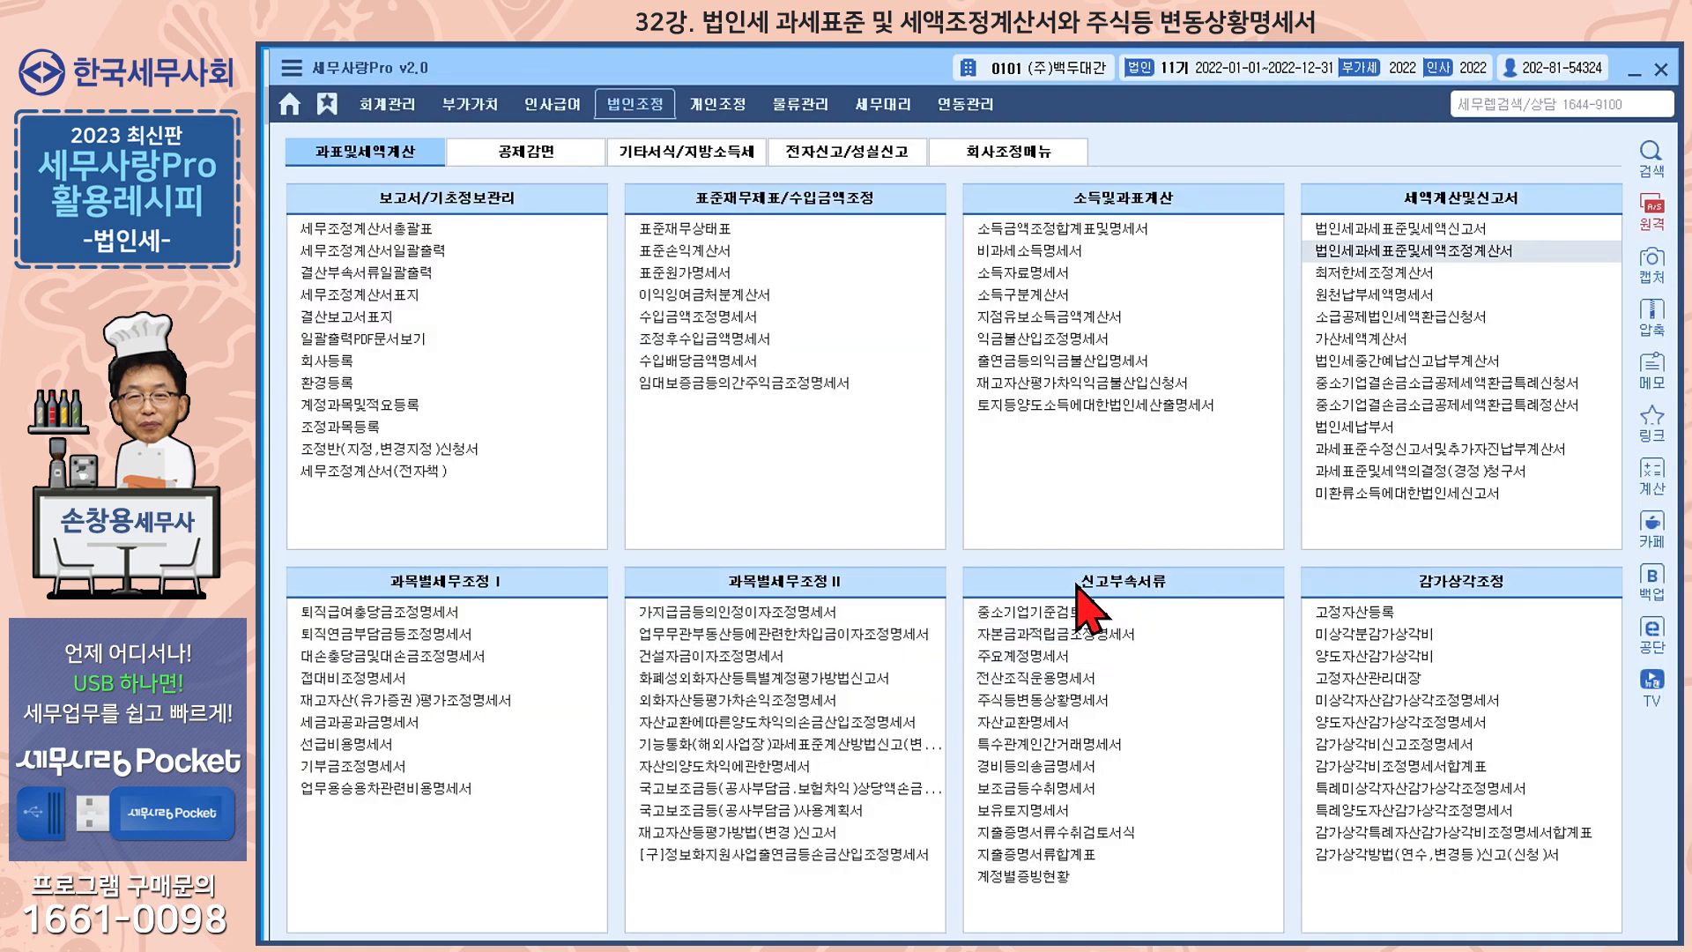
# Open 주식등변동상황명세서 and bring up its 자본금(출자금)변동상황 details for review
pyautogui.click(1088, 703)
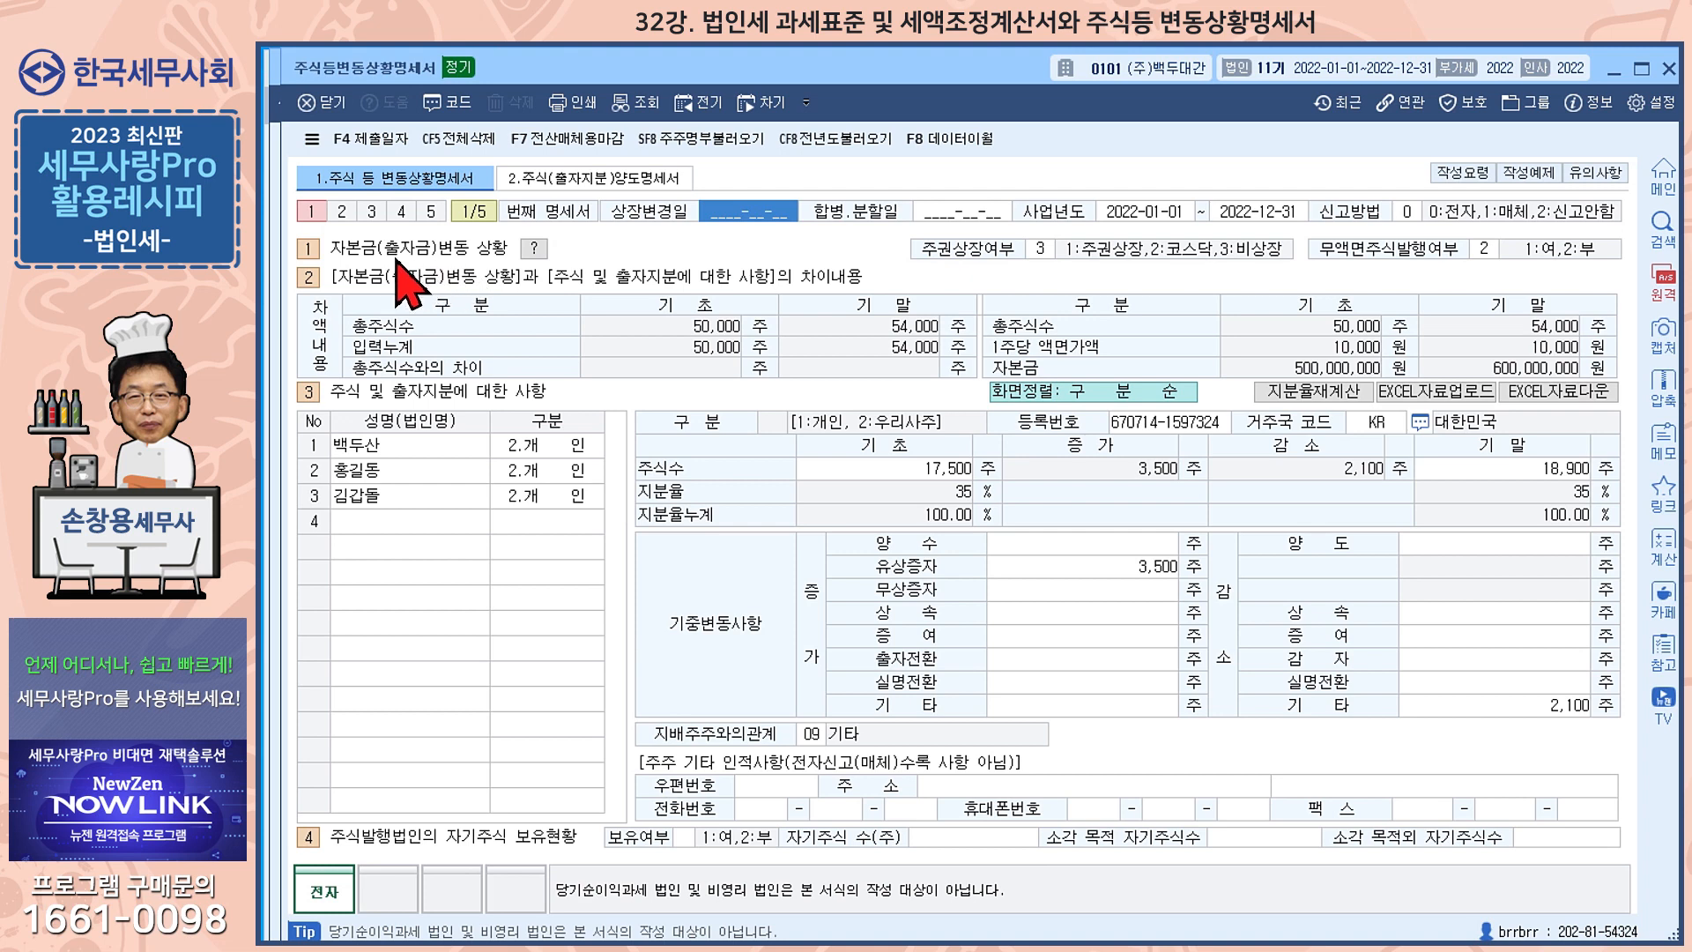
pyautogui.click(534, 248)
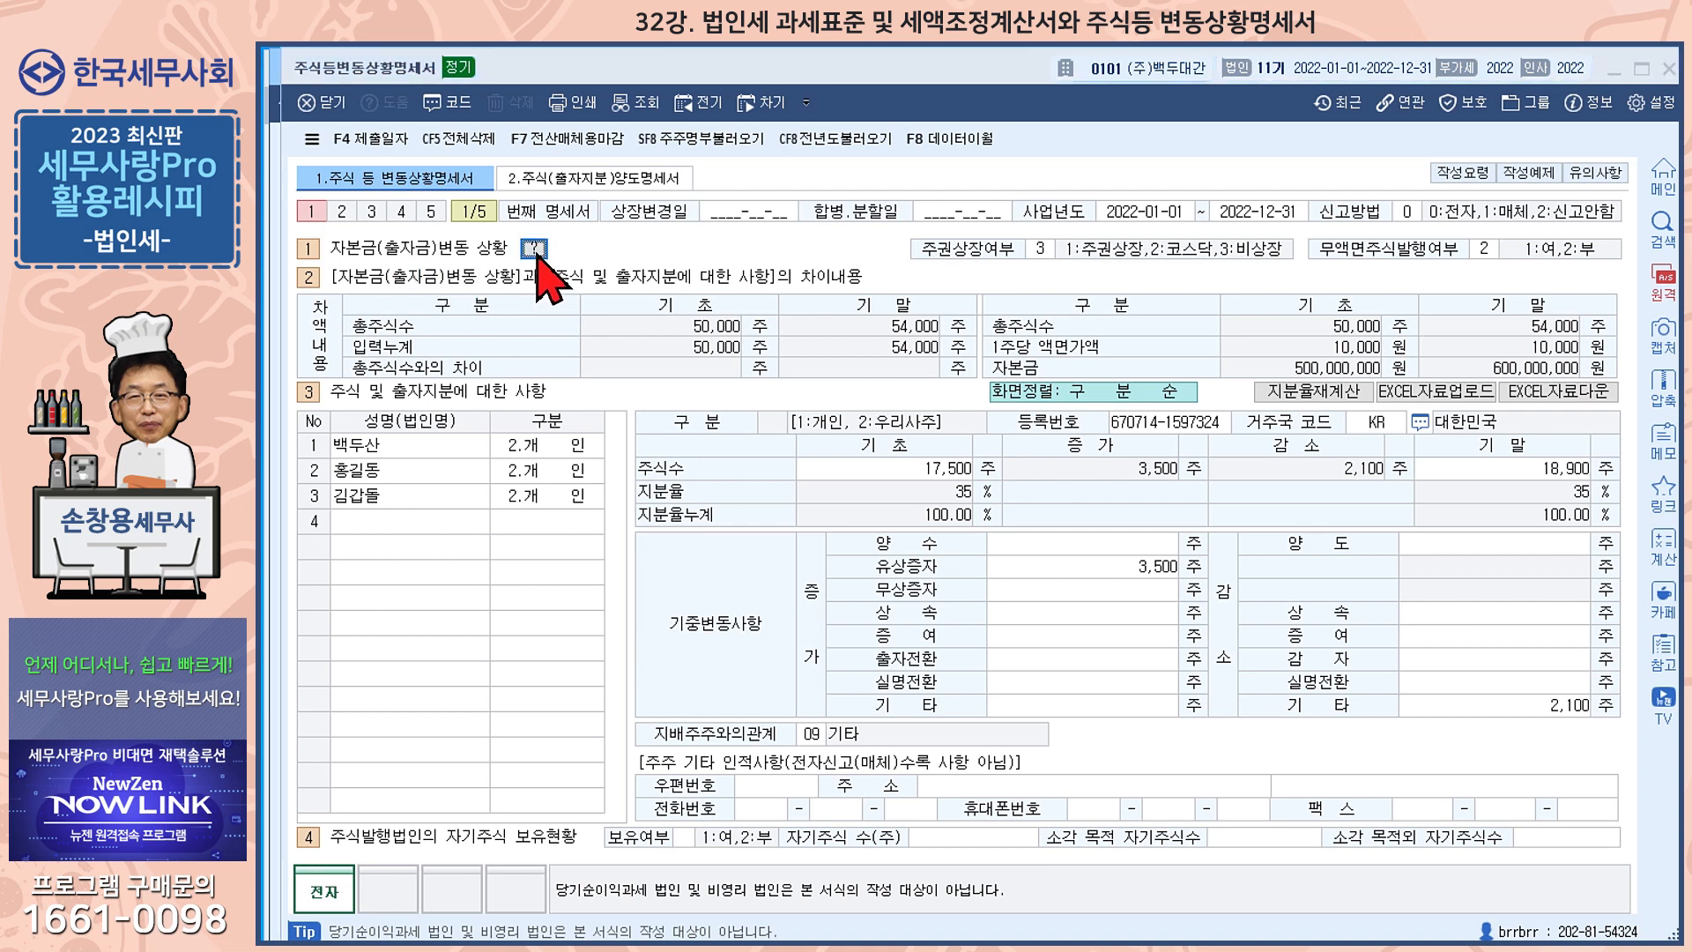
pyautogui.moveTo(1042, 132); pyautogui.dragTo(913, 150)
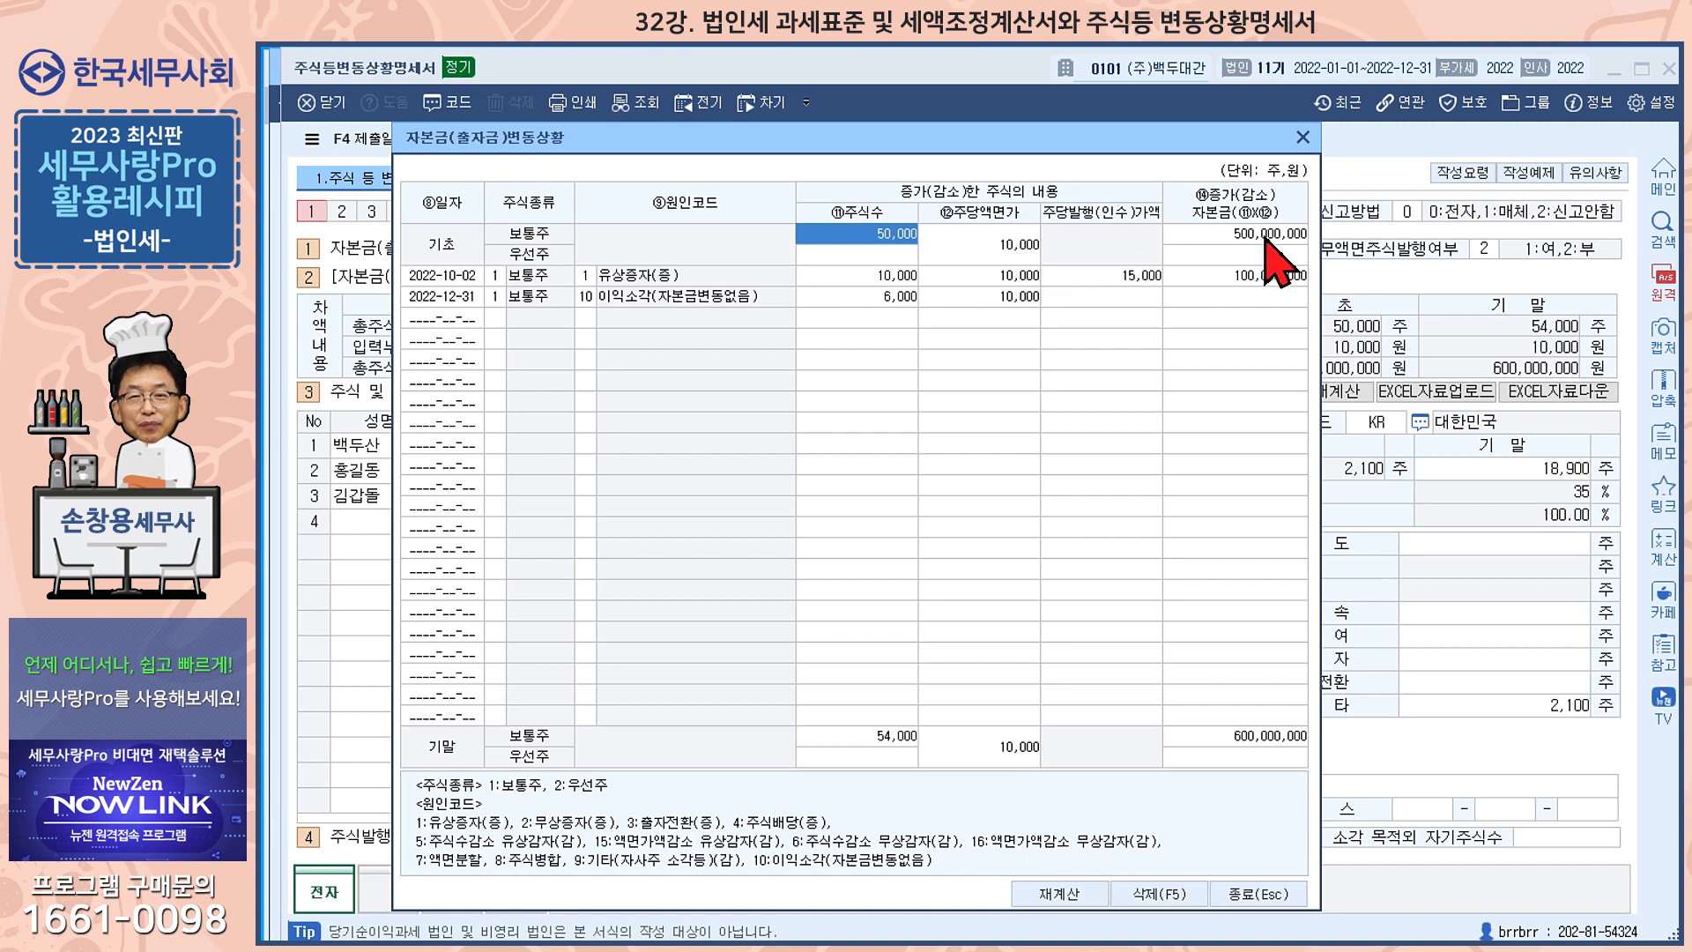
# Examine the 2022-10-02 유상증자(증) entry's date, share type, cause code, share count, par value and issue price
pyautogui.click(453, 280)
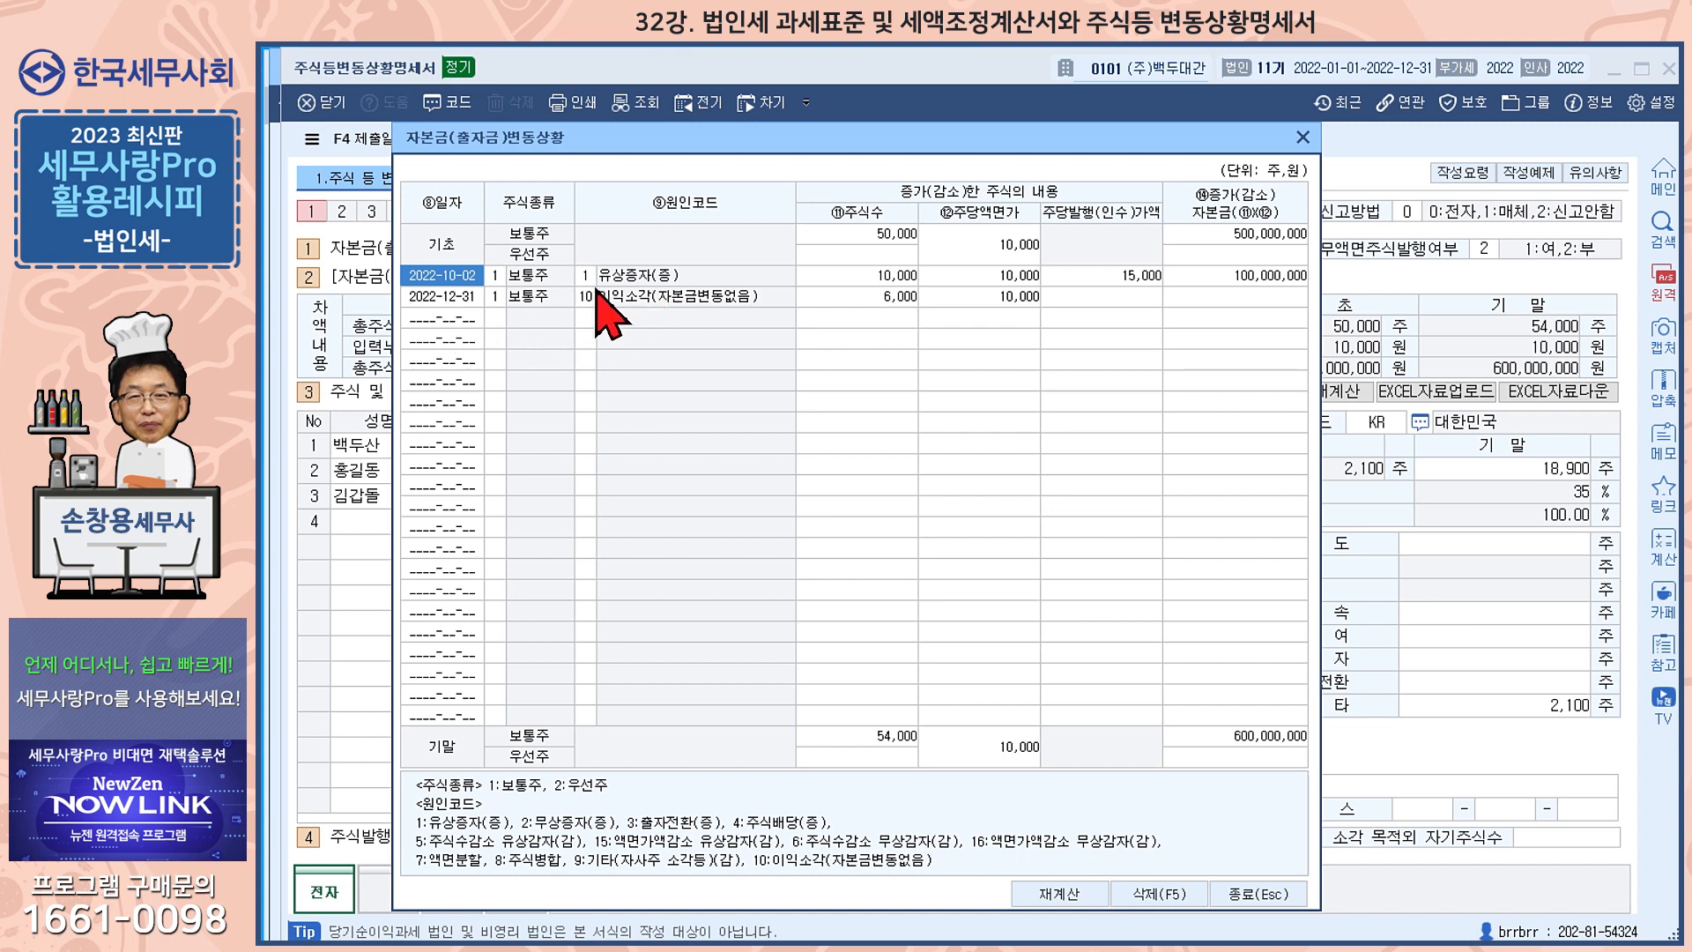
pyautogui.click(494, 277)
pyautogui.click(584, 276)
pyautogui.click(894, 278)
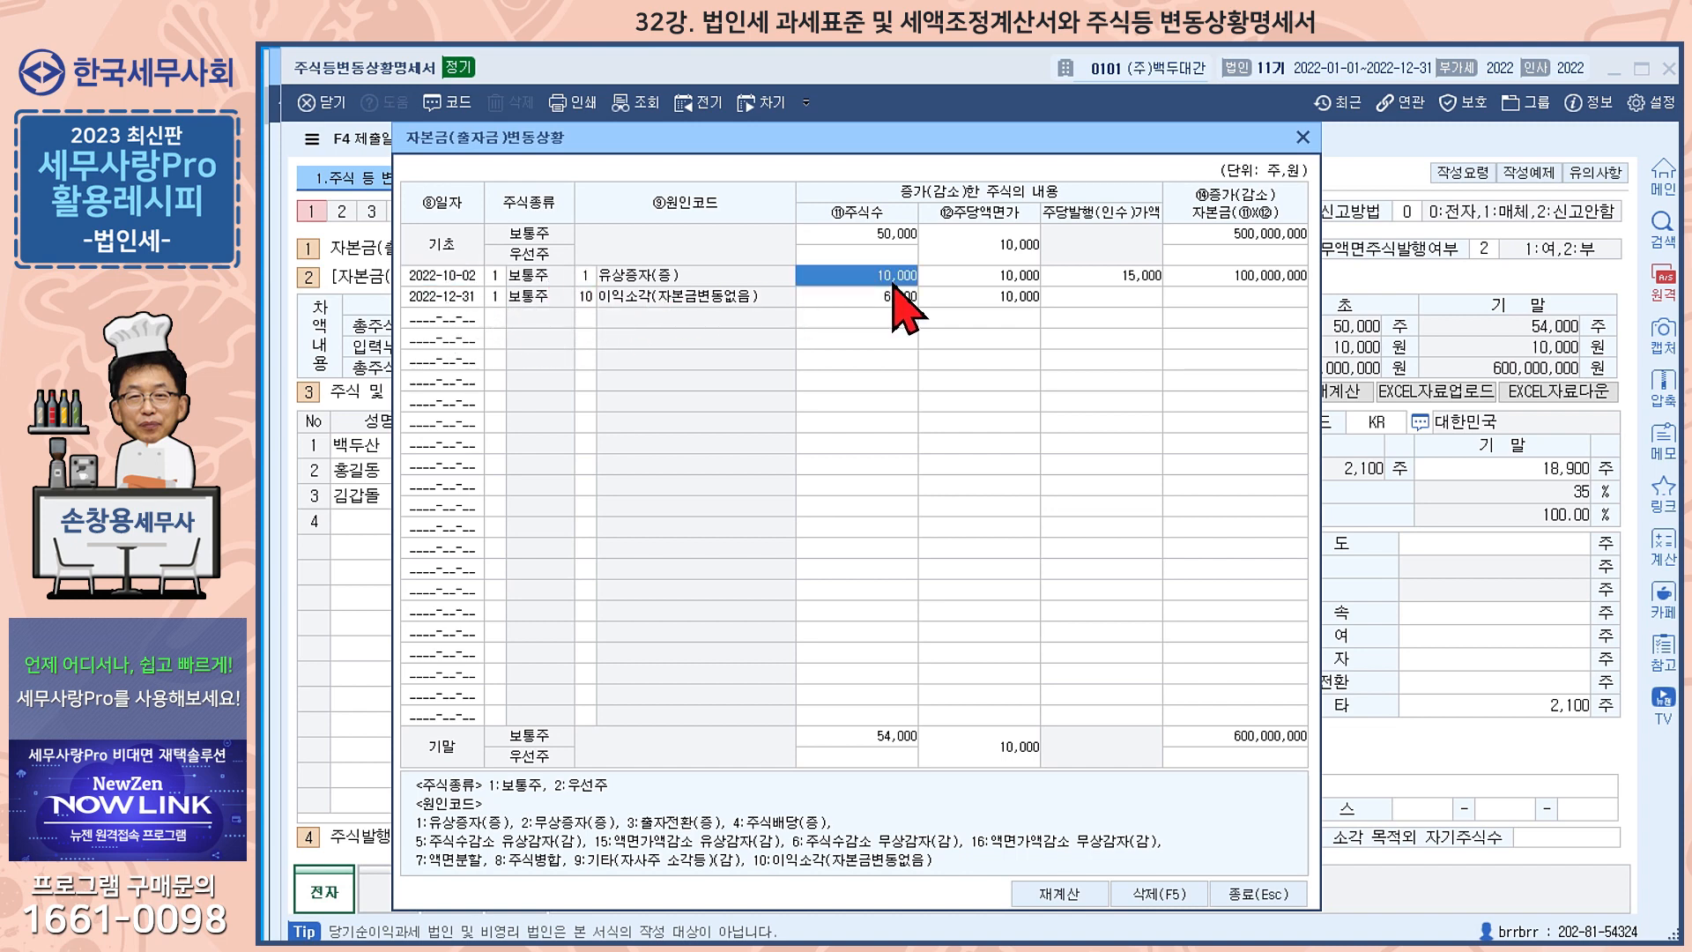
pyautogui.click(992, 278)
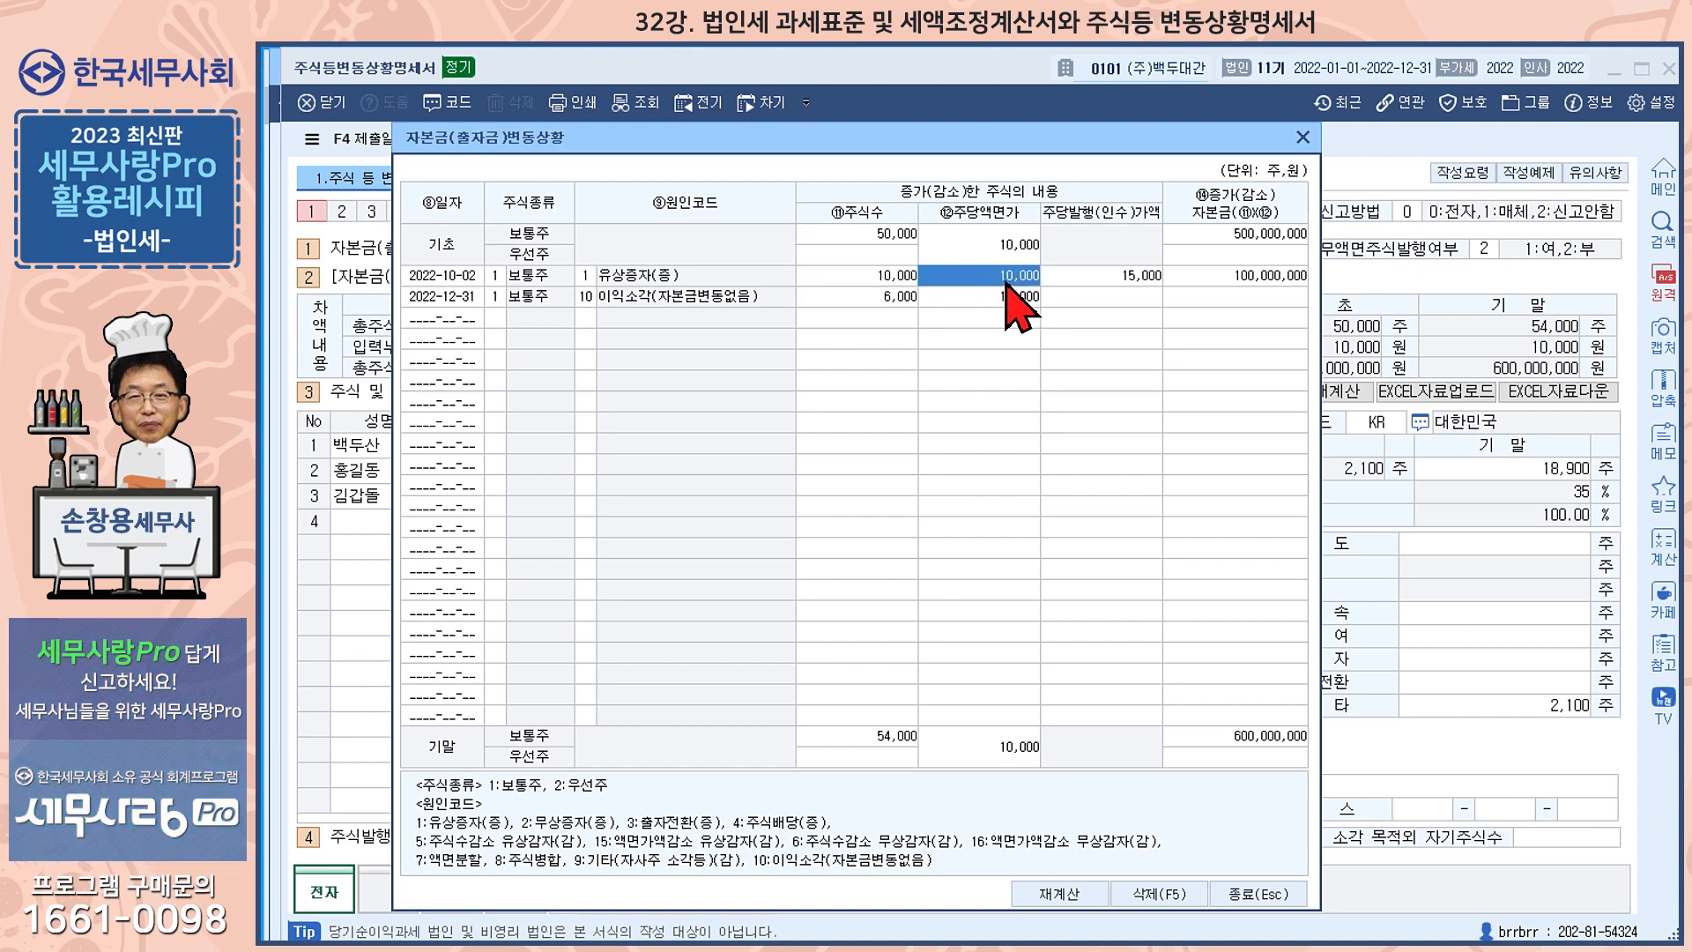
pyautogui.click(1146, 277)
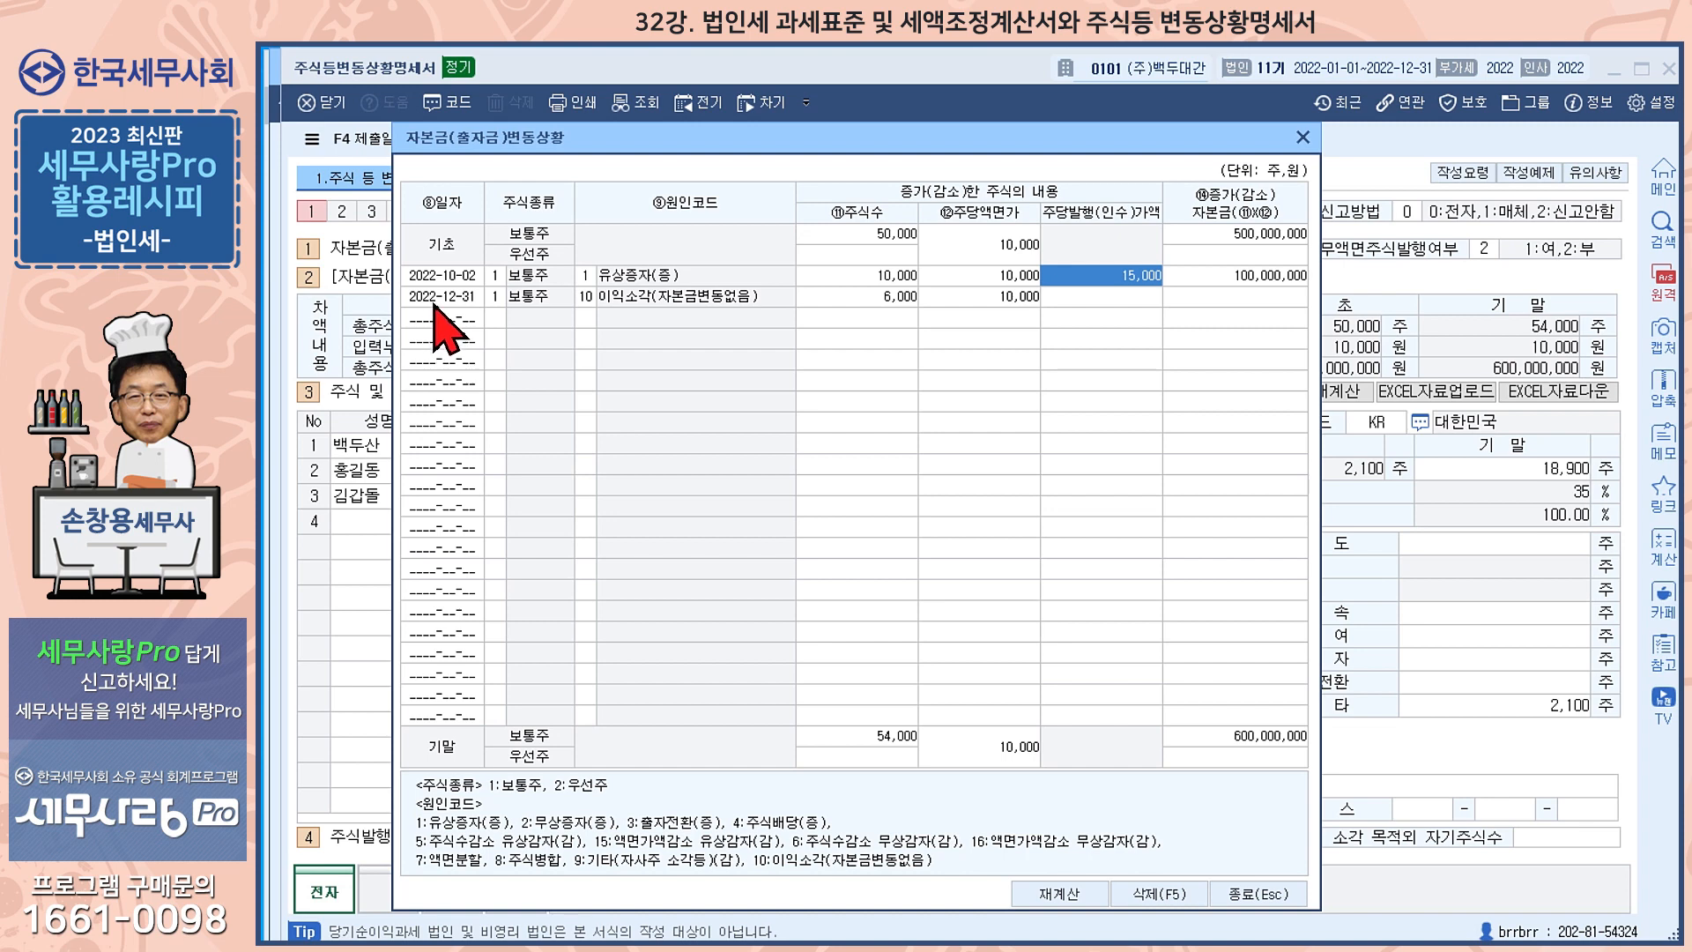
# Examine the 2022-12-31 이익소각 entry and the period-end capital for common shares, and close the capital change details
pyautogui.click(496, 298)
pyautogui.click(586, 298)
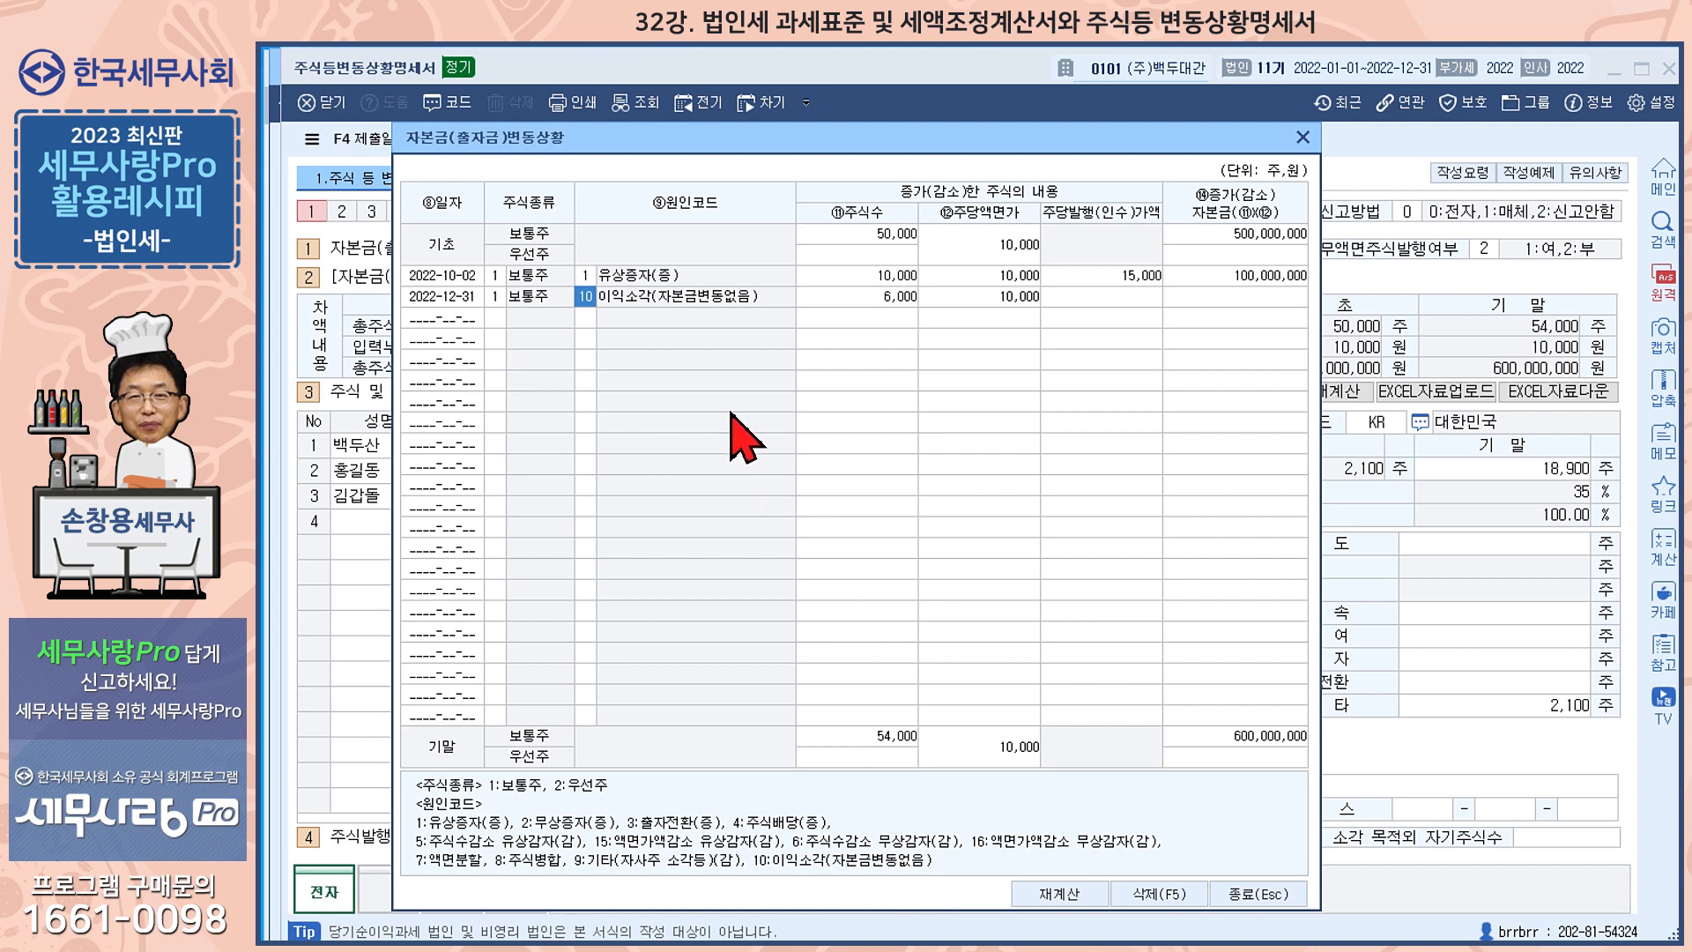
pyautogui.click(893, 298)
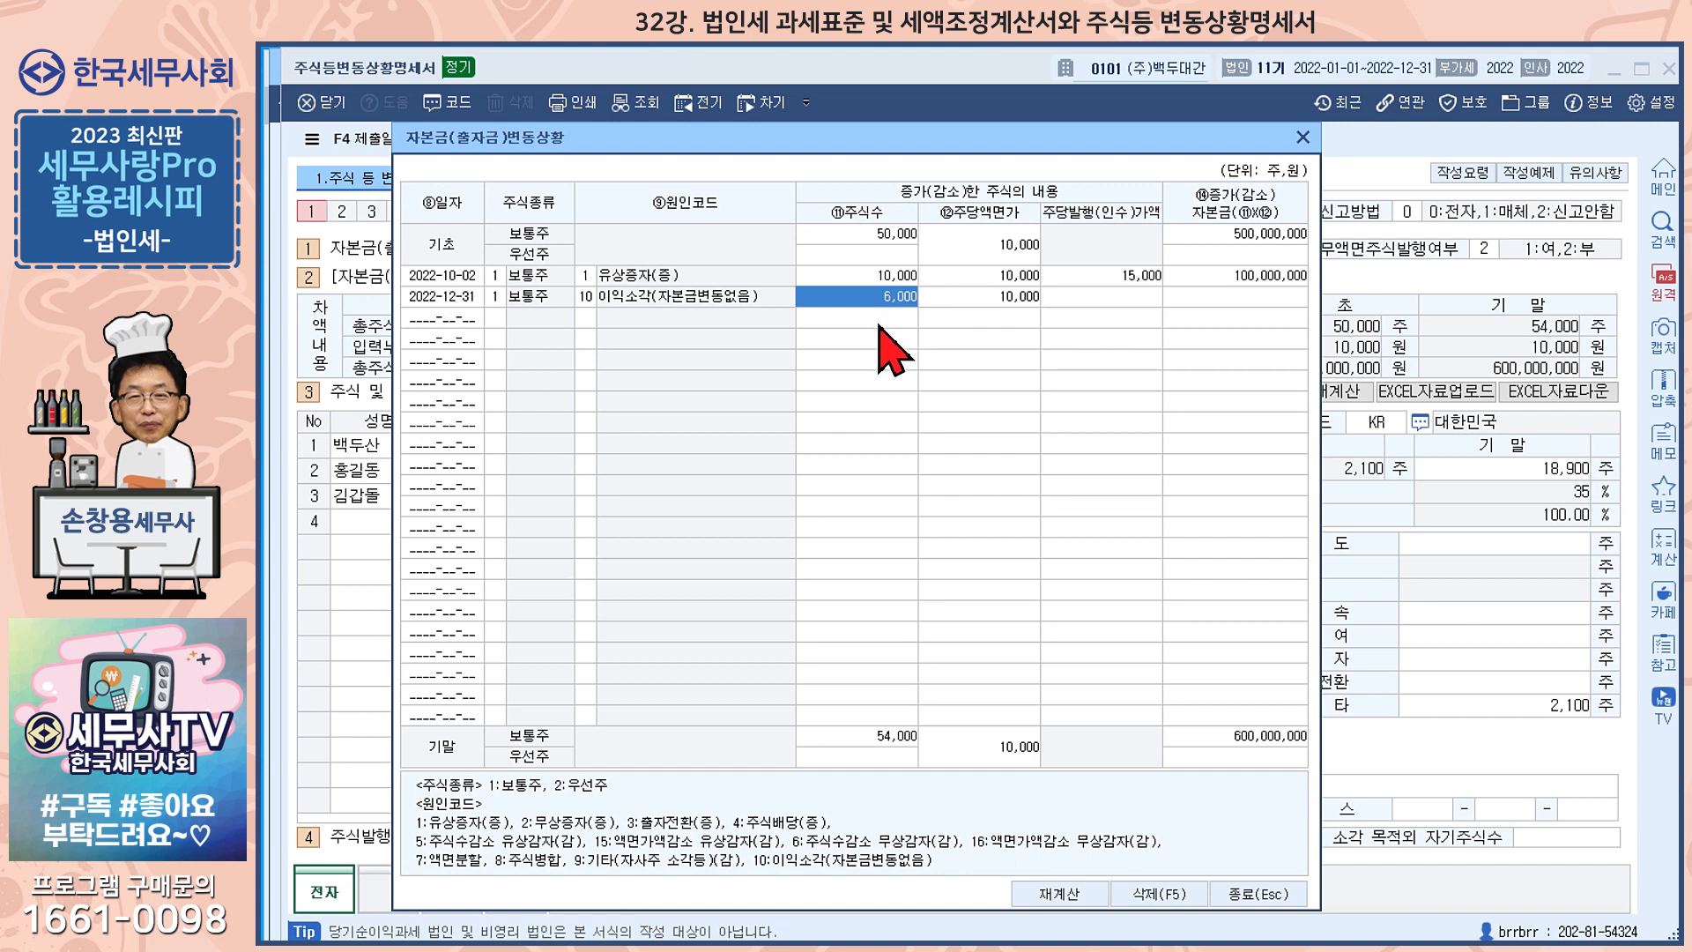
pyautogui.click(1021, 300)
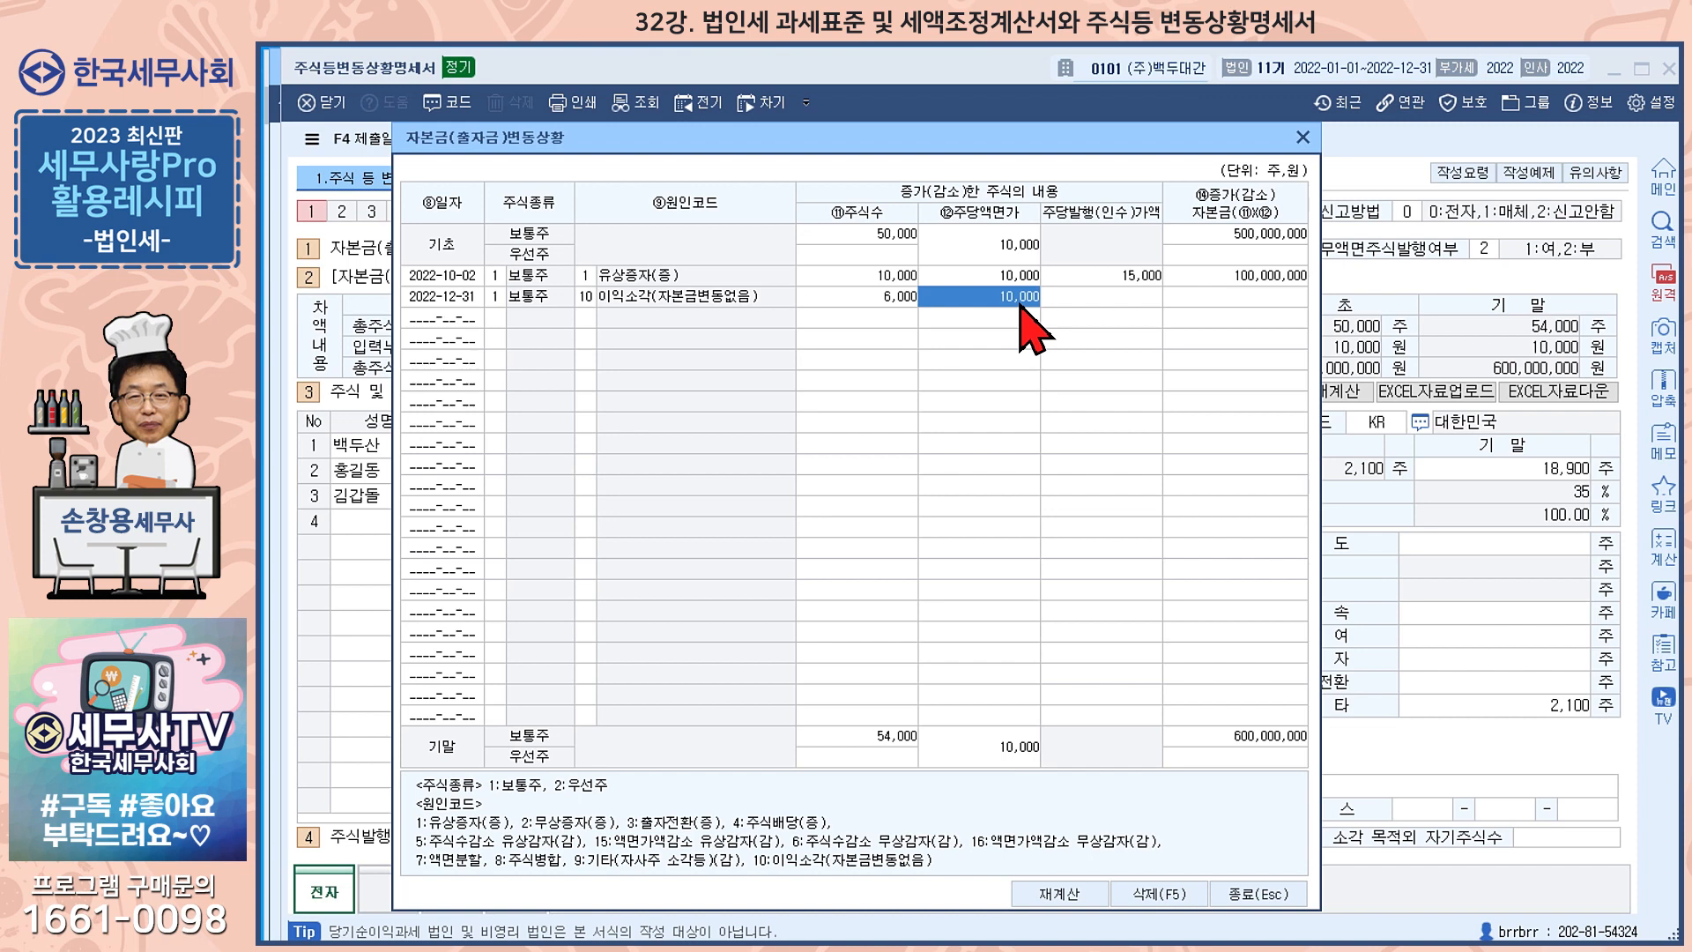
pyautogui.click(1242, 300)
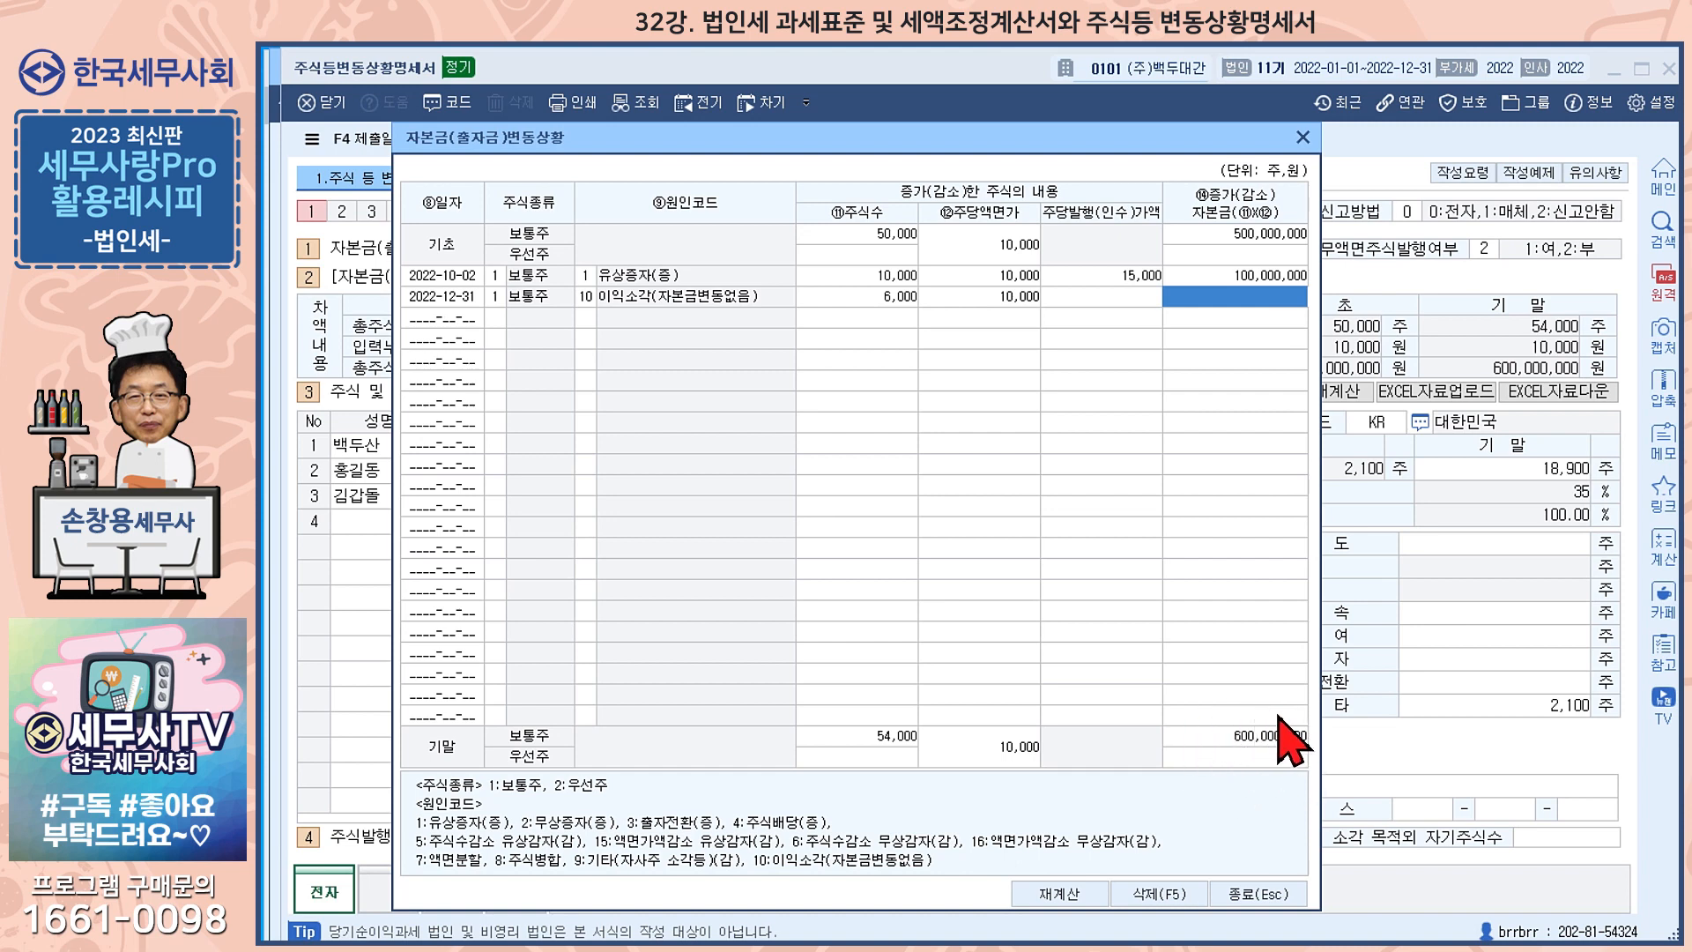
pyautogui.click(1252, 740)
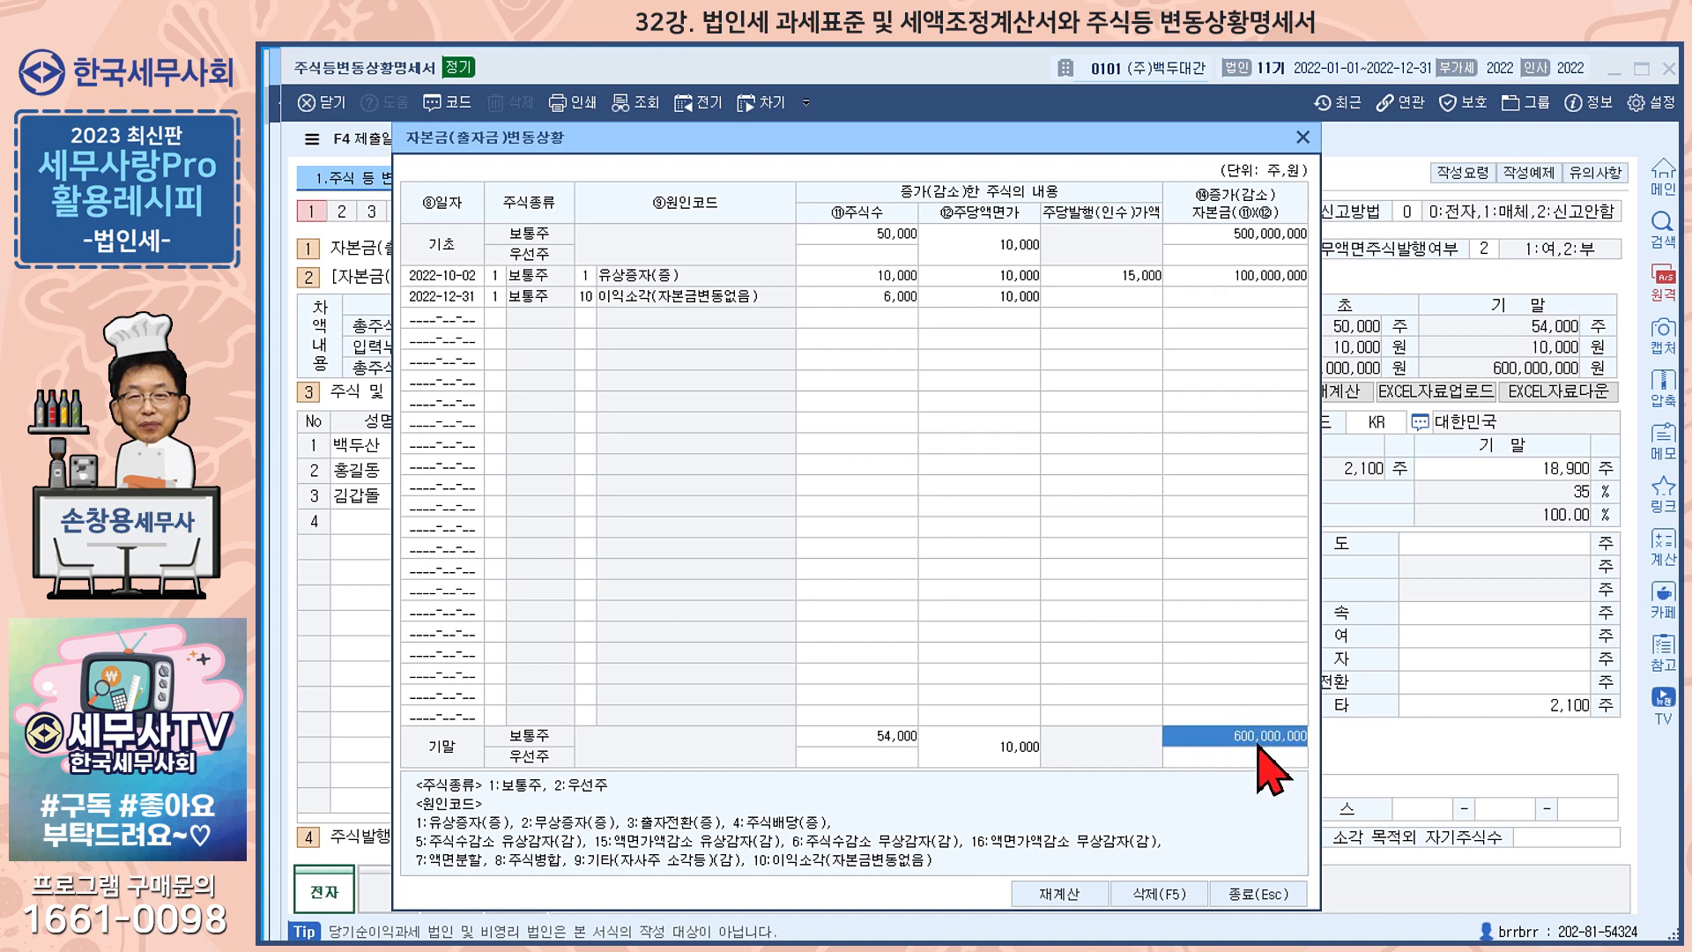
pyautogui.click(1252, 898)
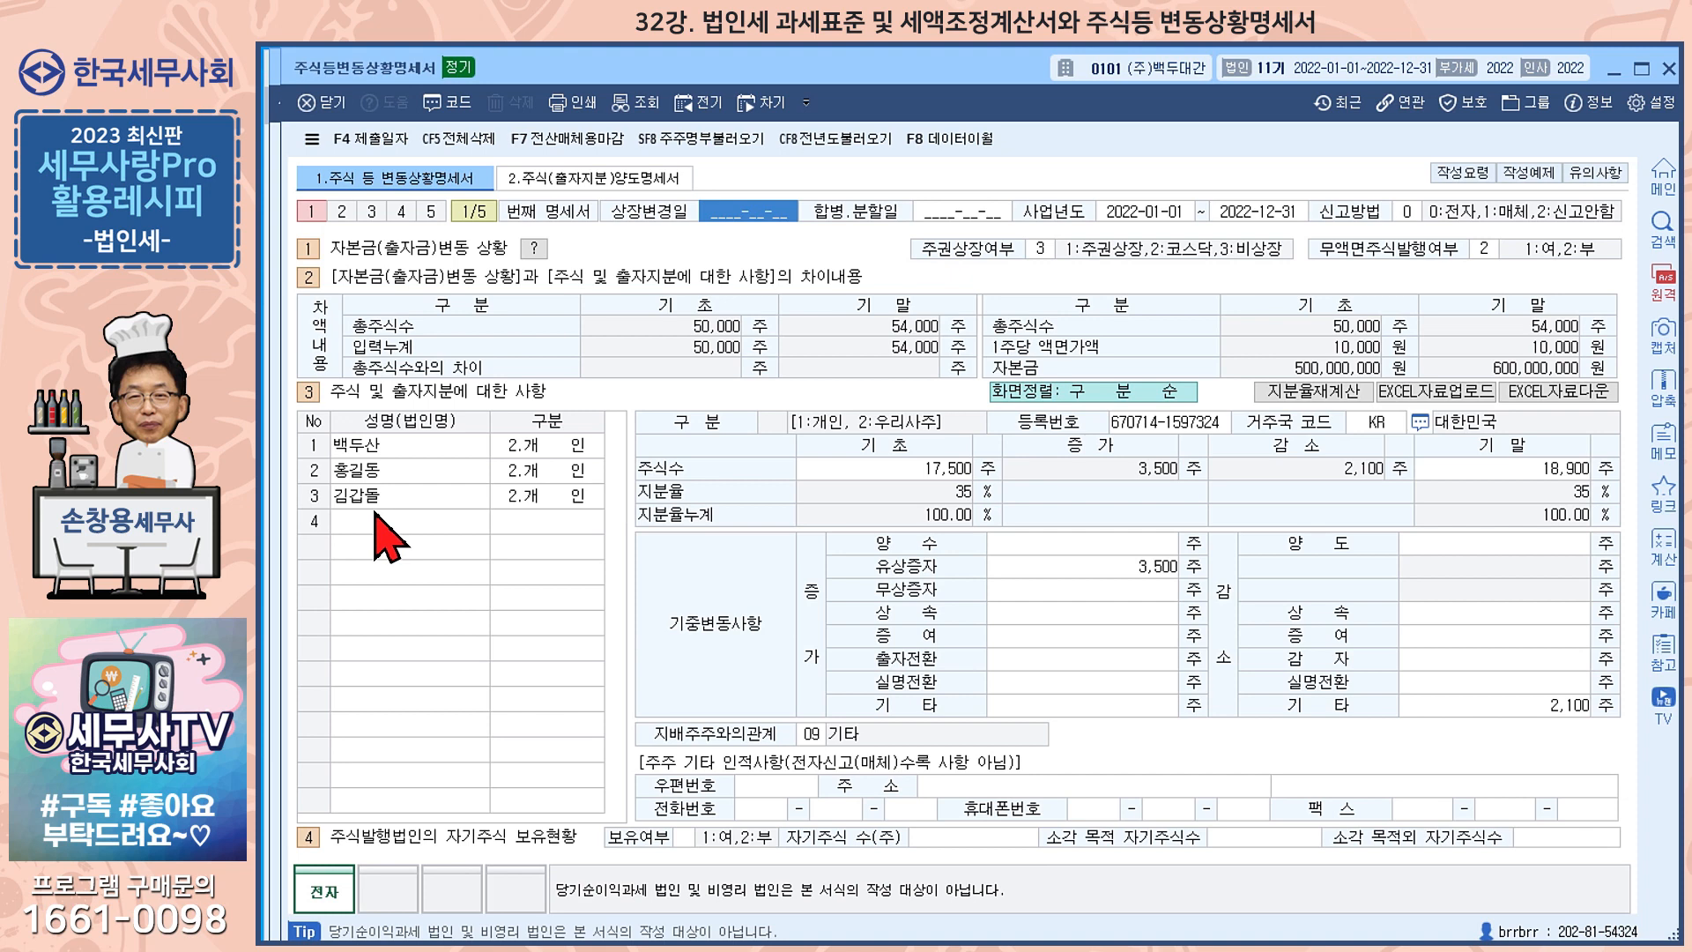
# Review the 유상증자, 양도 and 양수 share changes of the three listed shareholders
pyautogui.click(419, 450)
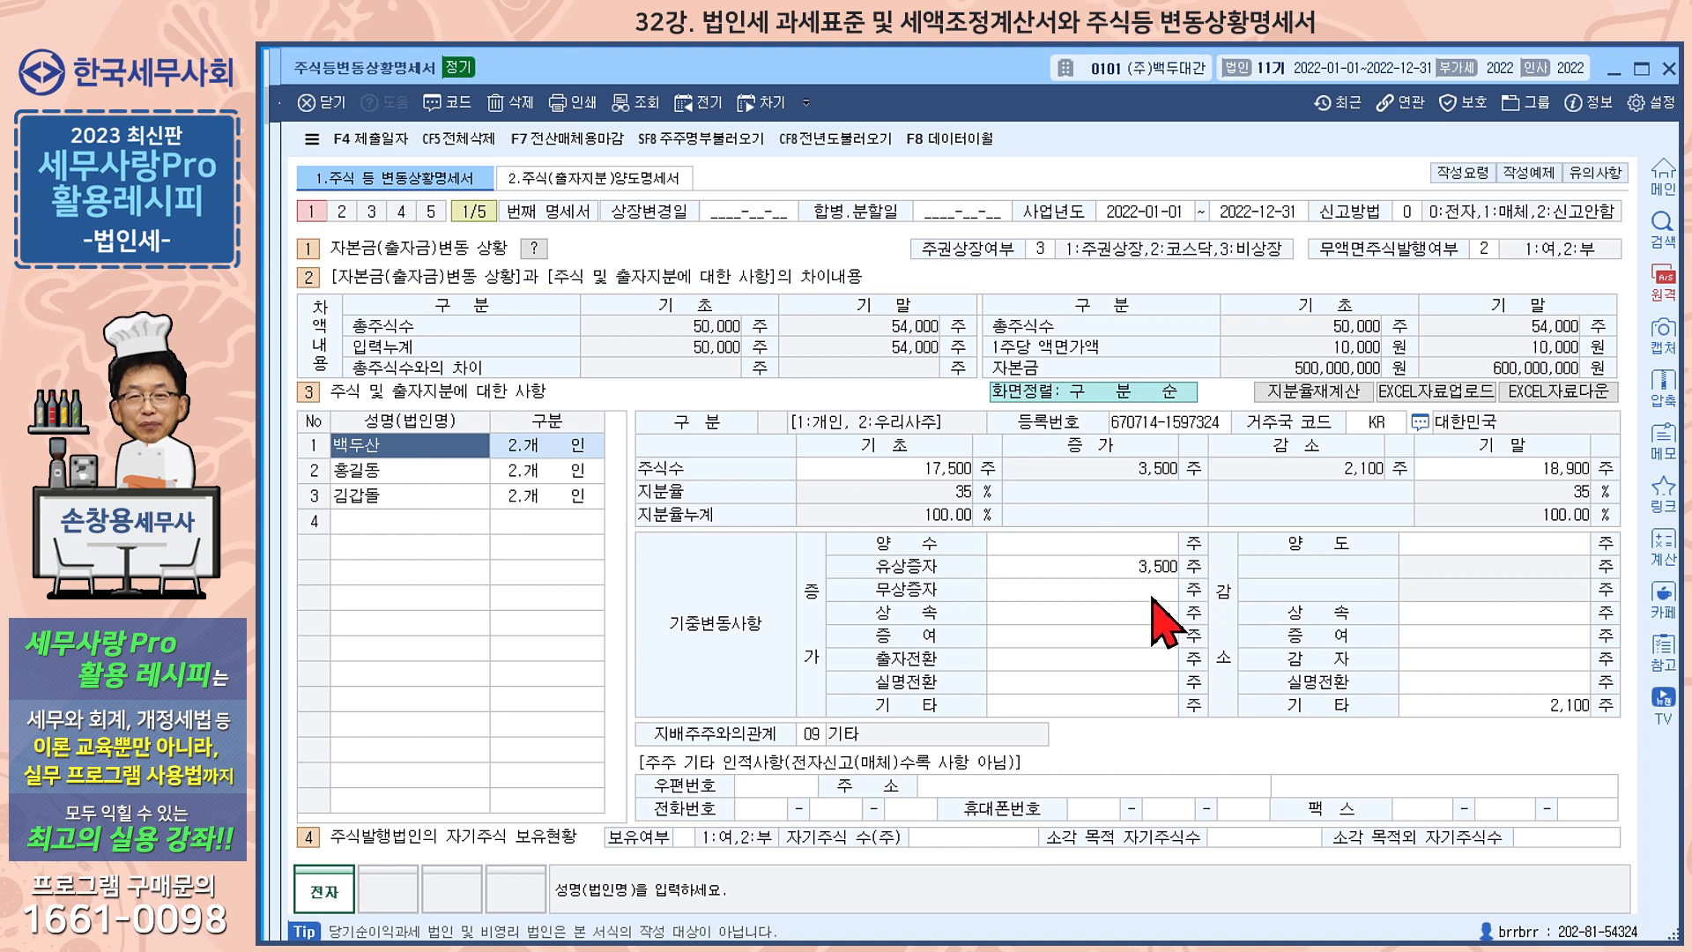
pyautogui.click(1012, 572)
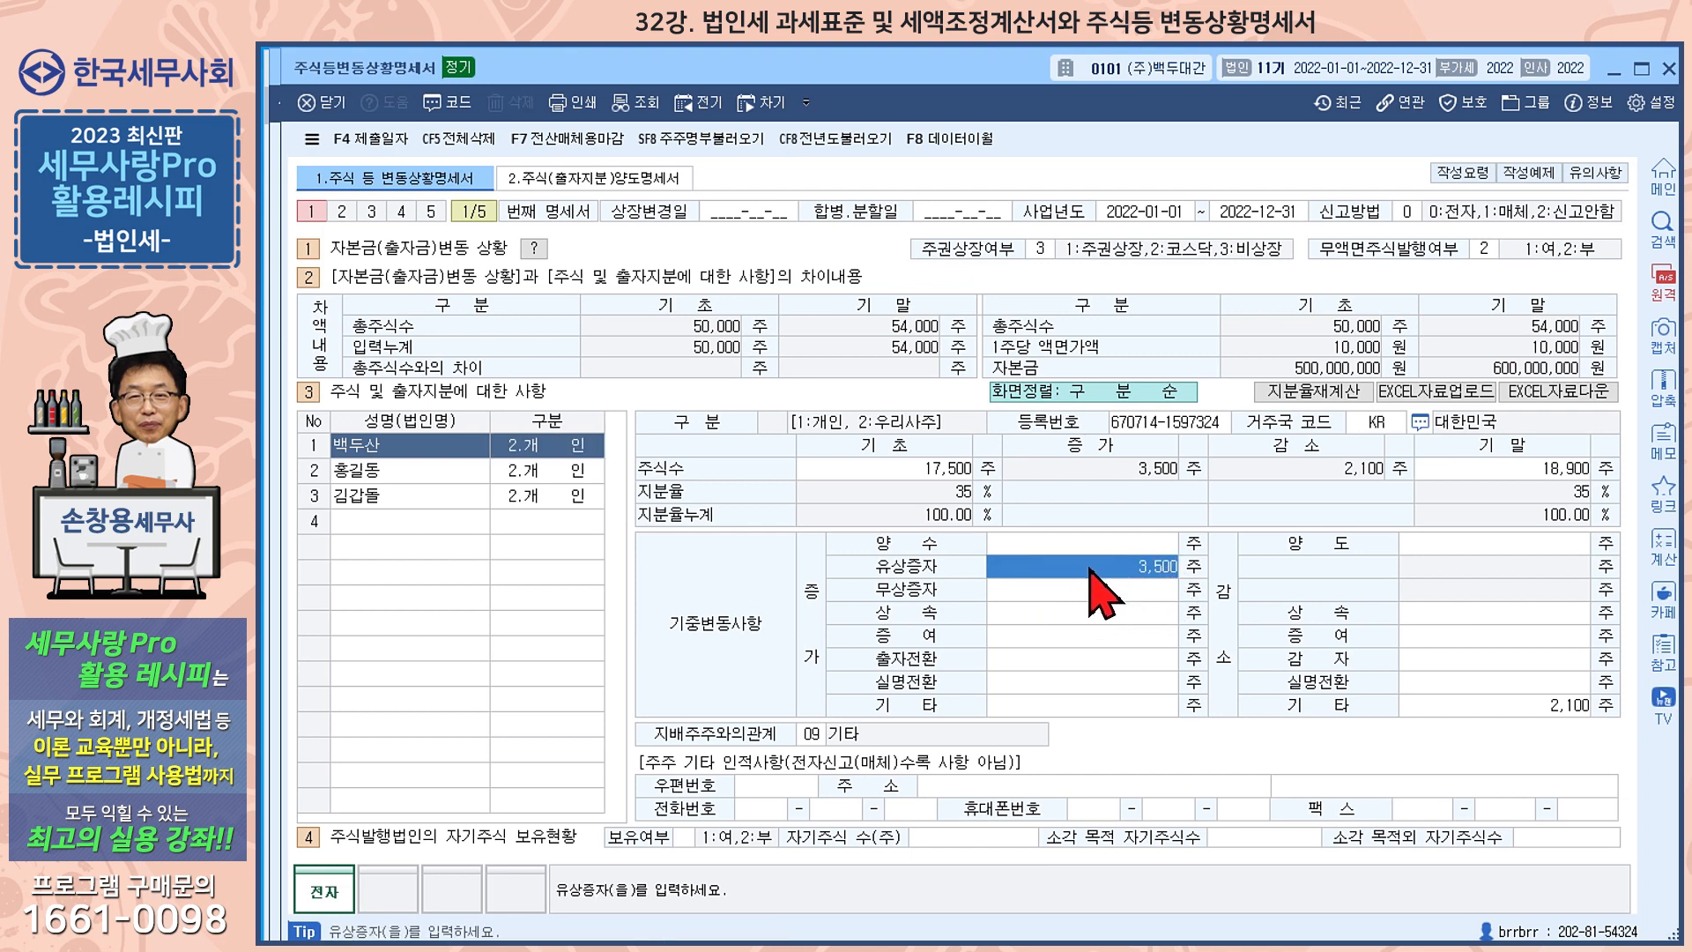
pyautogui.click(408, 476)
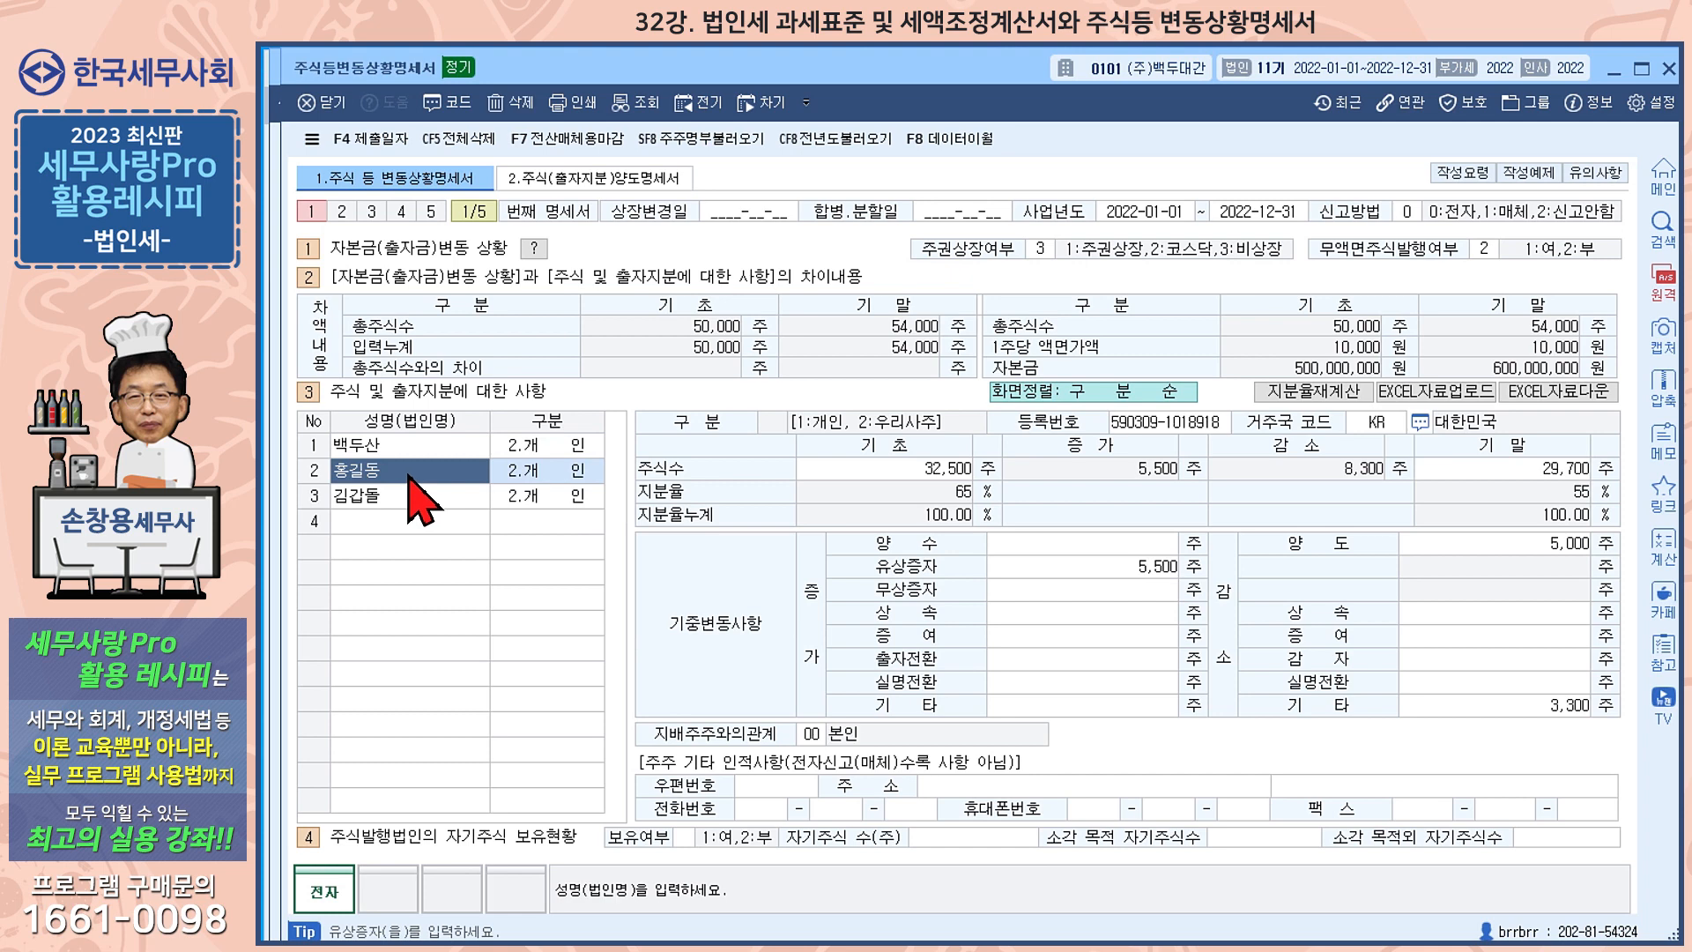
pyautogui.click(1528, 551)
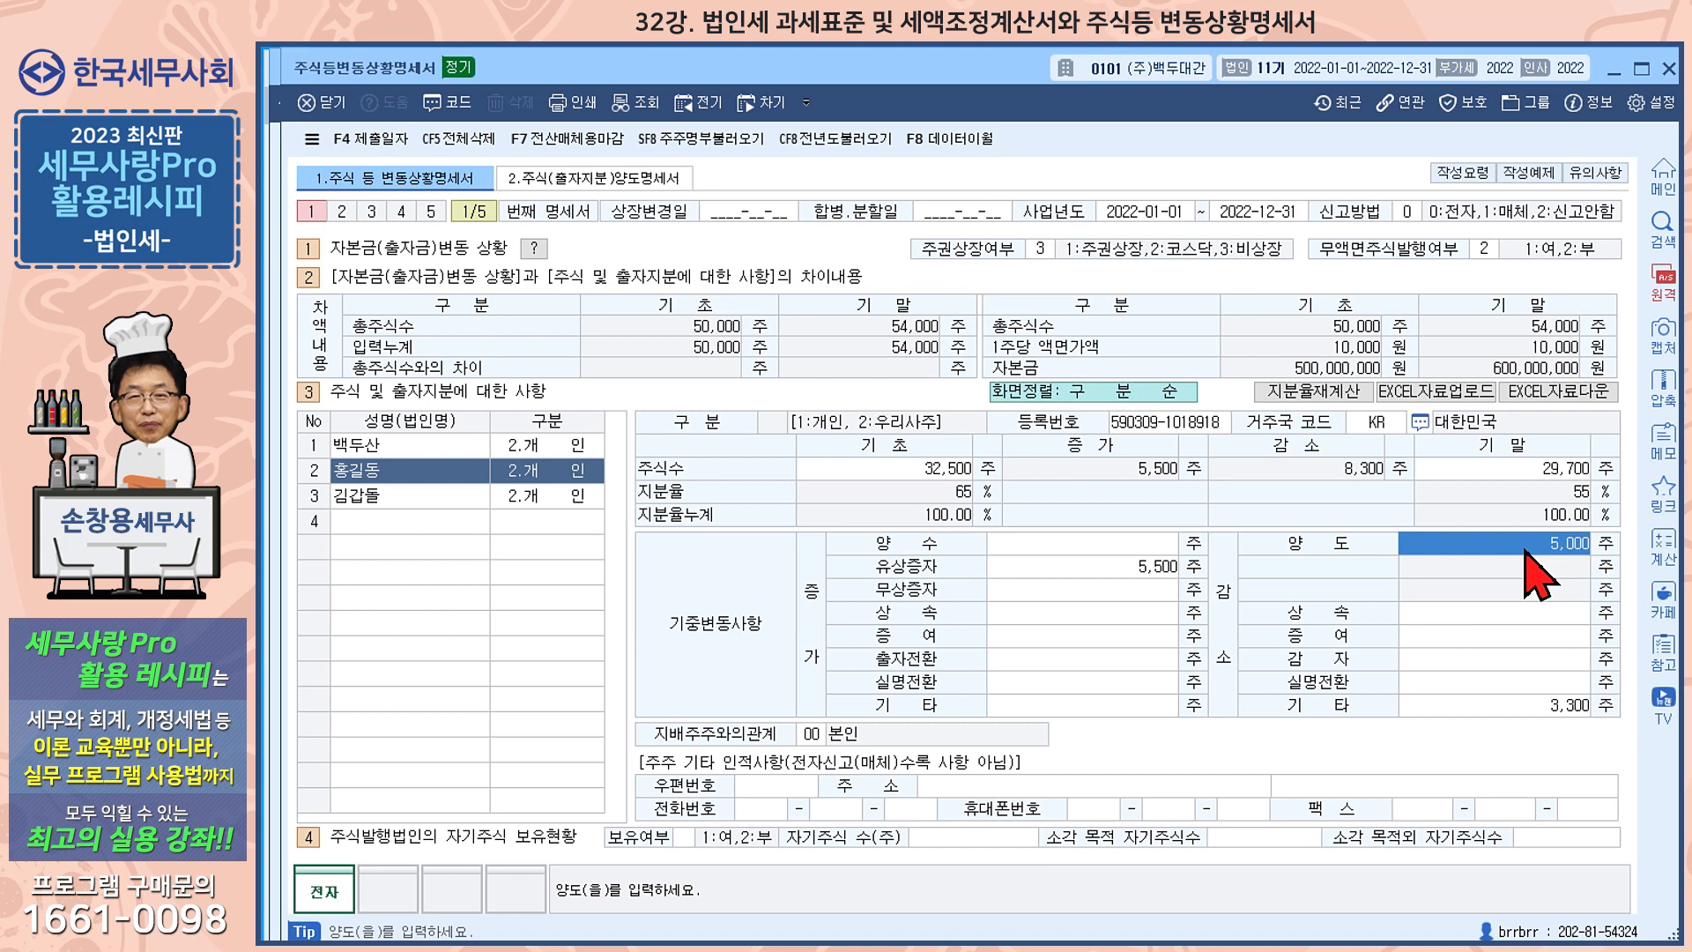
pyautogui.click(1096, 572)
pyautogui.click(421, 495)
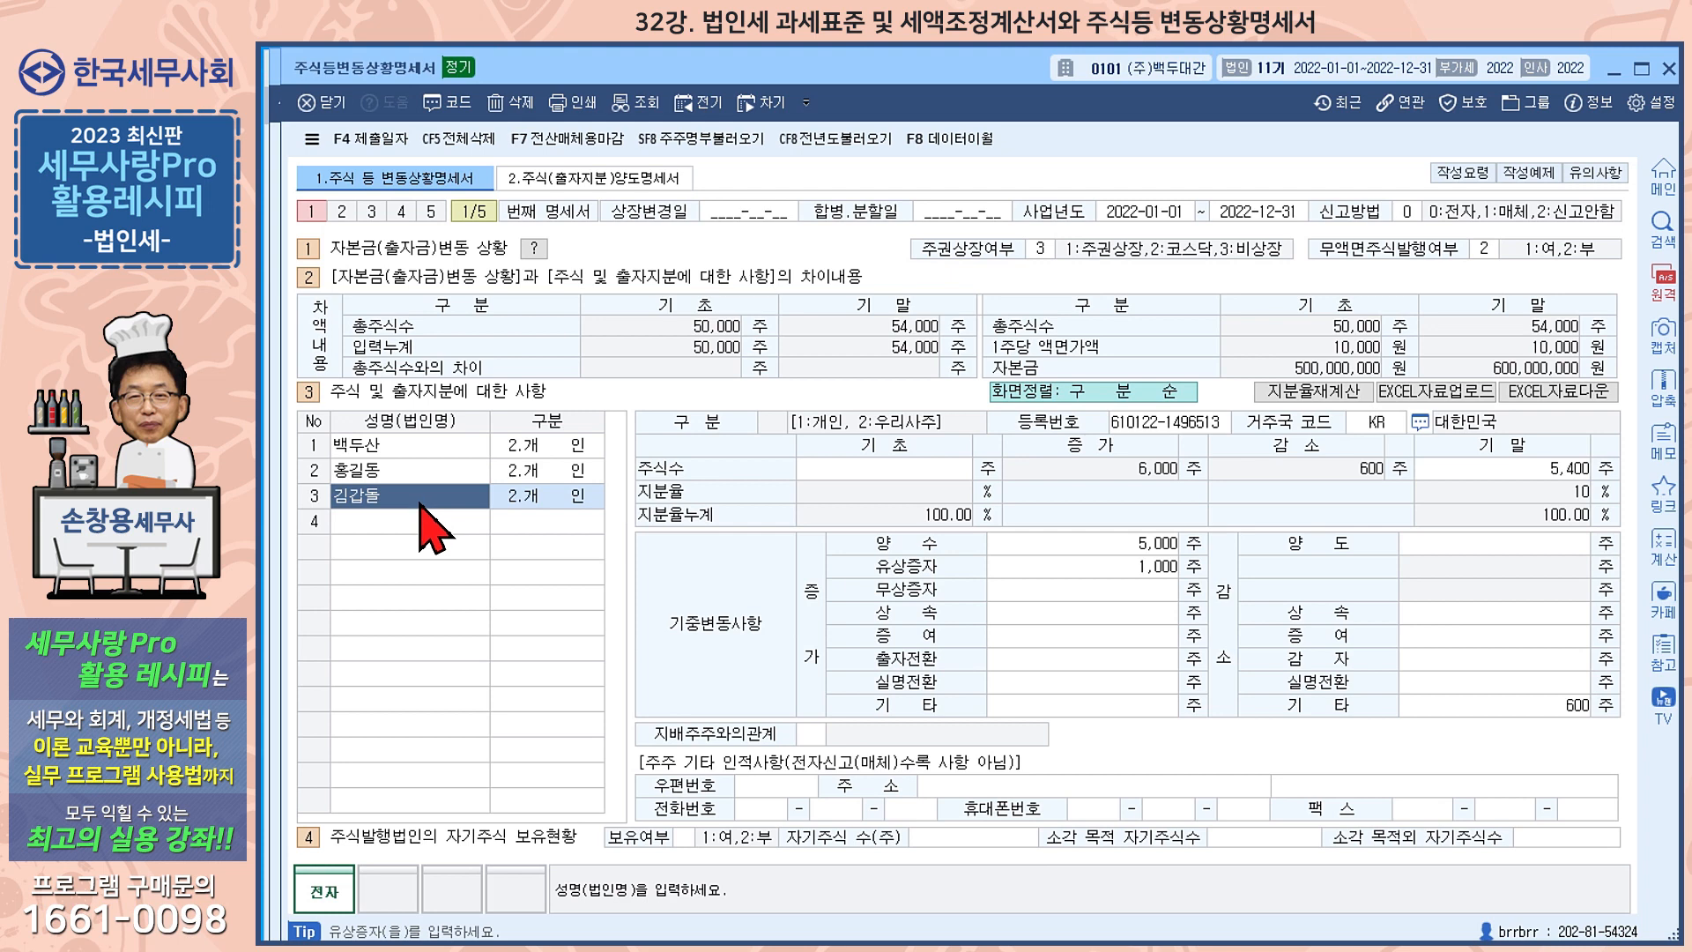
pyautogui.click(1145, 547)
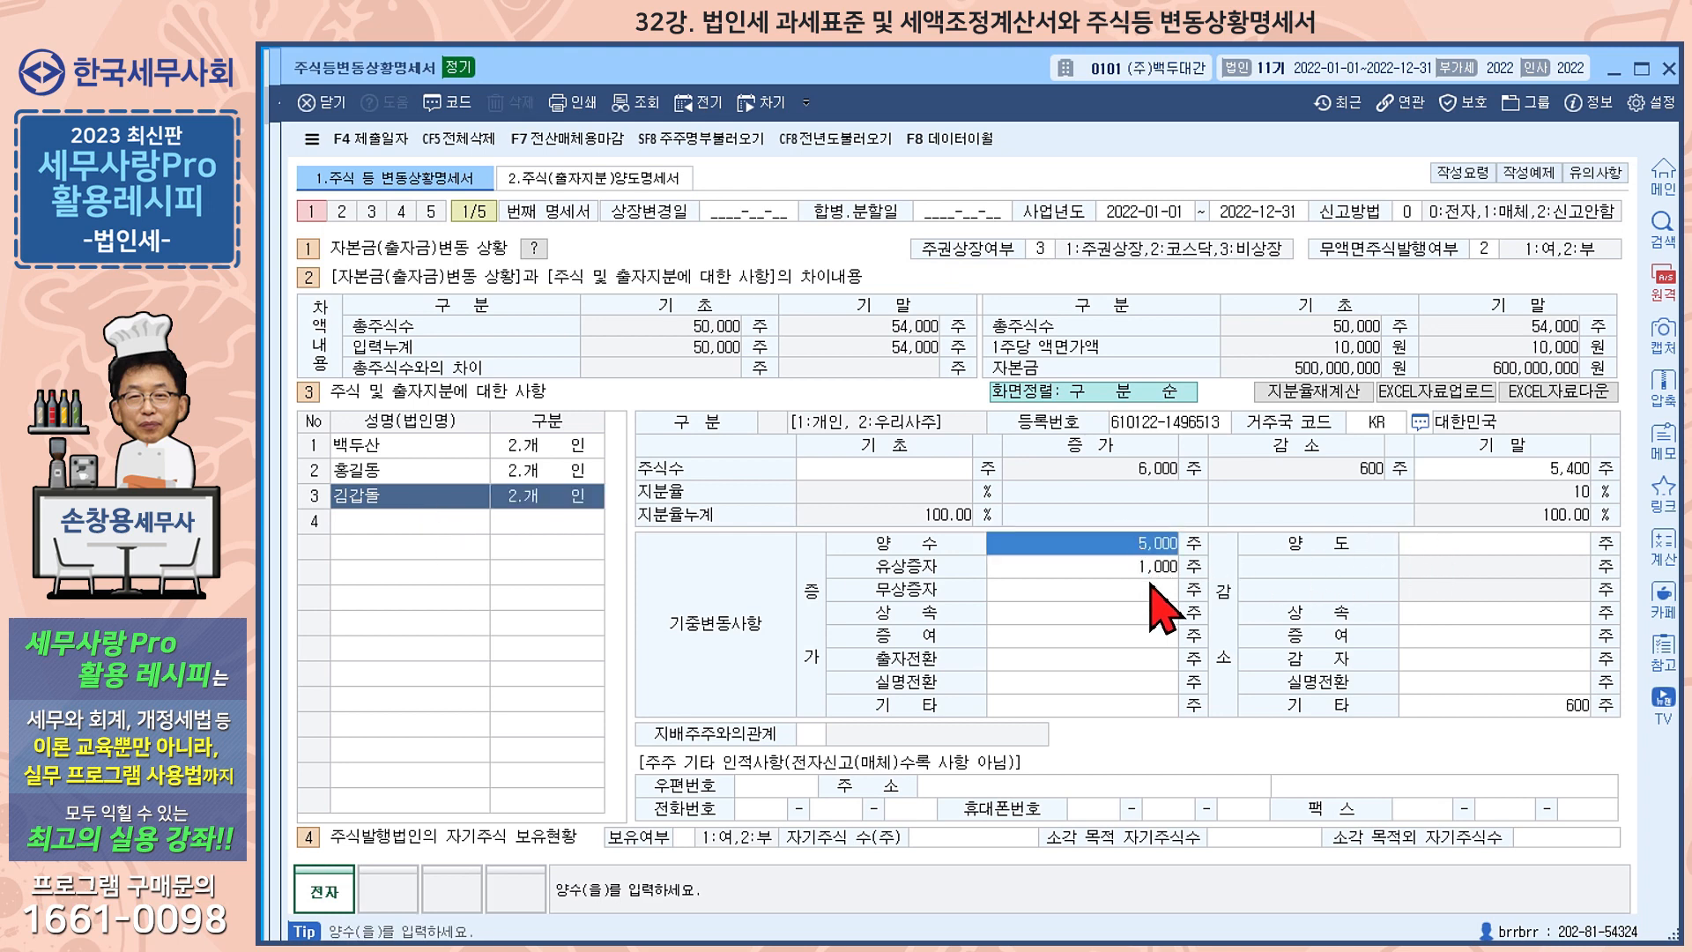
pyautogui.click(1151, 566)
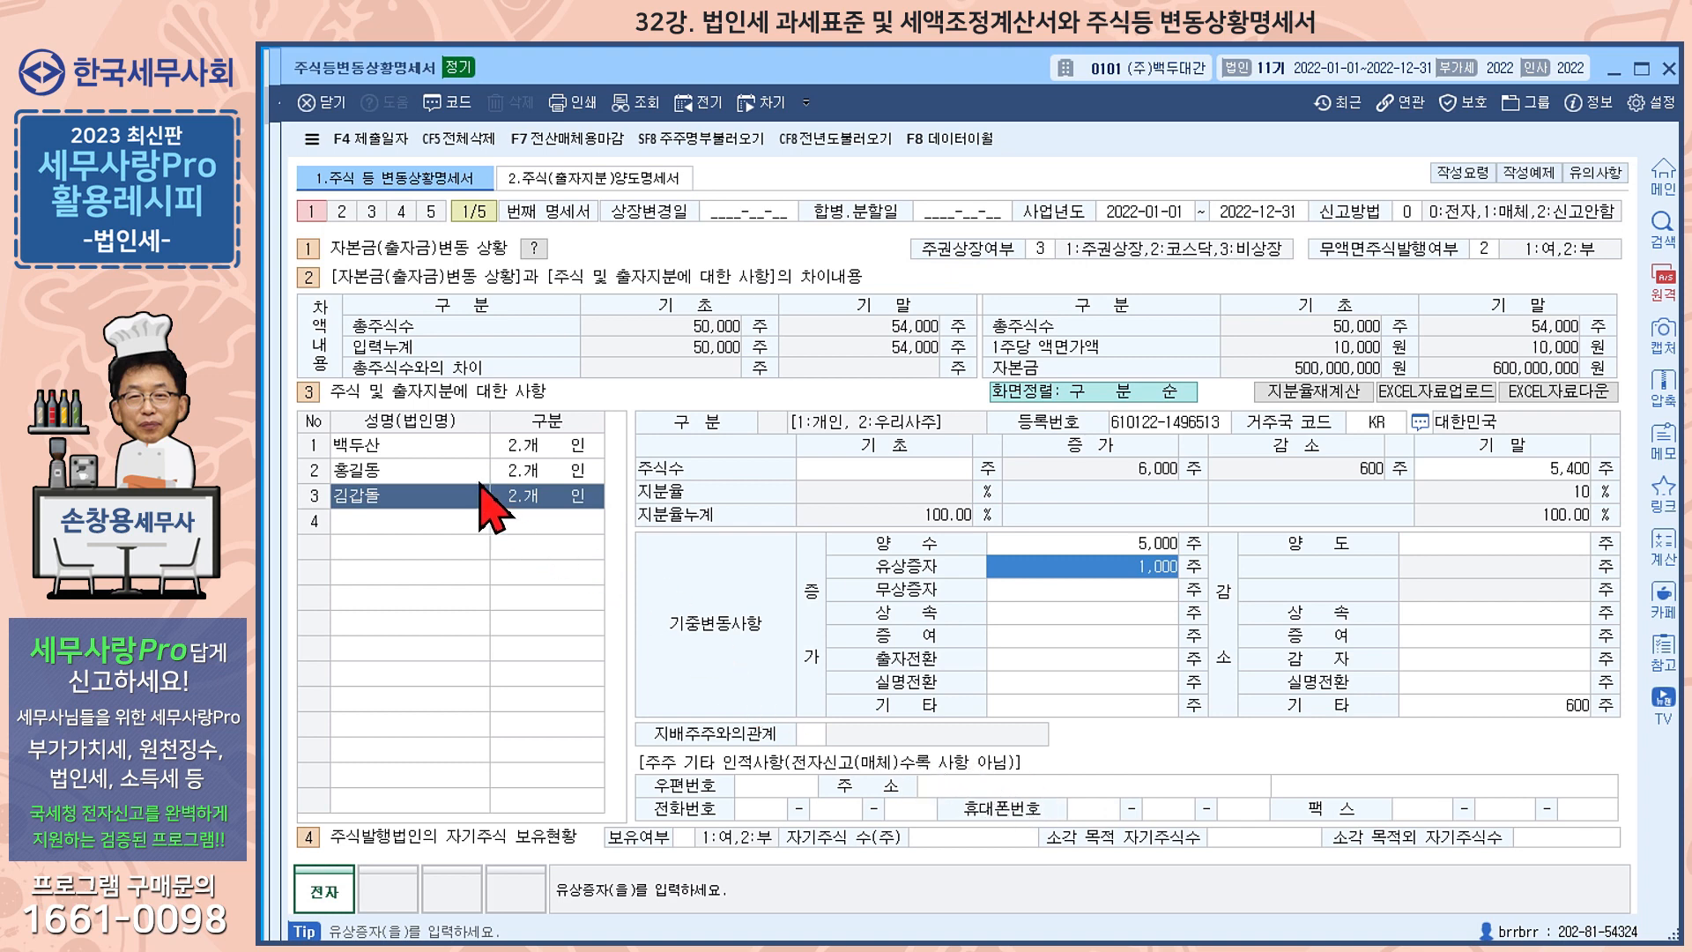
# Compare the 지배주주와의관계 codes across the three shareholders, along with the code options offered for this field
pyautogui.click(408, 445)
pyautogui.click(397, 471)
pyautogui.click(389, 496)
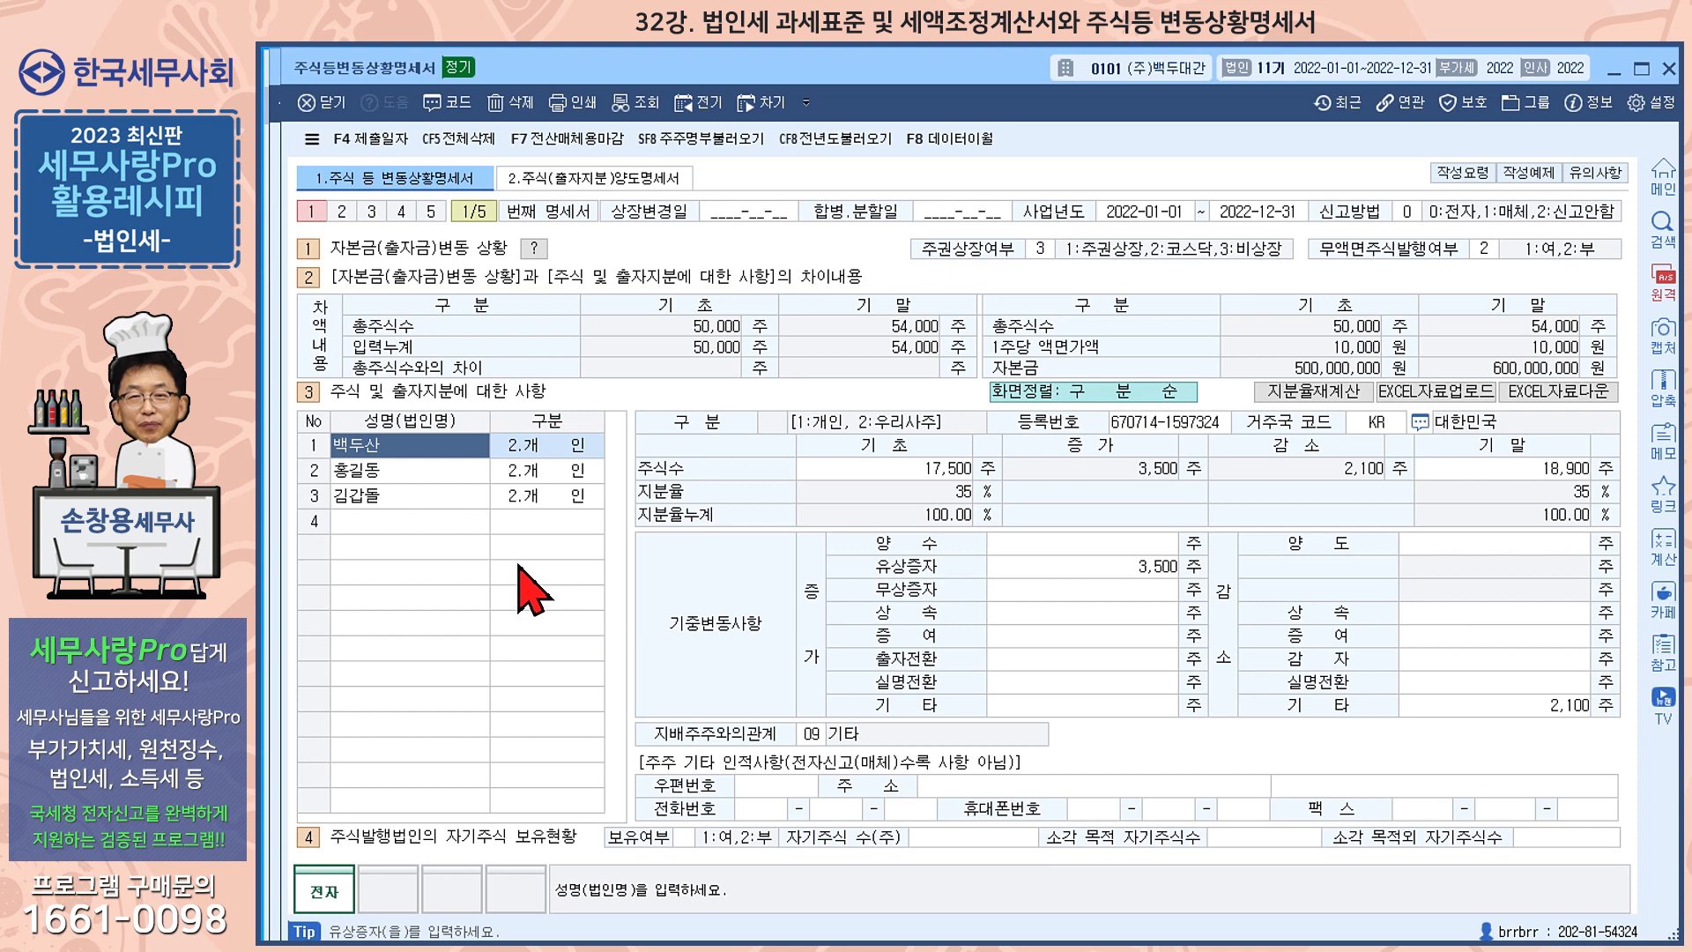
pyautogui.click(425, 496)
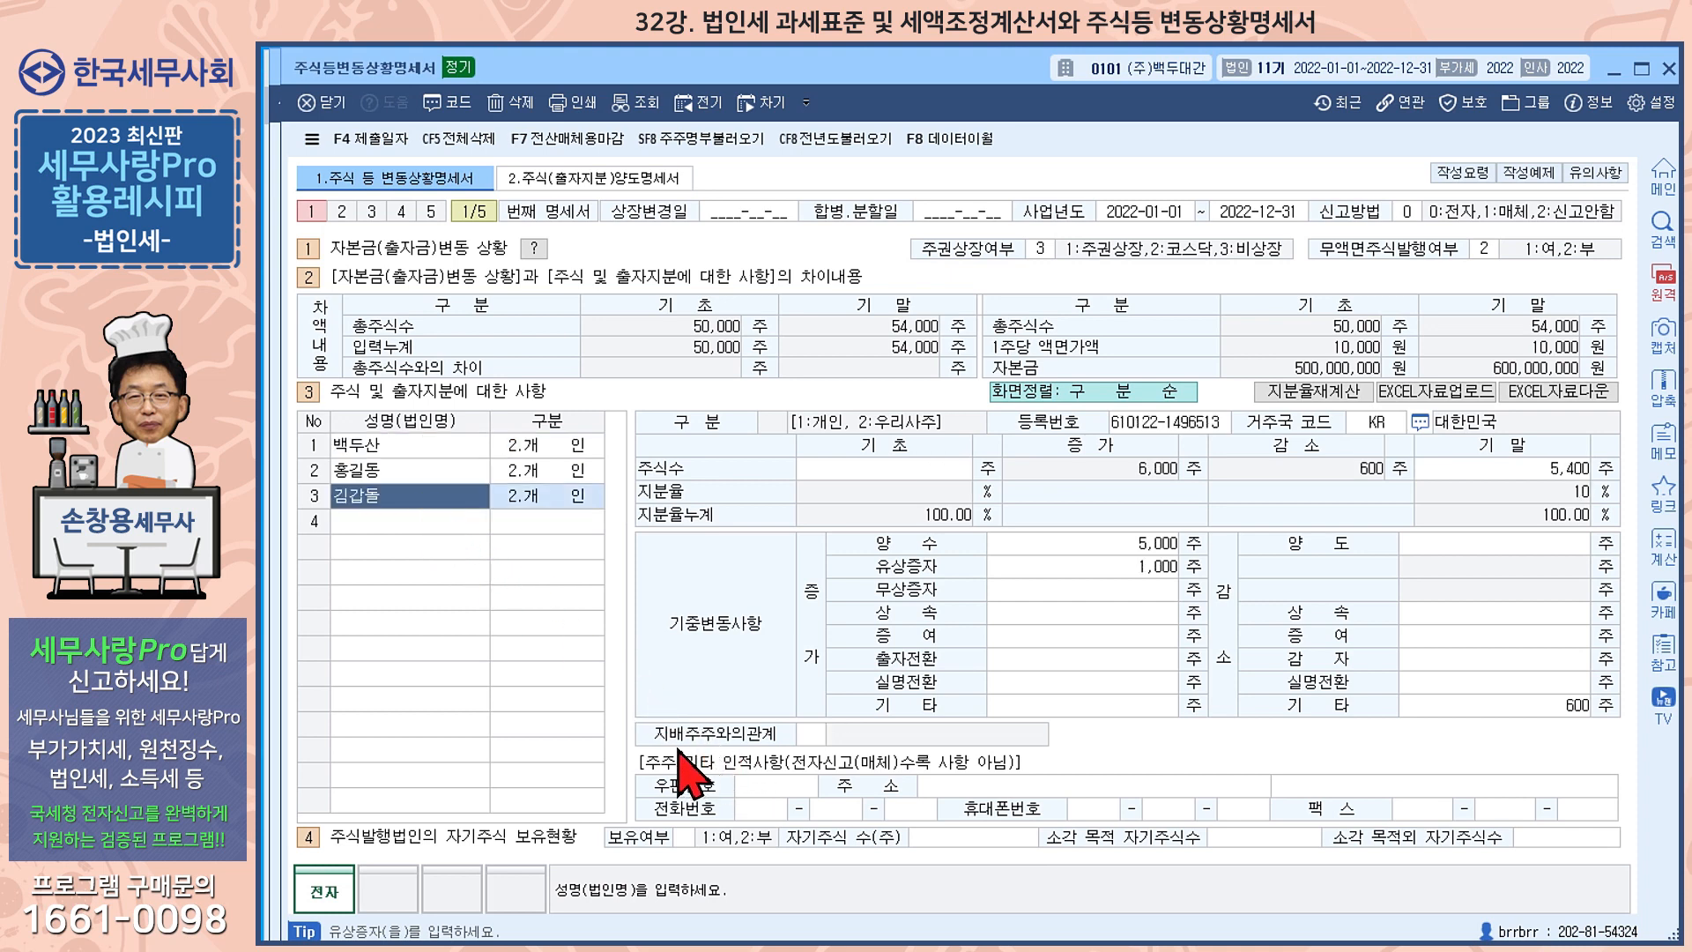
pyautogui.click(807, 735)
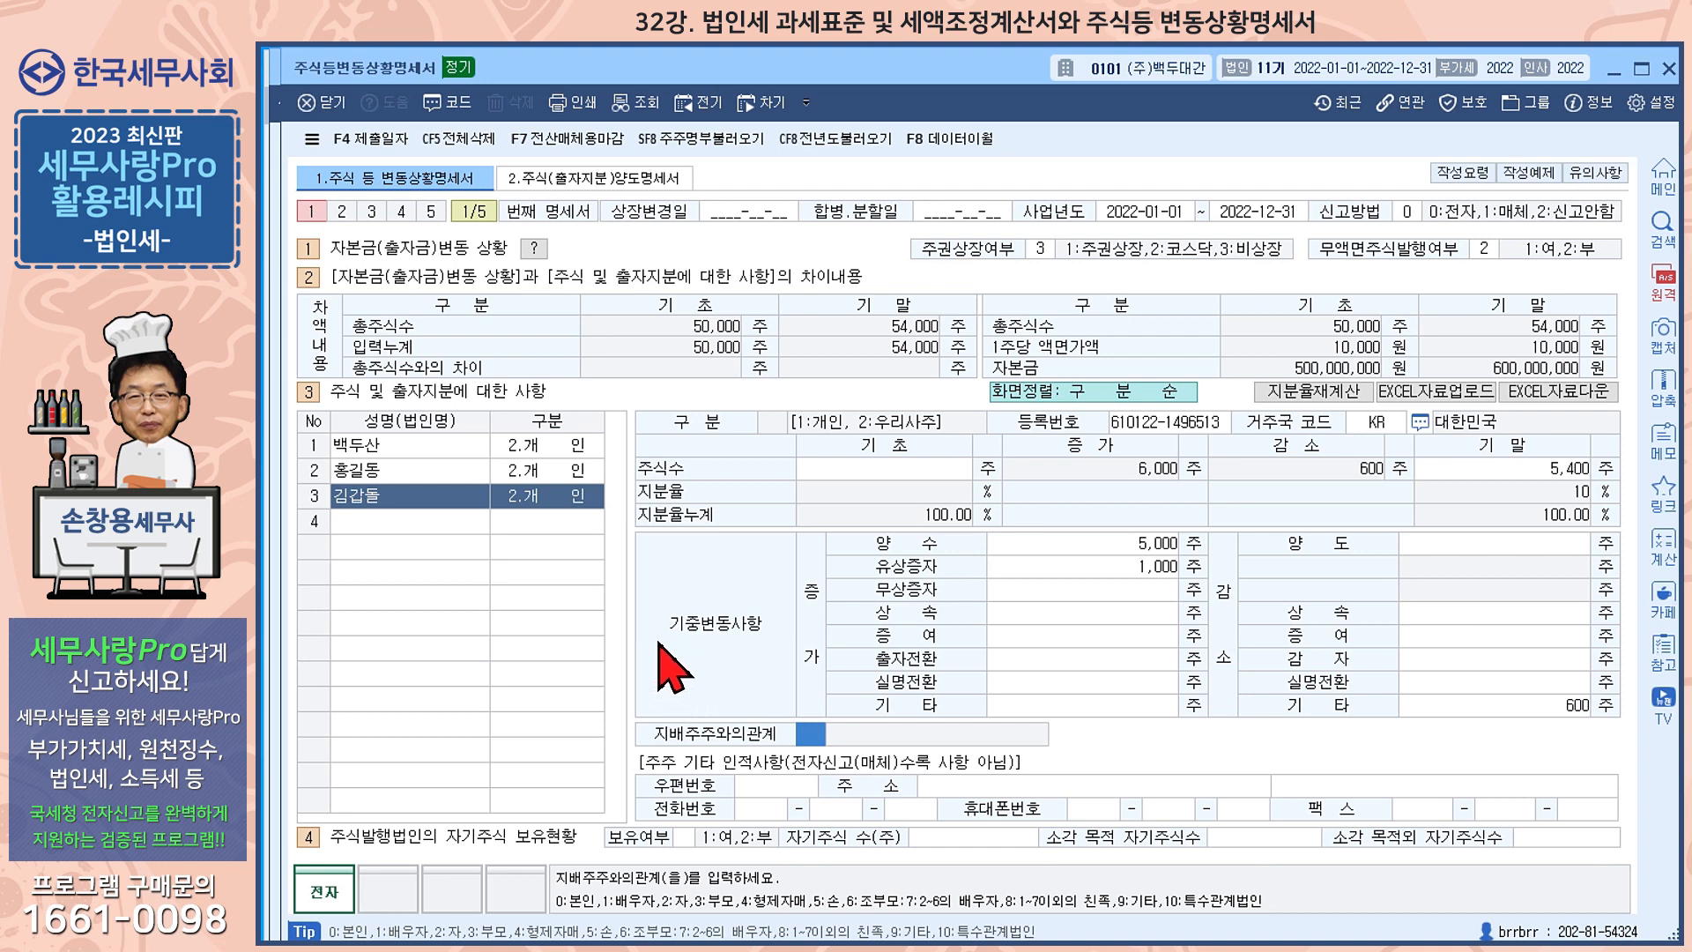
pyautogui.click(424, 475)
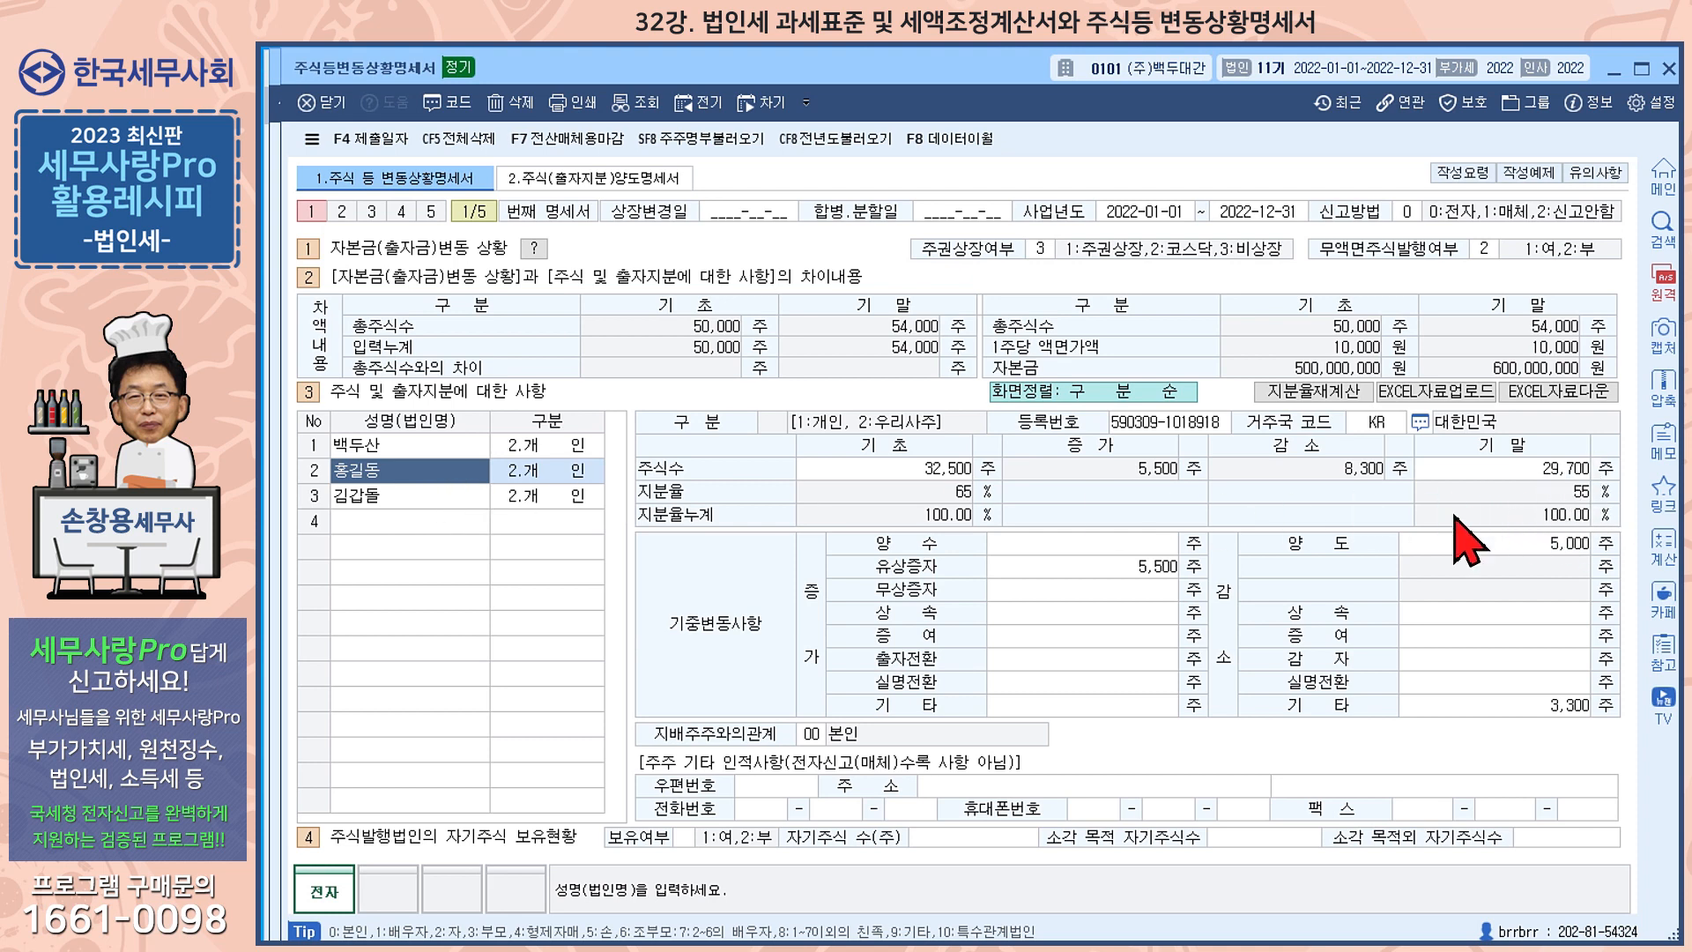
pyautogui.click(454, 446)
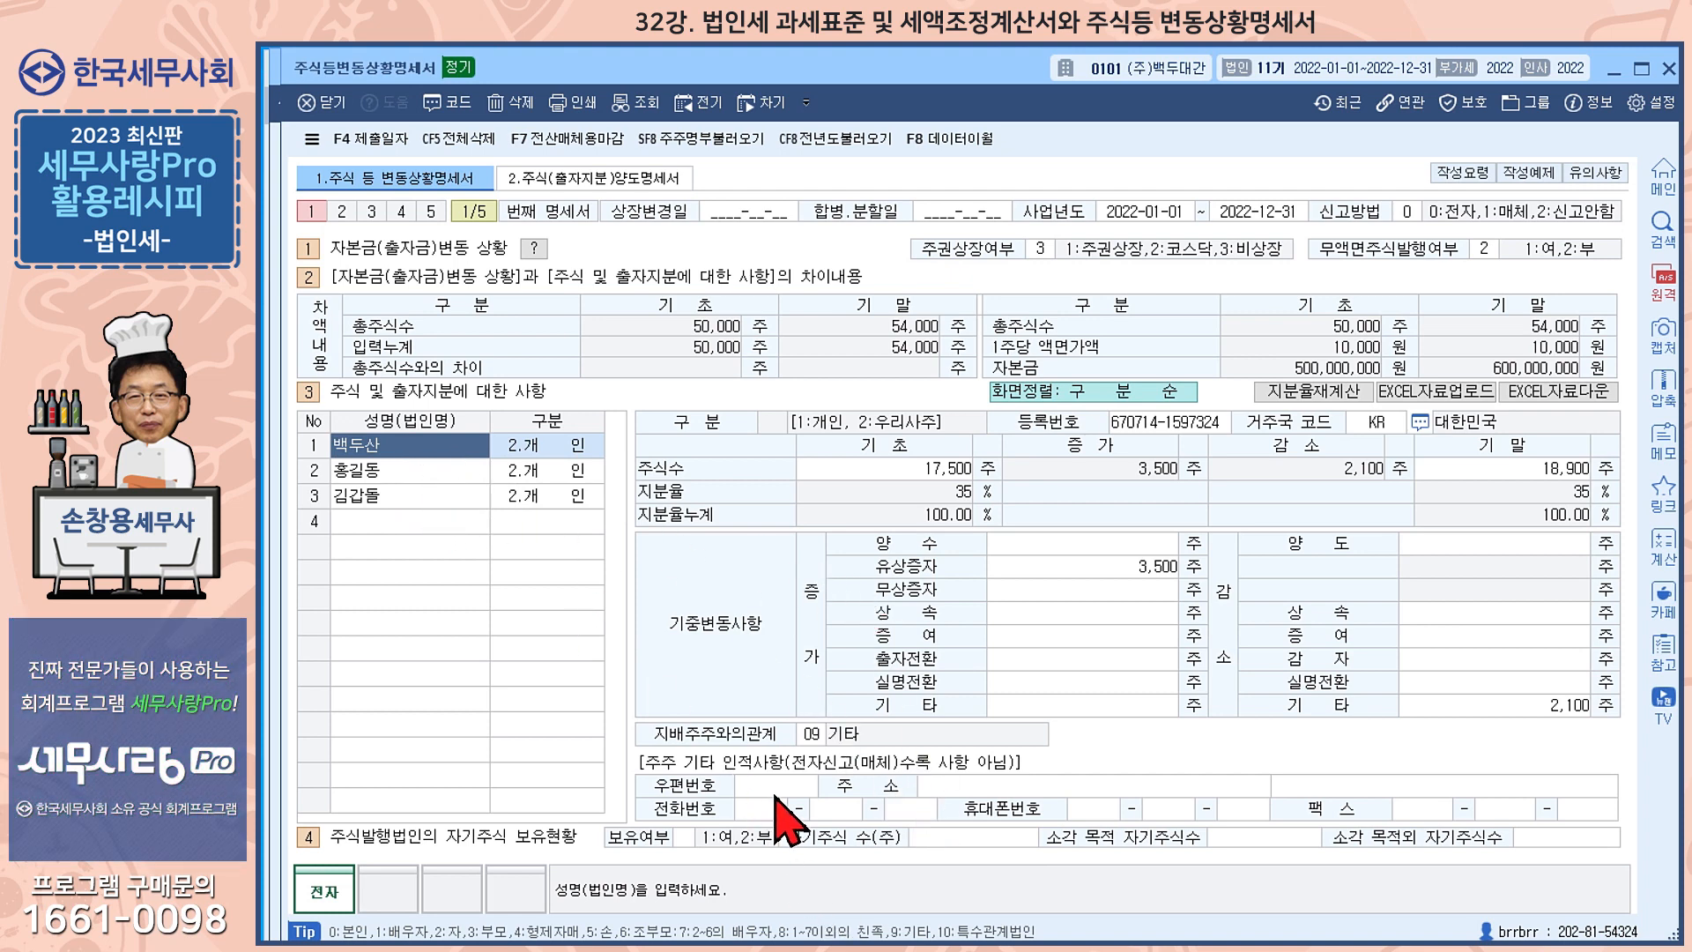
pyautogui.click(811, 735)
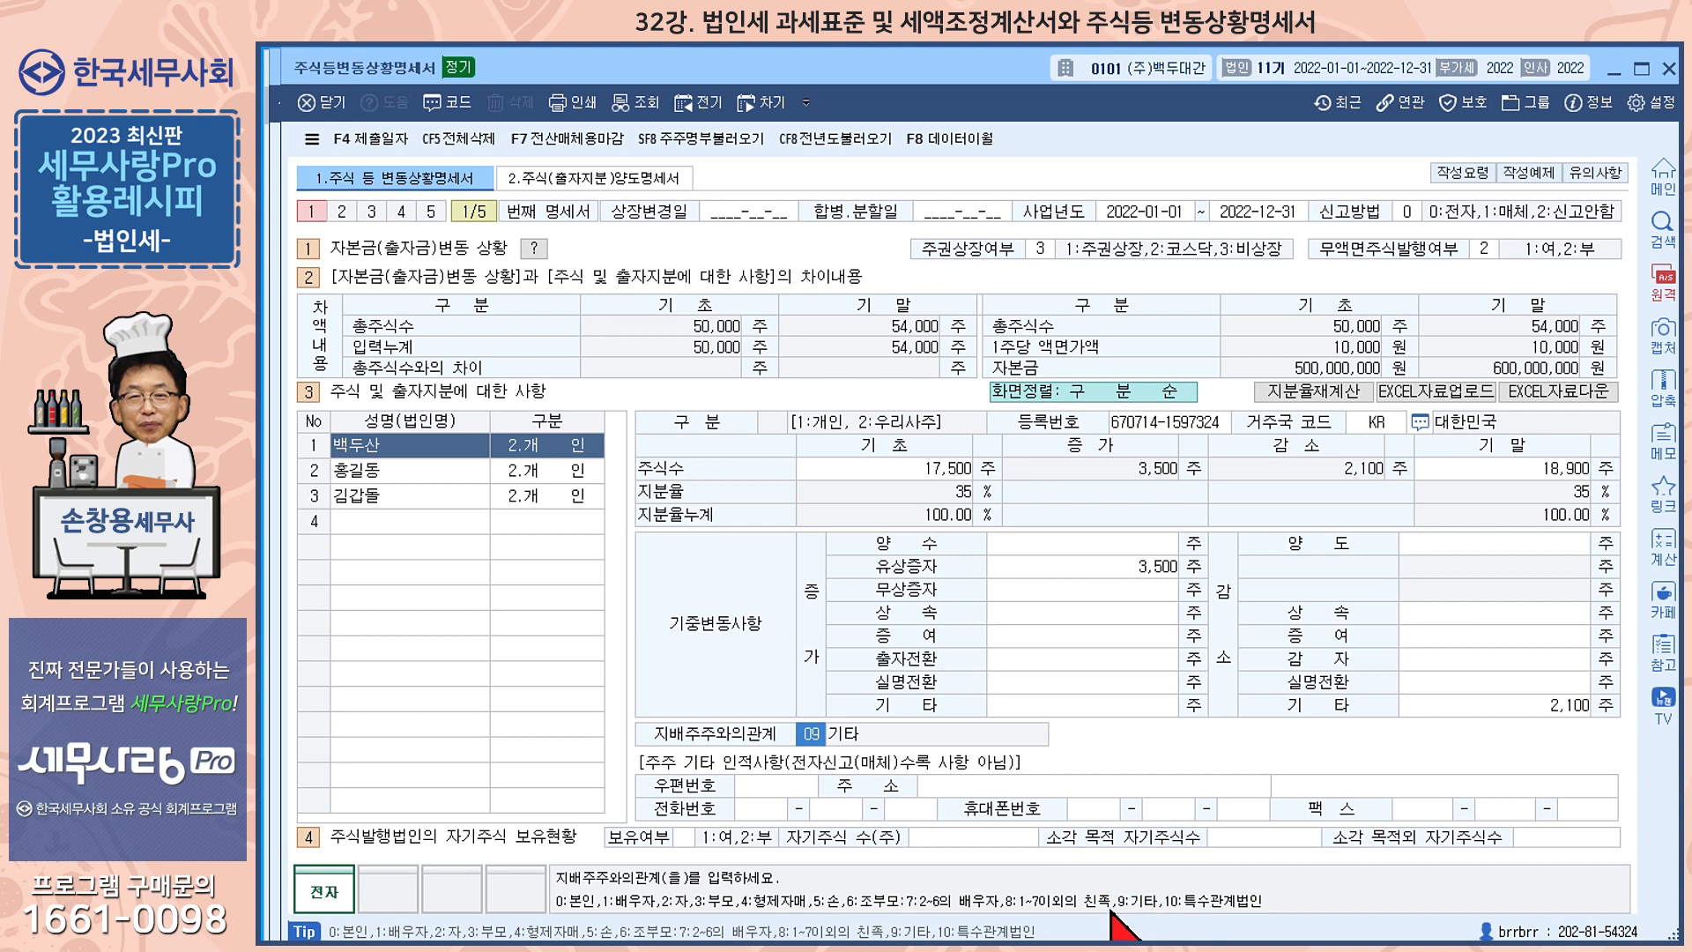
# Set the third shareholder's 지배주주와의관계 to 09 기타
pyautogui.click(410, 496)
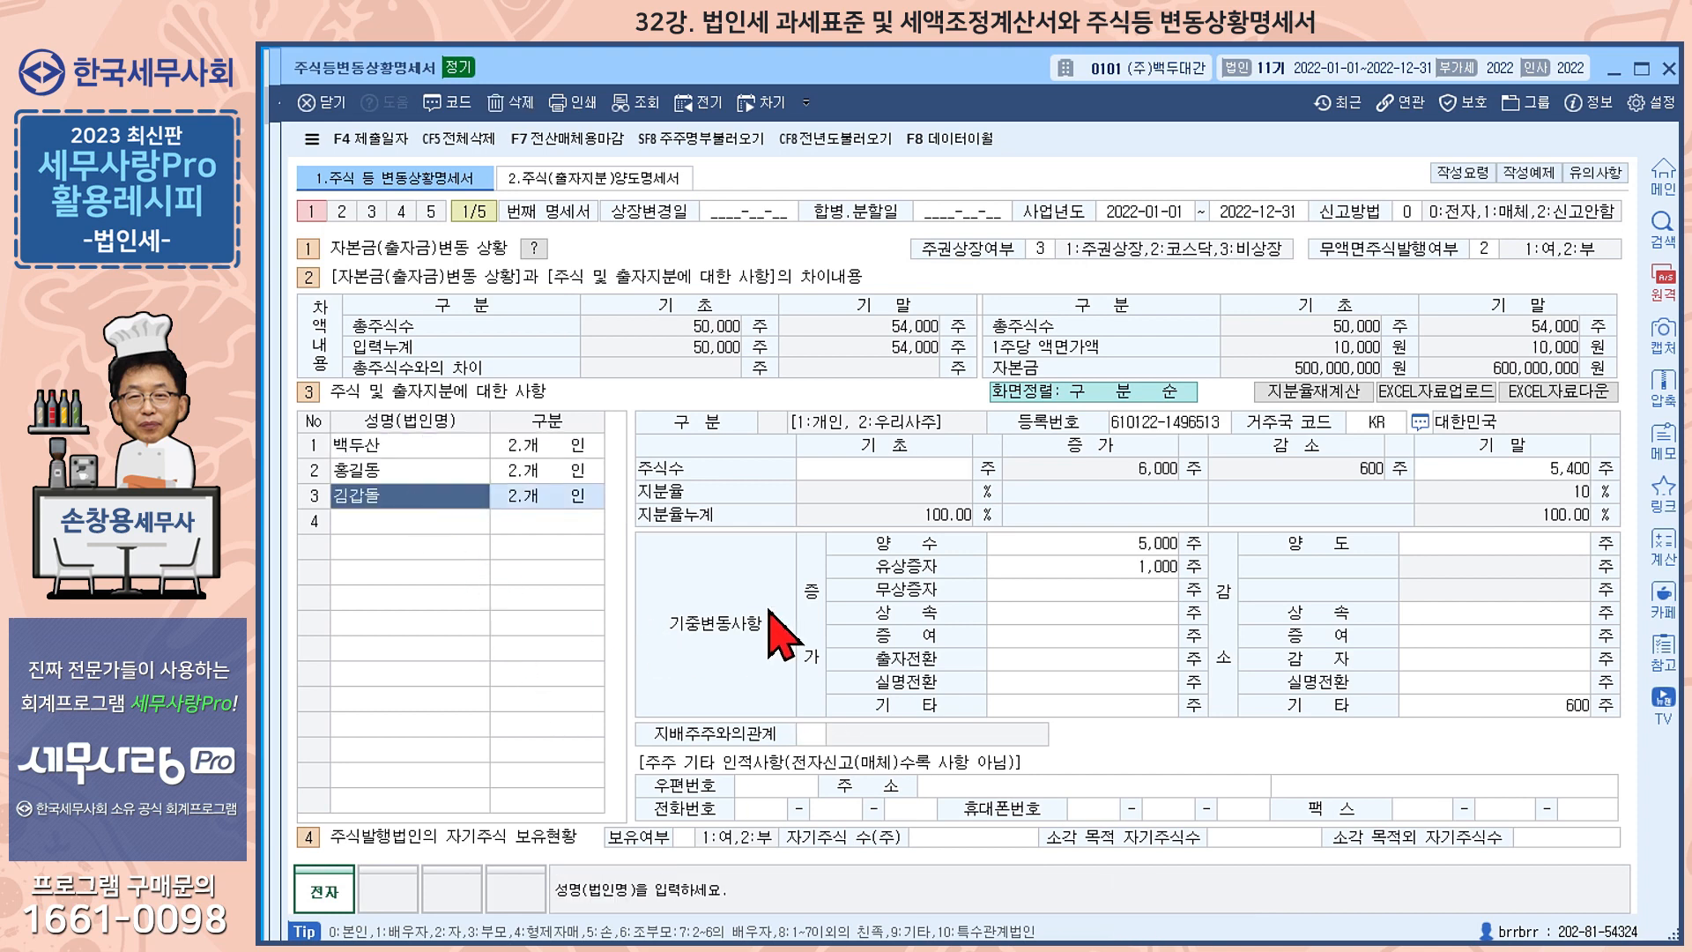
pyautogui.click(806, 736)
pyautogui.write('0')
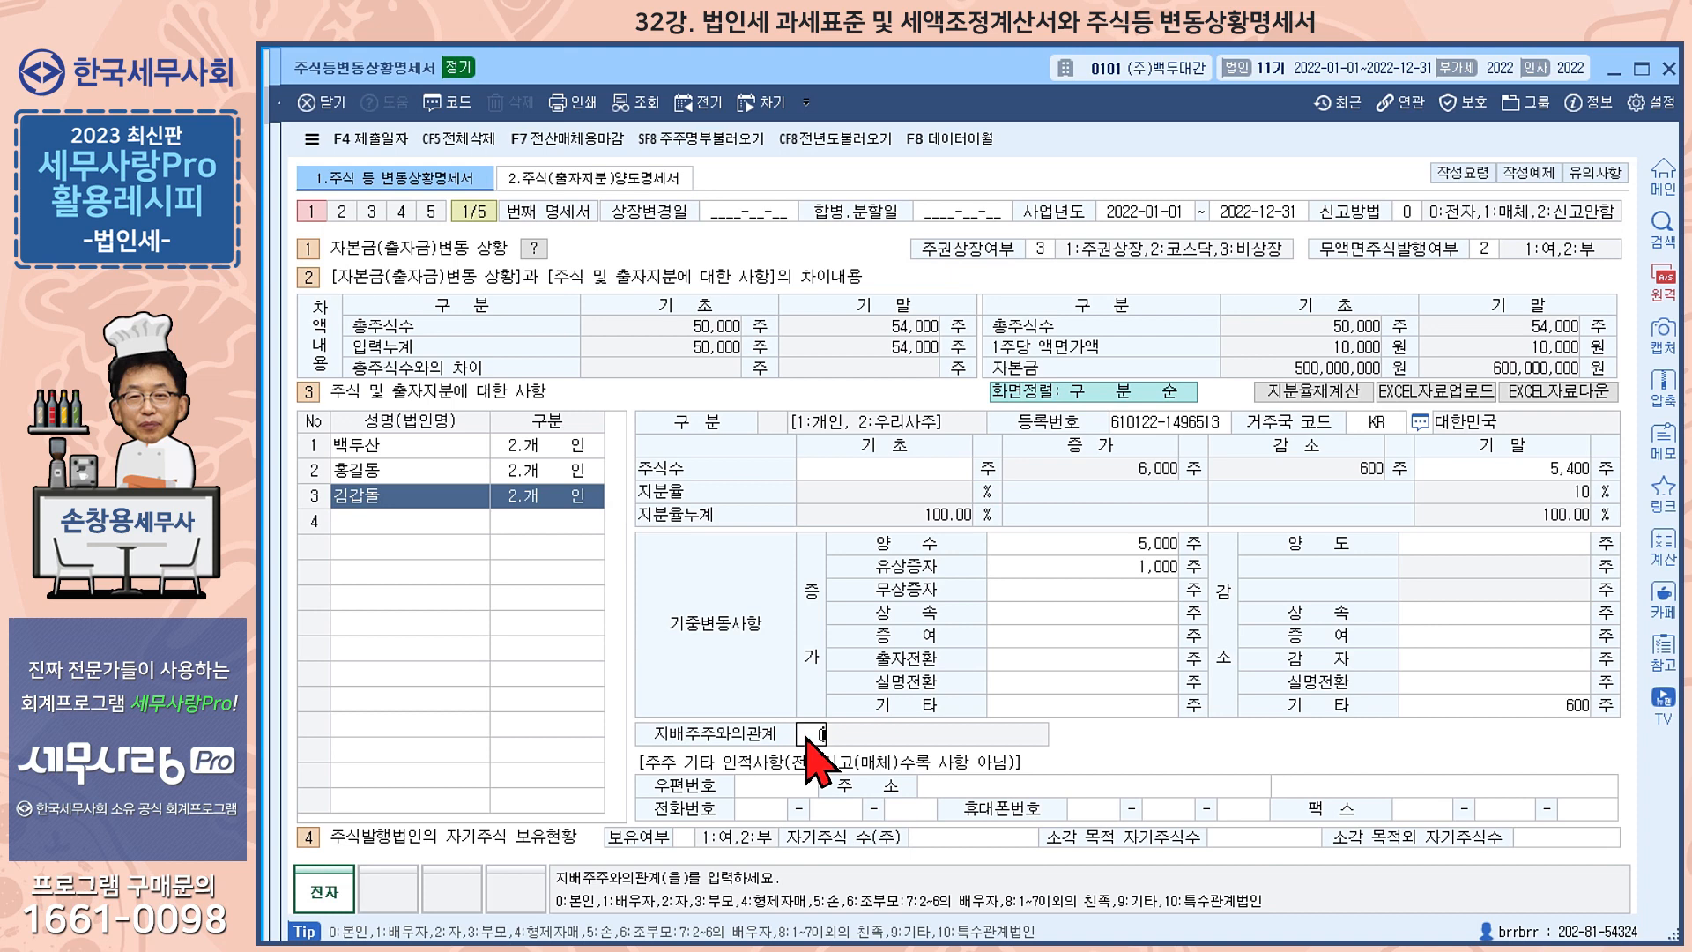
pyautogui.write('9')
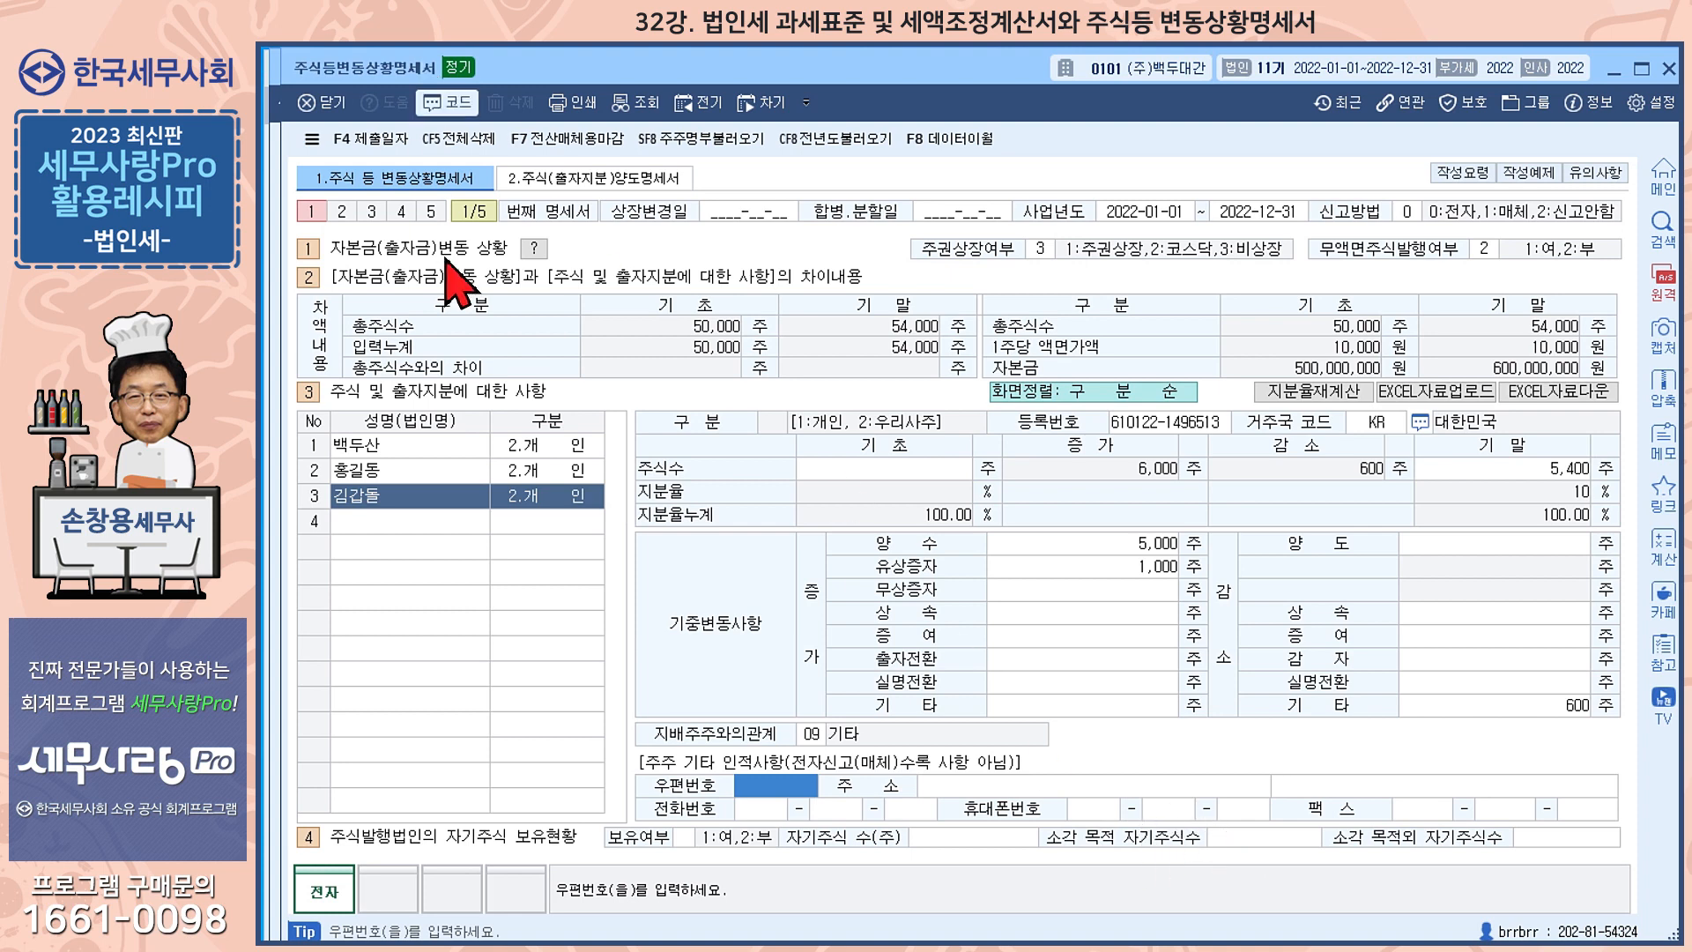
# Review the share transfer and acquisition dates in 주식(출자지분)양도명세서, and return to 주식 등 변동상황명세서
pyautogui.click(607, 180)
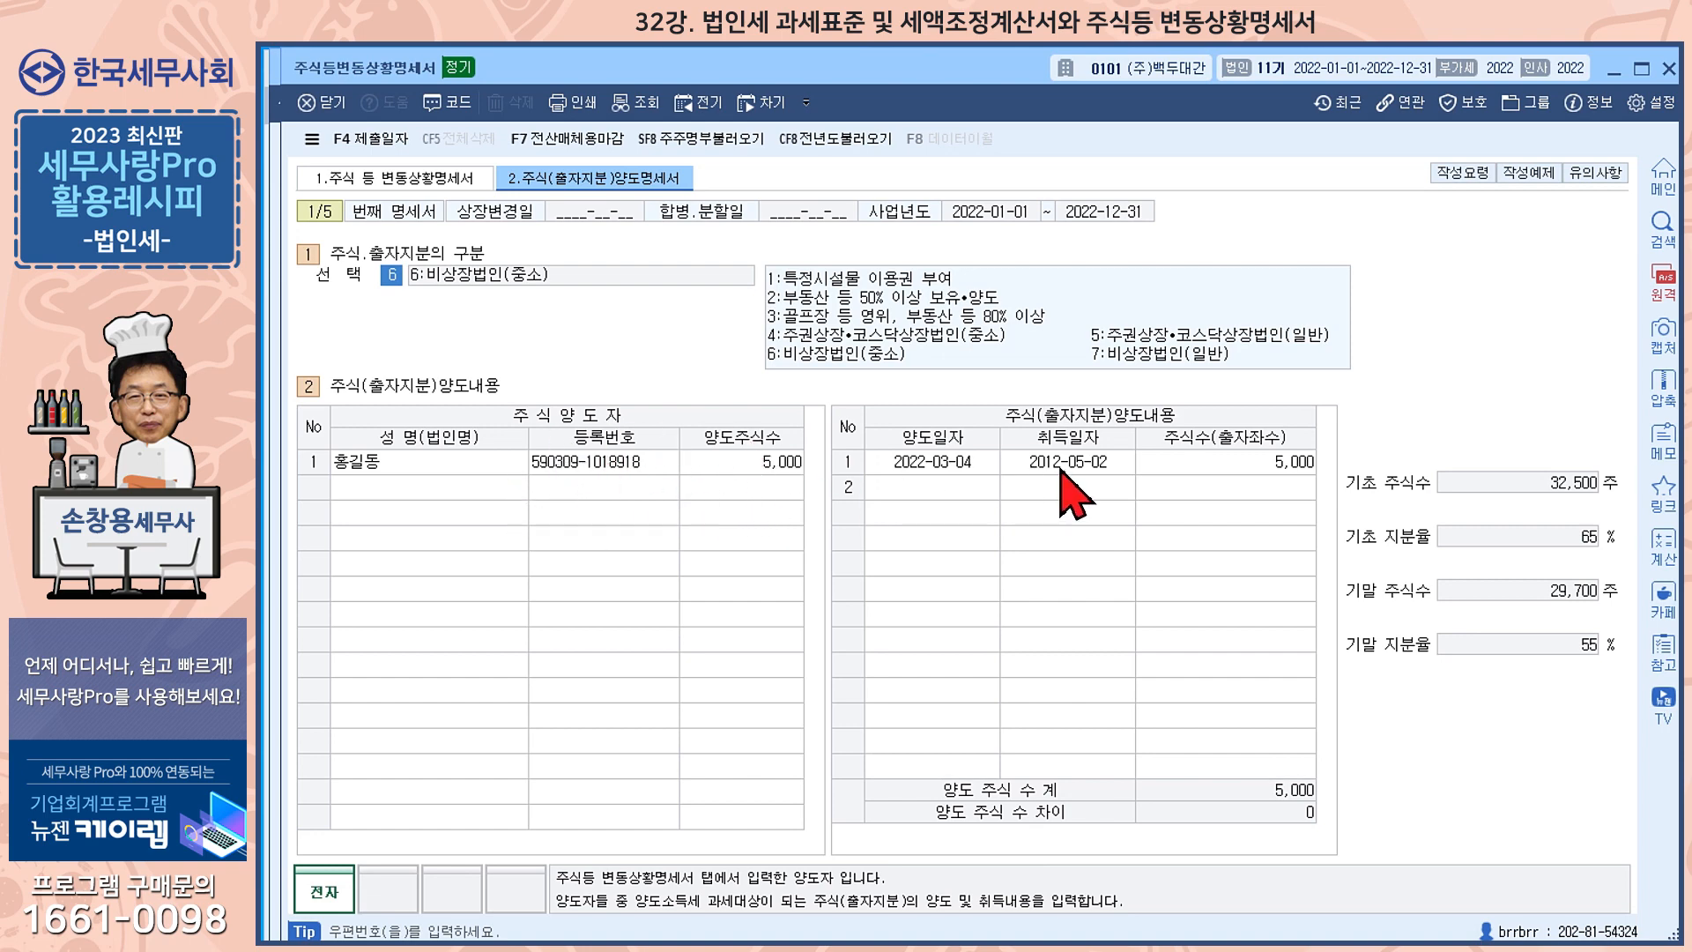
pyautogui.click(954, 469)
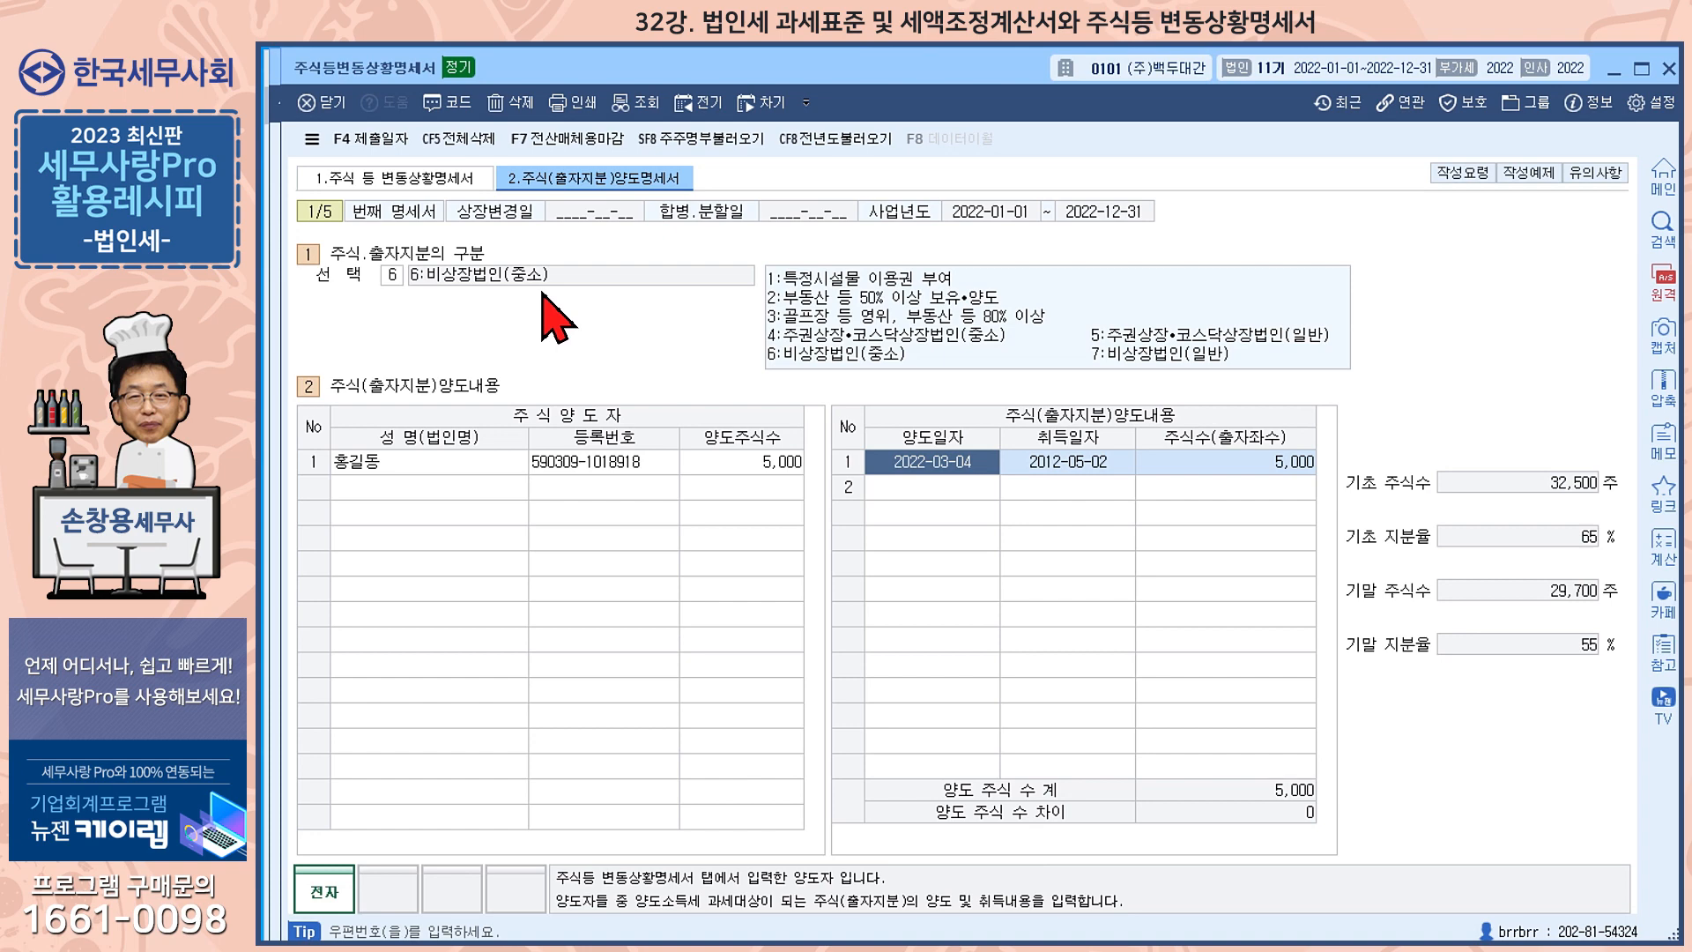
pyautogui.click(431, 182)
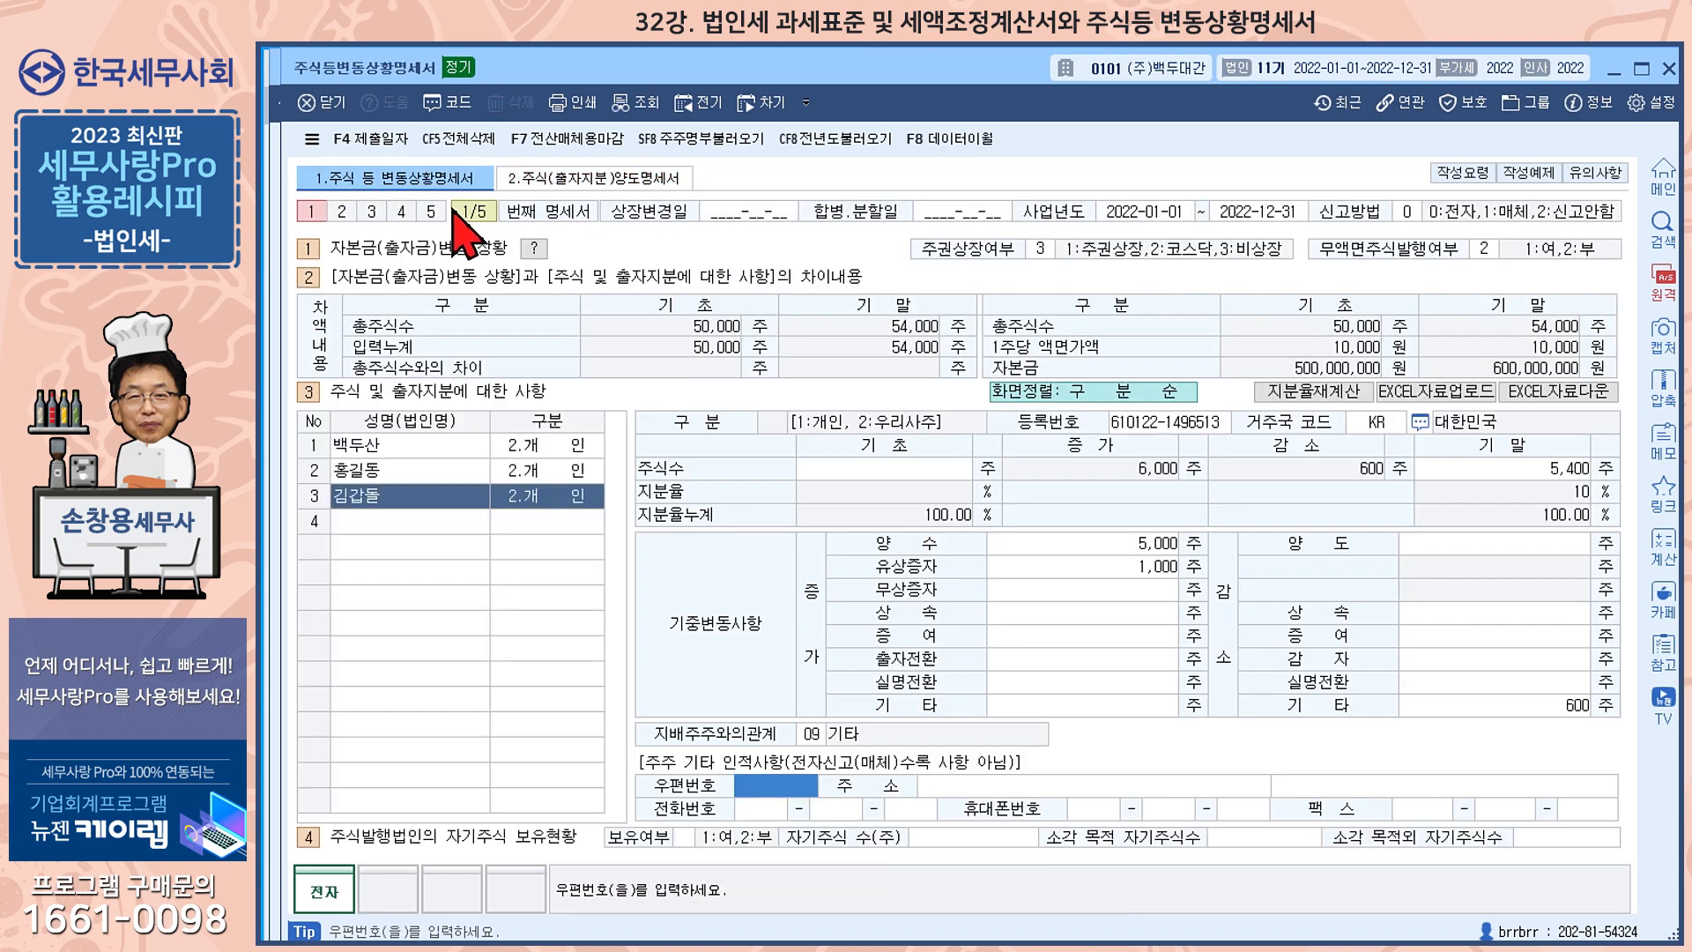
# Recheck the 이익소각 cause code in the 자본금(출자금)변동상황 details, and close the stock change statement
pyautogui.click(534, 248)
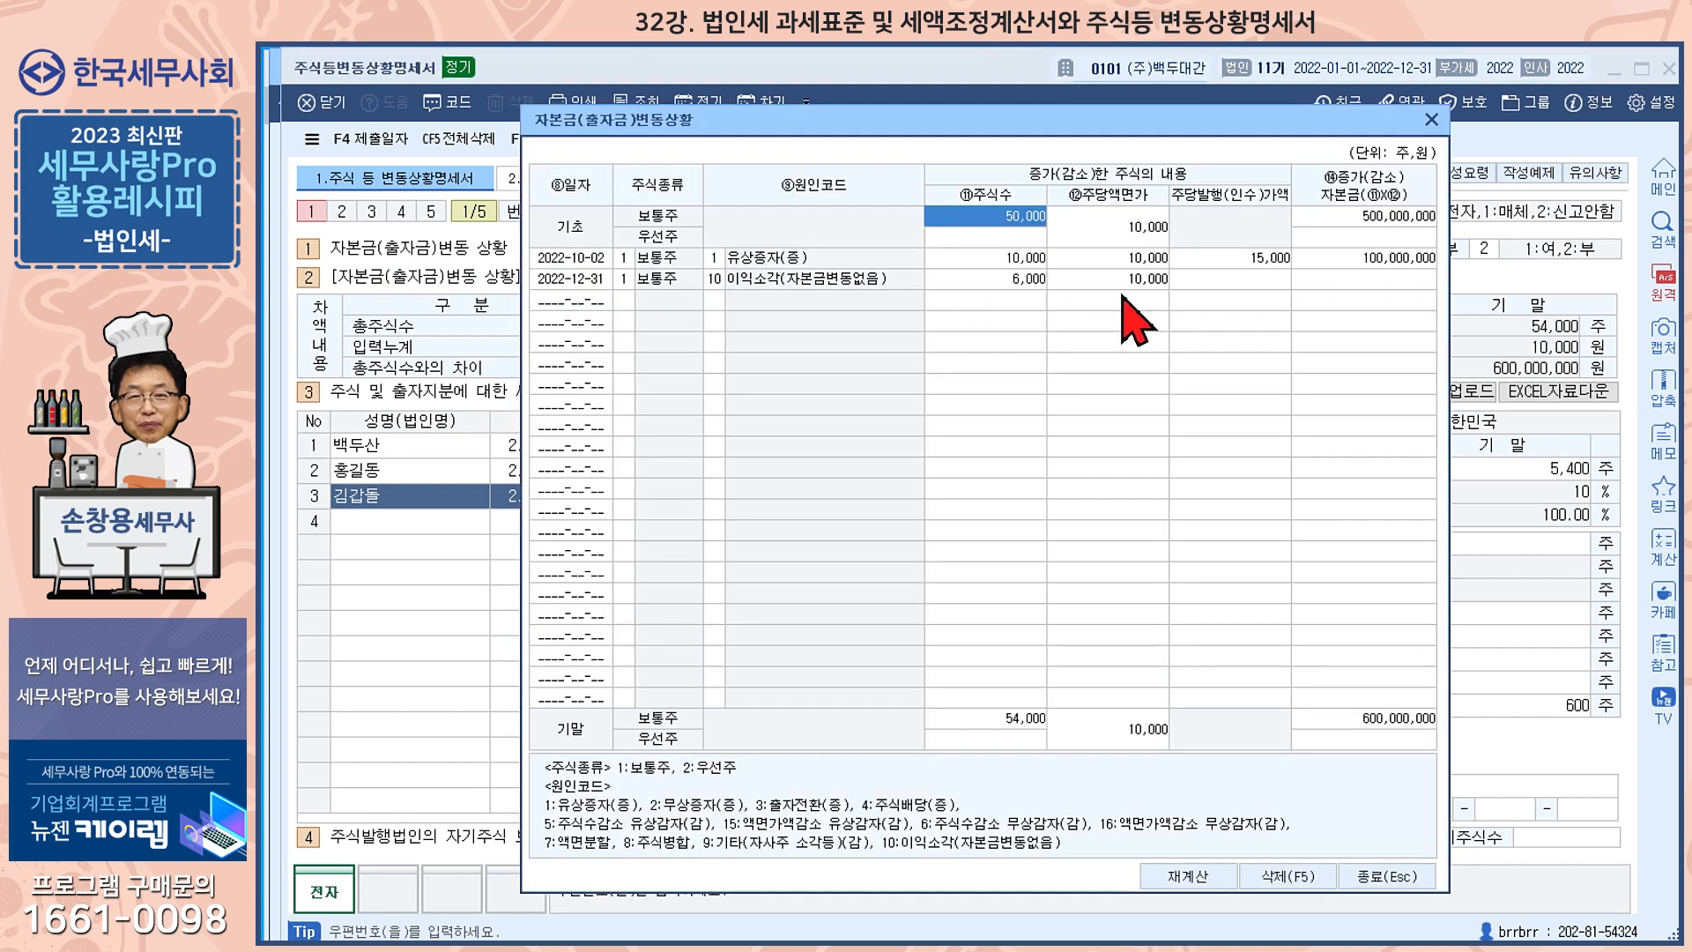
pyautogui.click(716, 282)
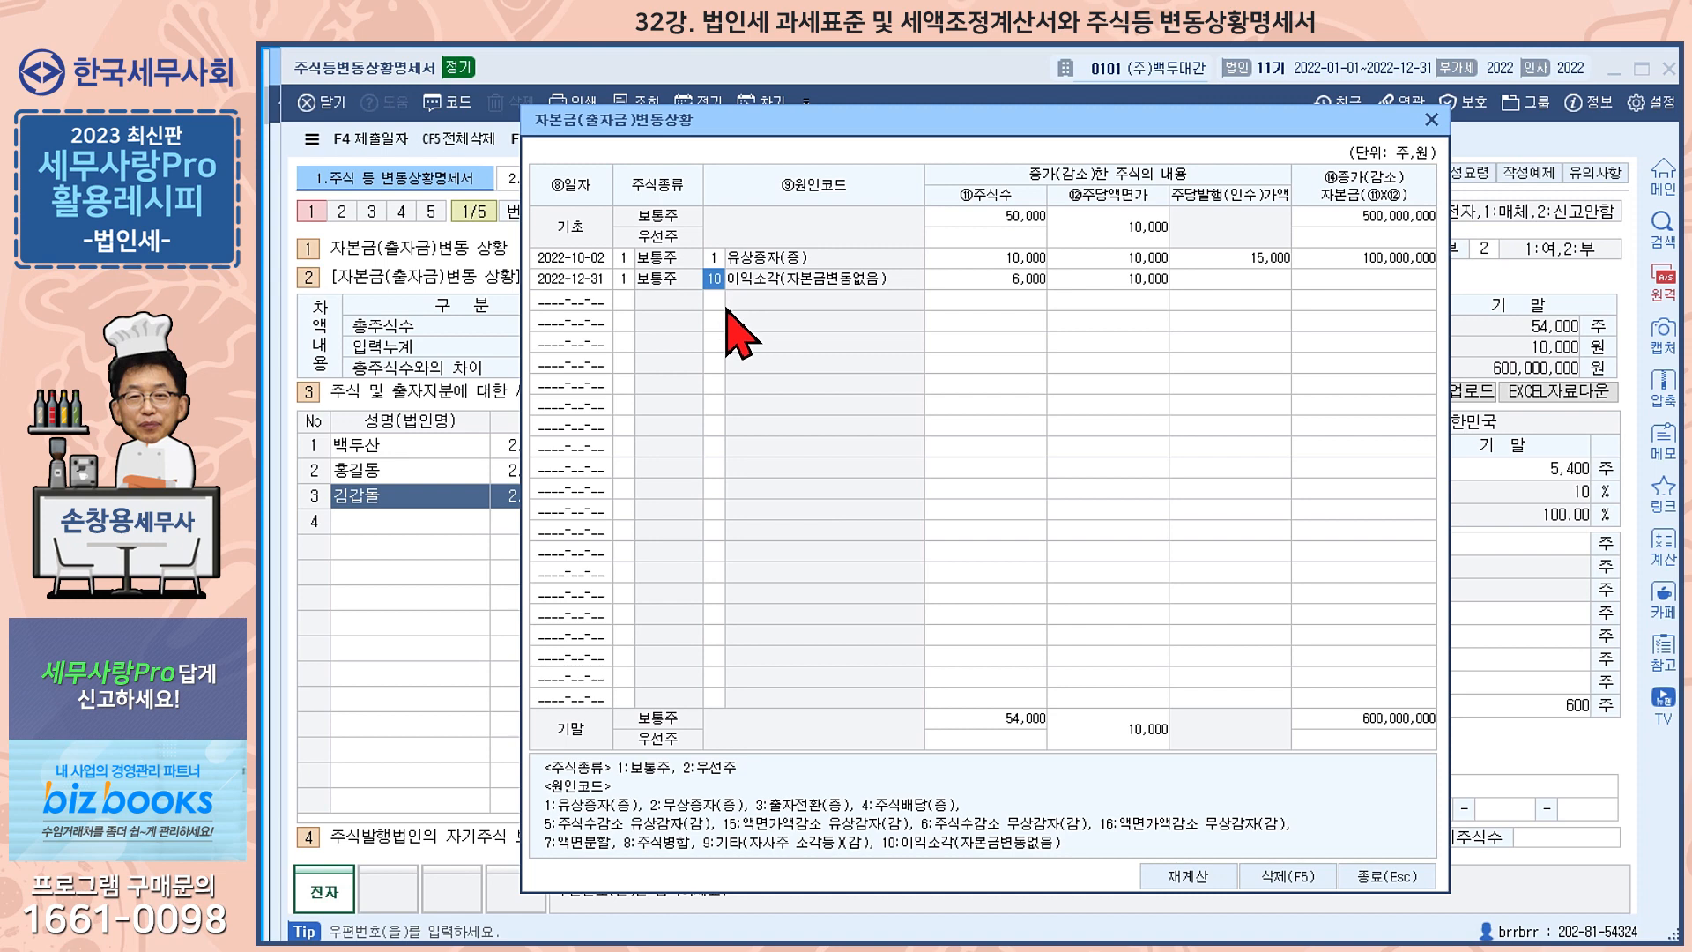
pyautogui.click(1432, 119)
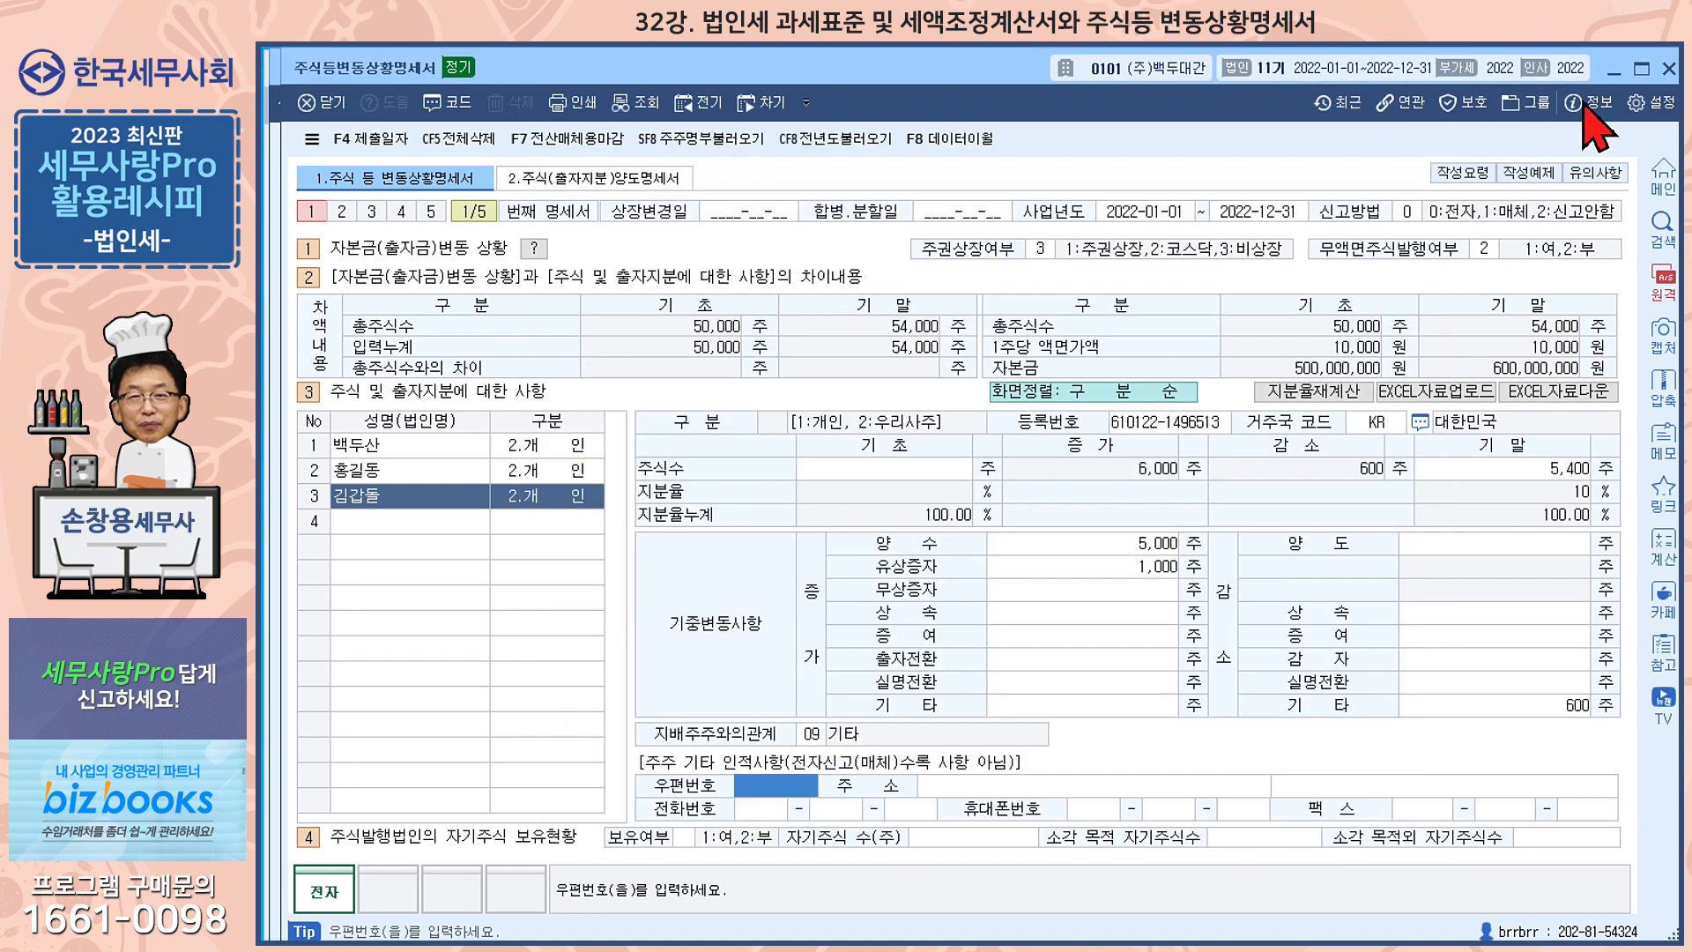
pyautogui.click(1668, 68)
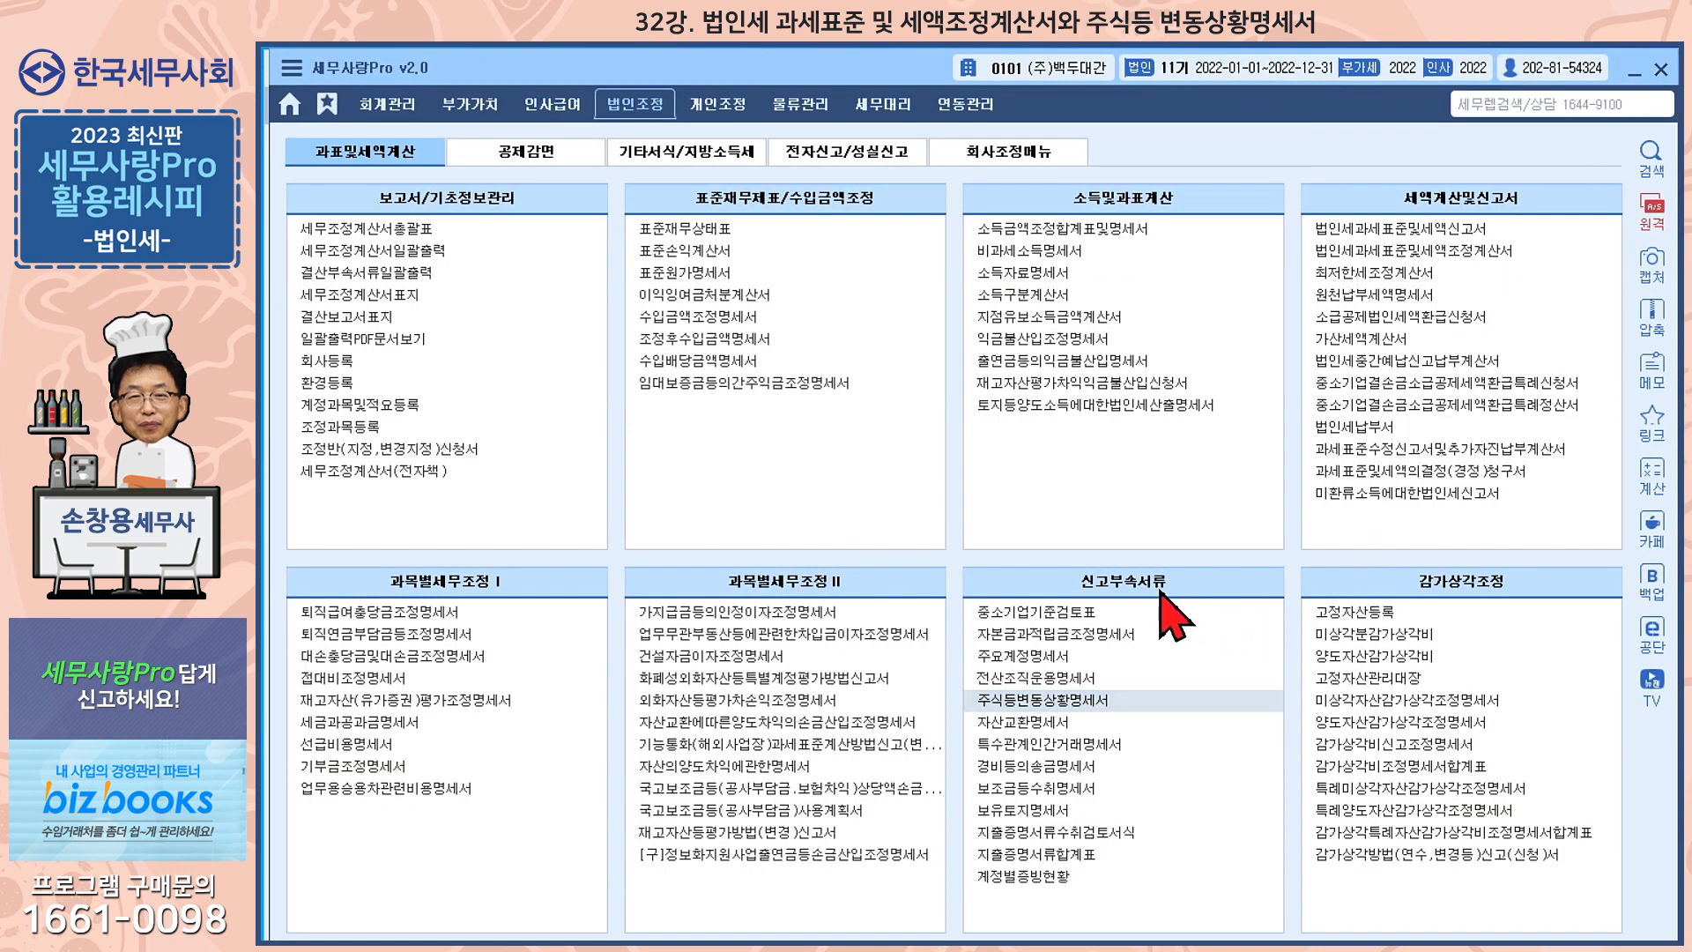
# Reload 주요계정명세서(갑) from the related forms and review its 퇴직급여충당금, 퇴직연금부담금, 대손충당금 and 법정기부금 amounts
pyautogui.click(1069, 657)
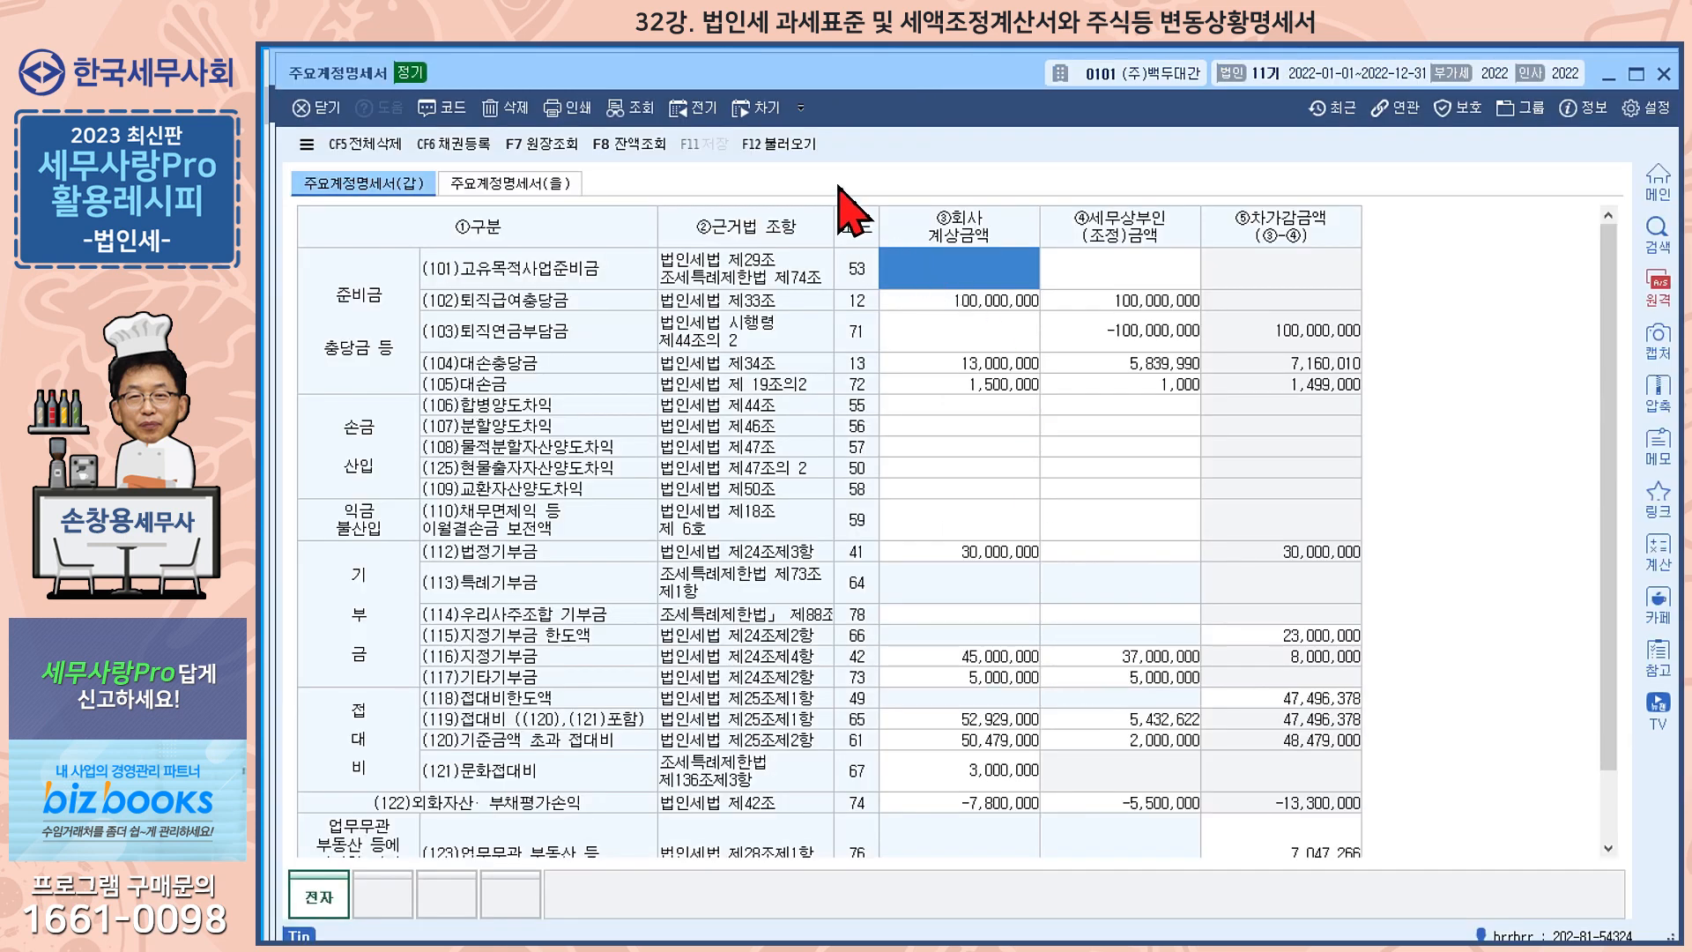
pyautogui.click(780, 144)
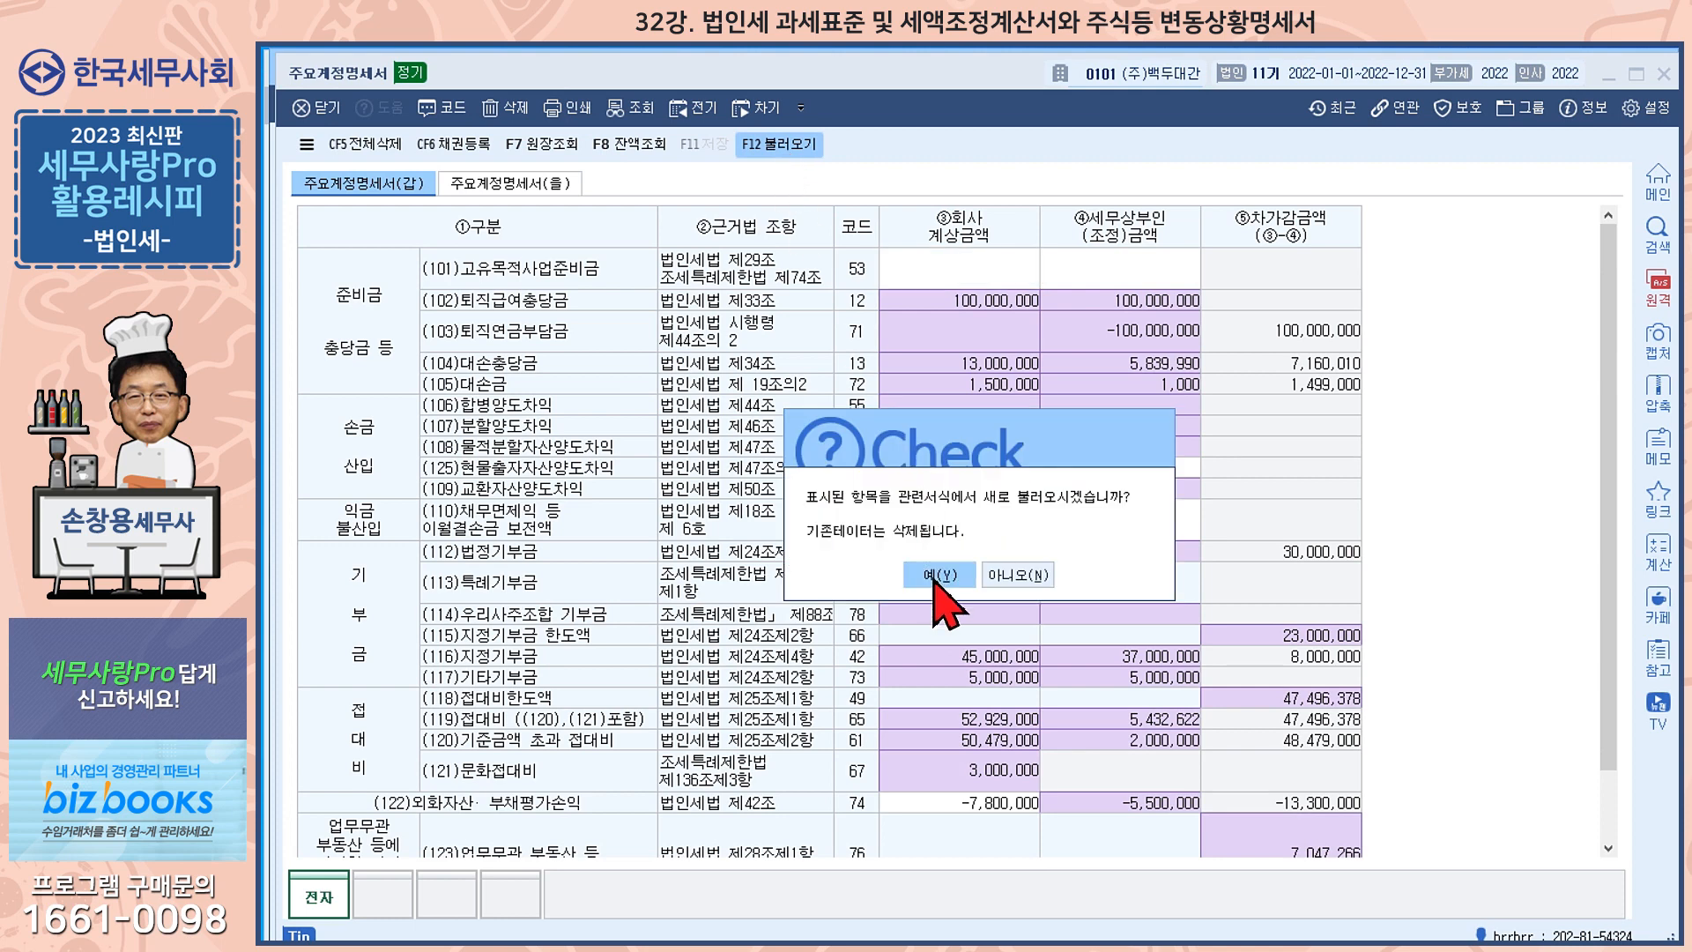
pyautogui.click(940, 575)
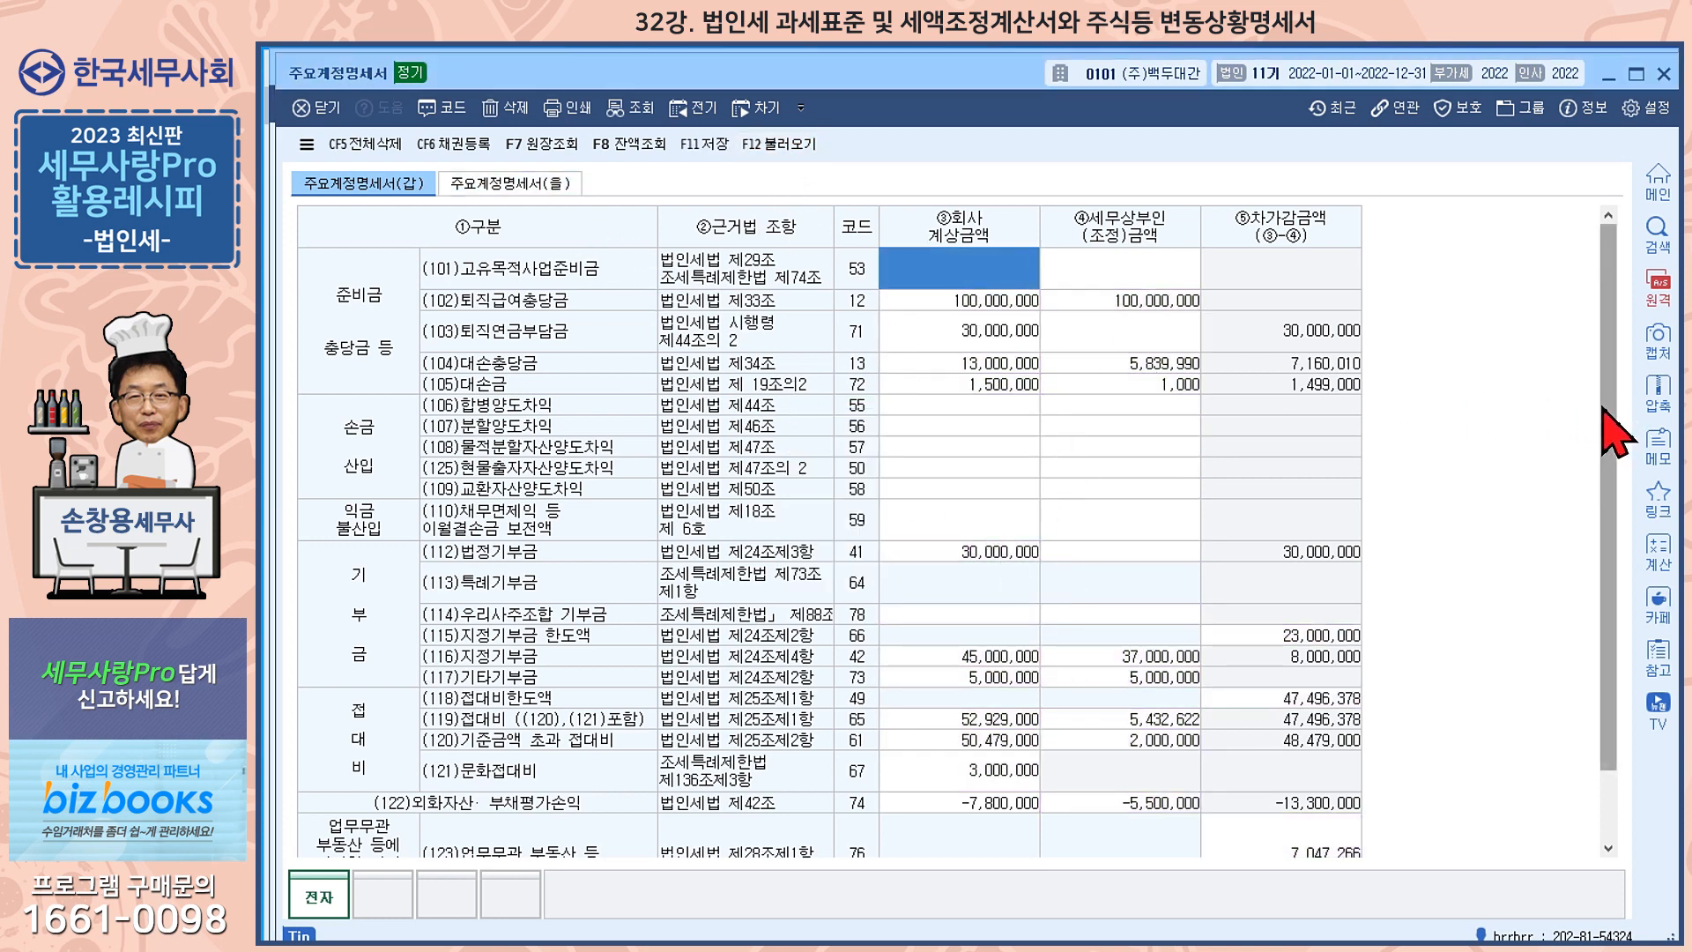
pyautogui.click(1130, 301)
pyautogui.click(1018, 346)
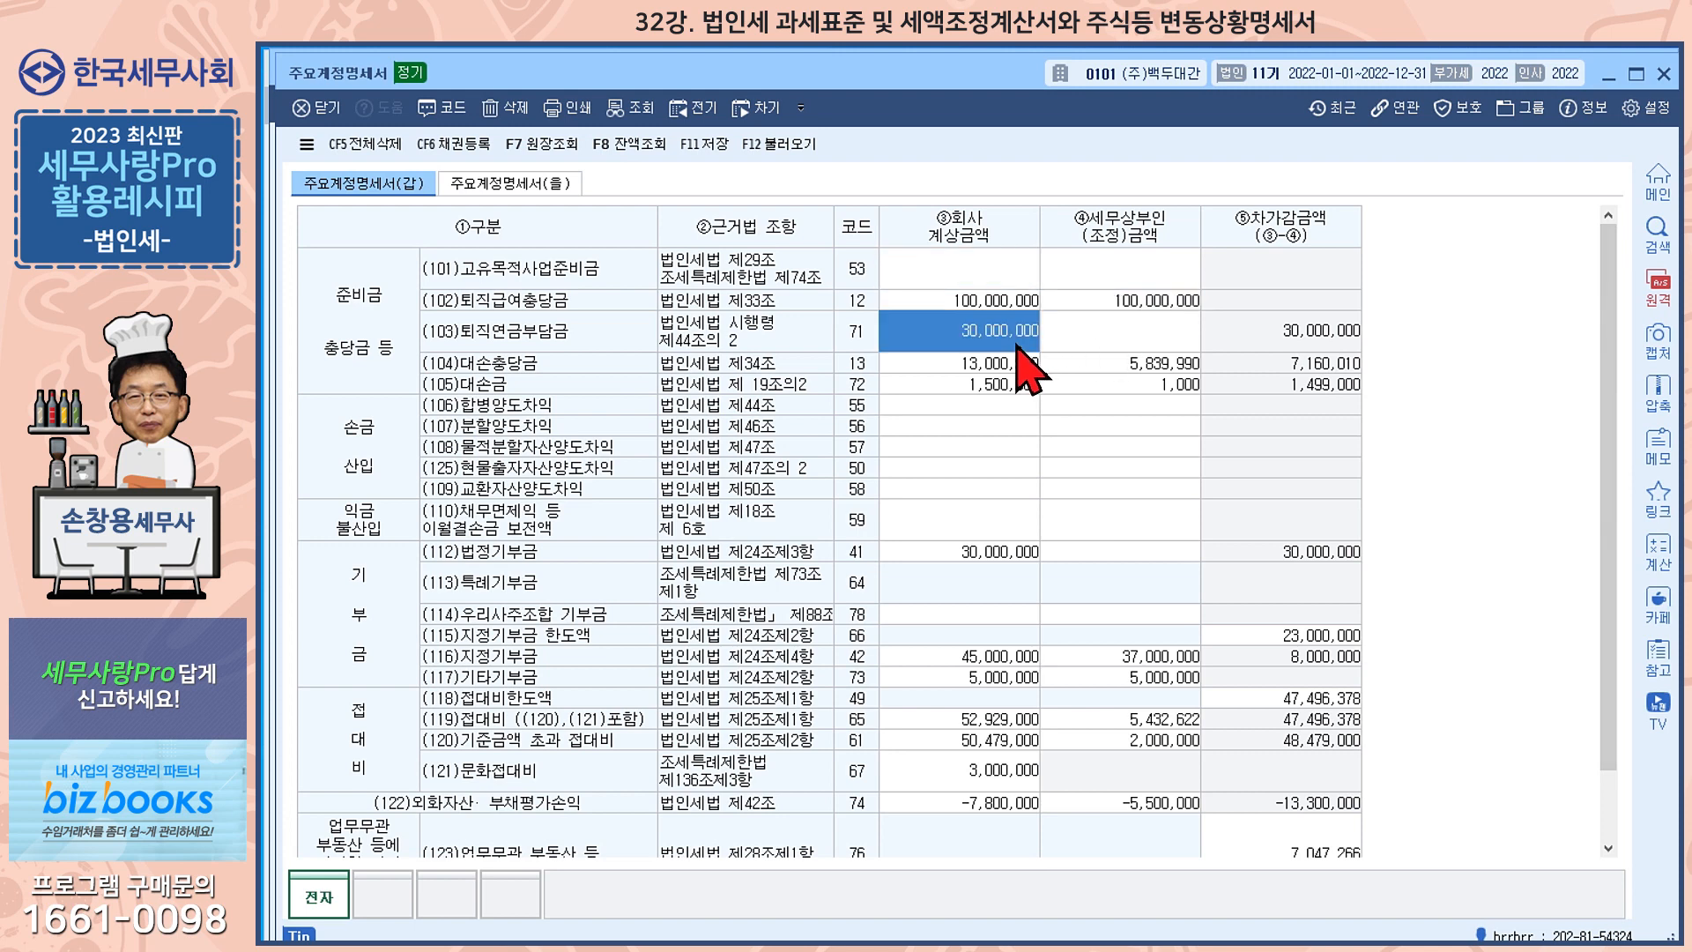
pyautogui.click(1010, 366)
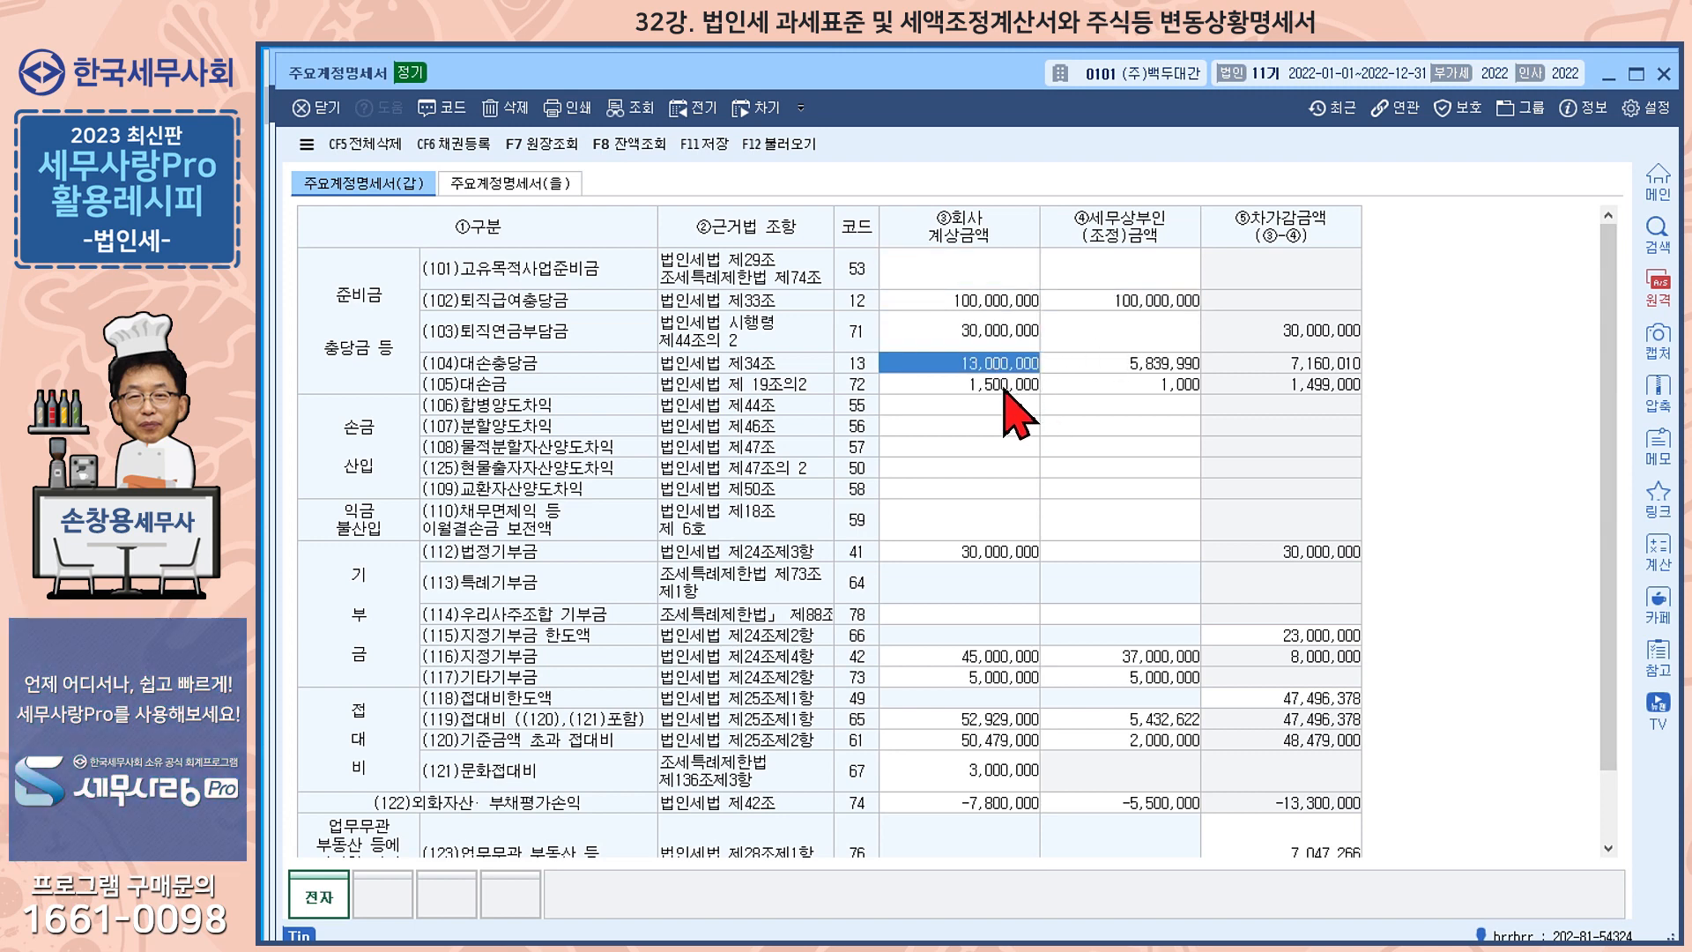
pyautogui.click(1022, 553)
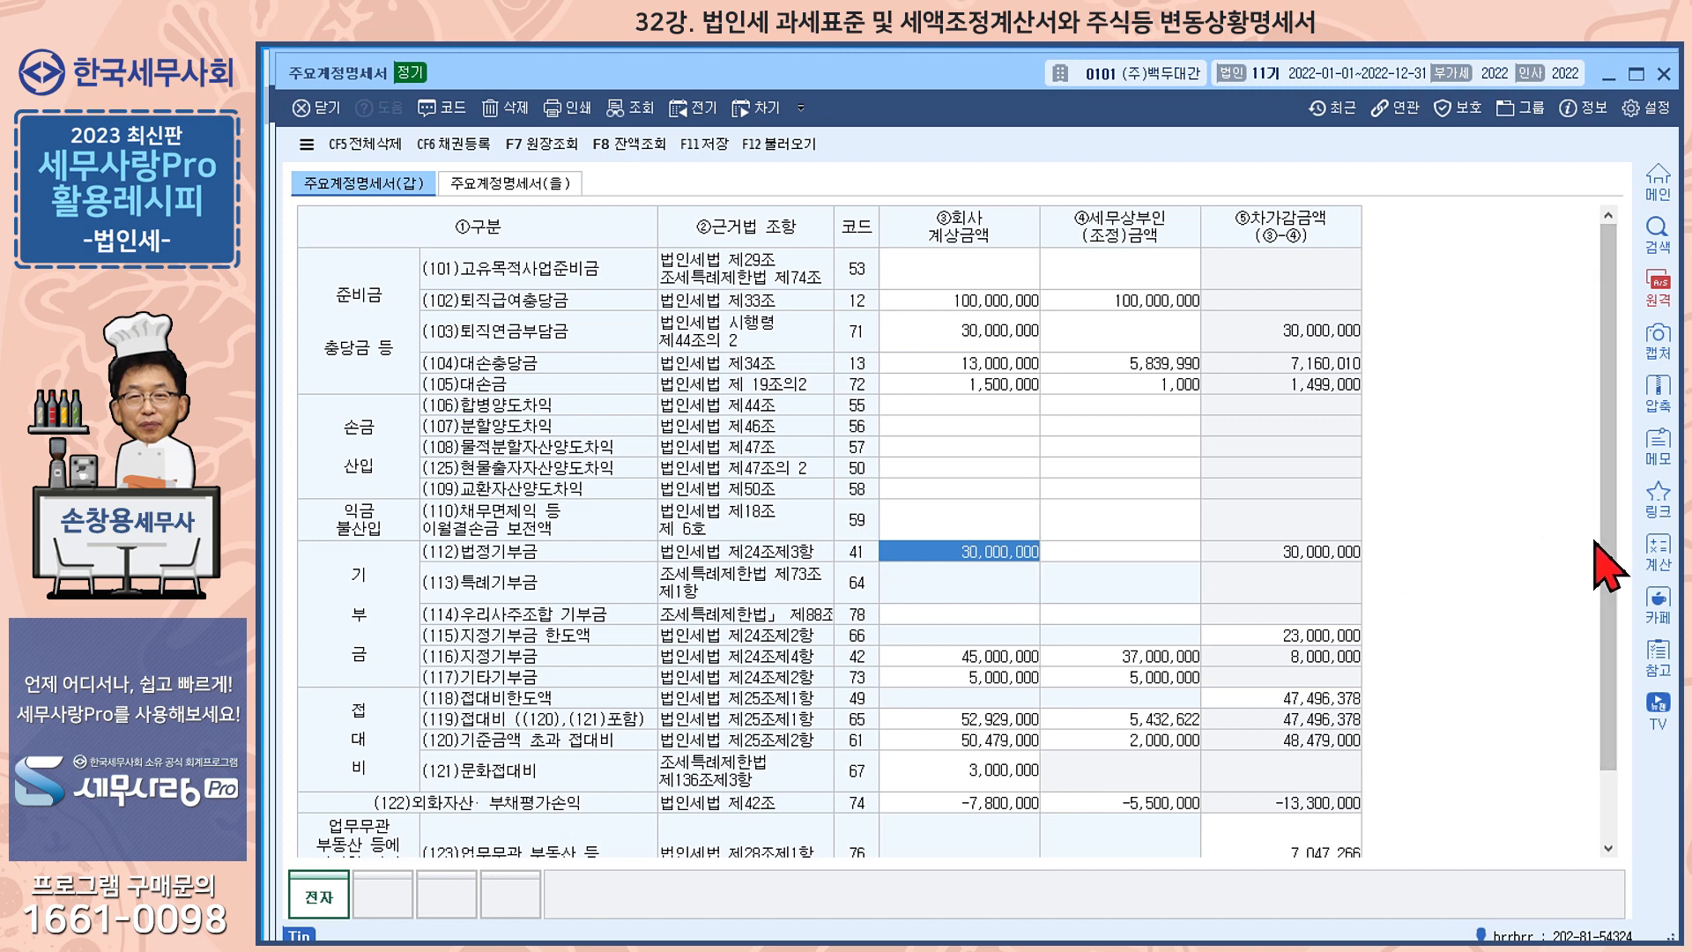
pyautogui.scroll(-3, 1613, 745)
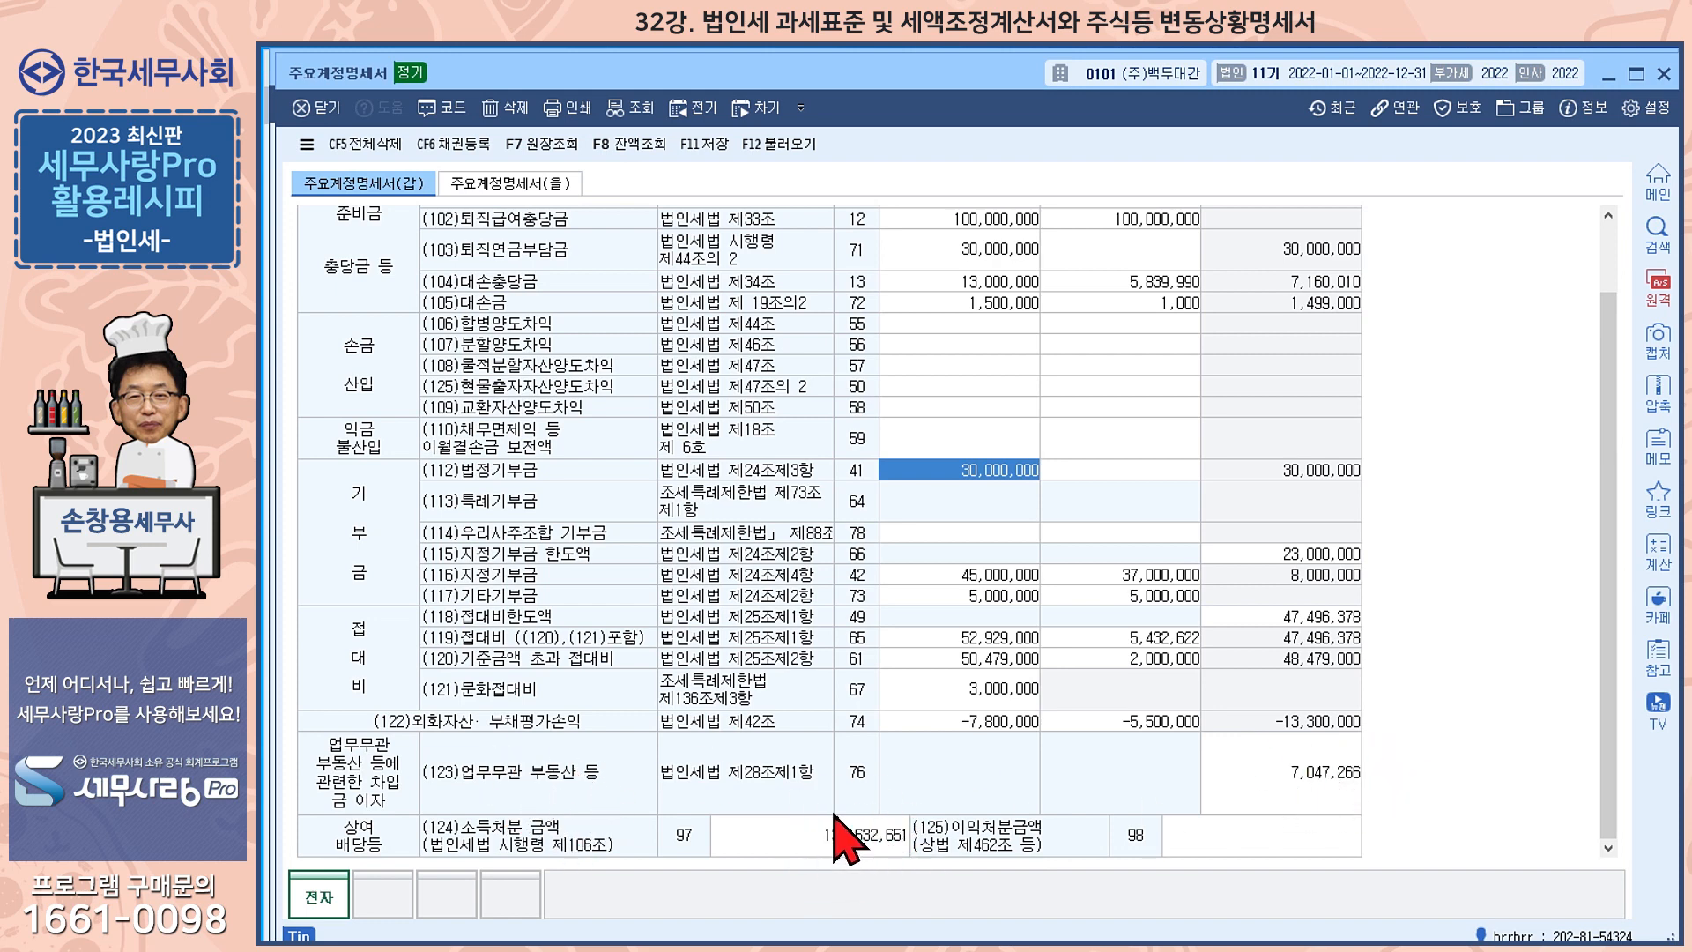
# Reload 주요계정명세서(을) from the related forms, and close the statement with its changes saved
pyautogui.click(526, 189)
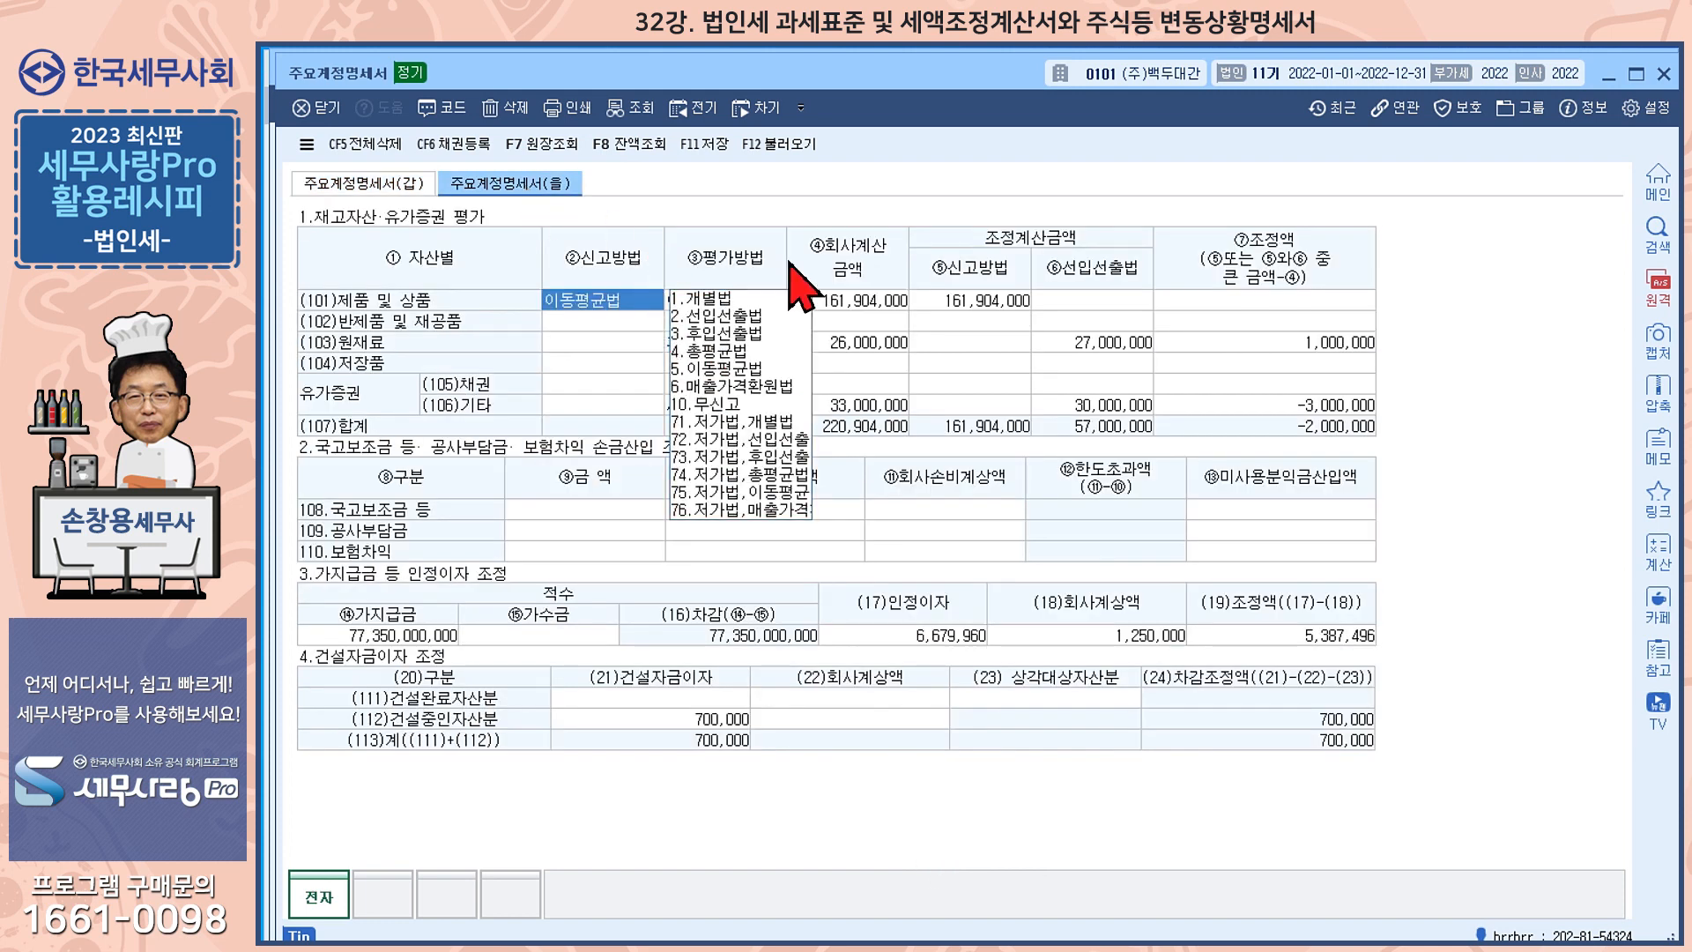
pyautogui.click(779, 146)
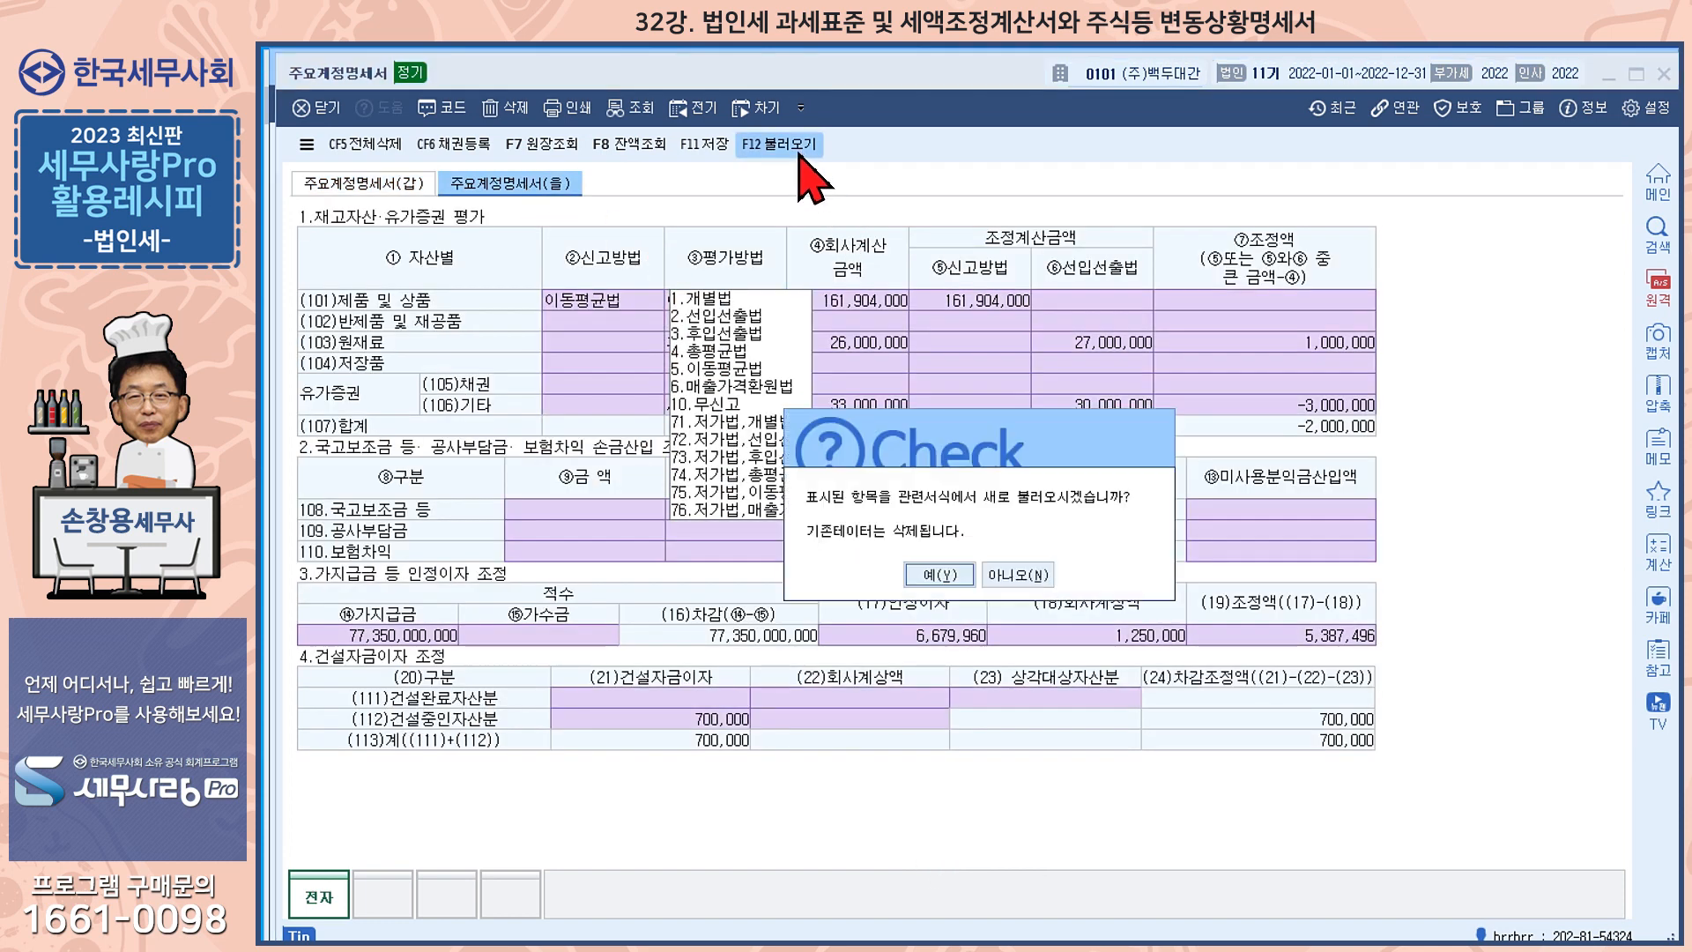
pyautogui.click(939, 577)
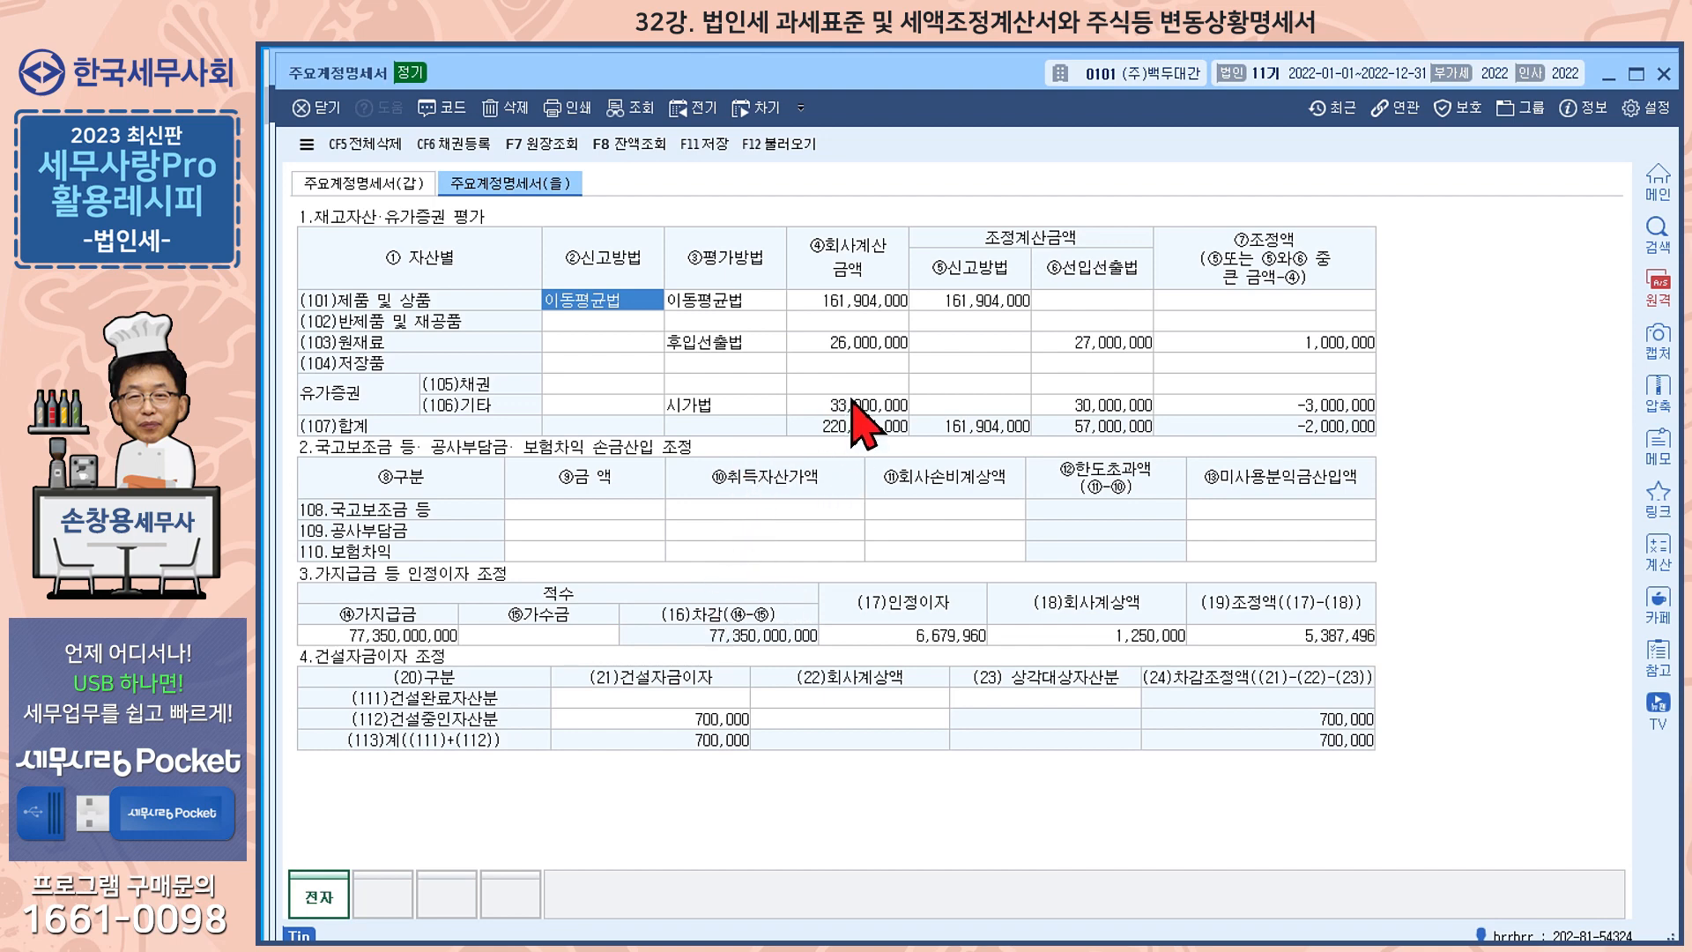
pyautogui.click(1664, 74)
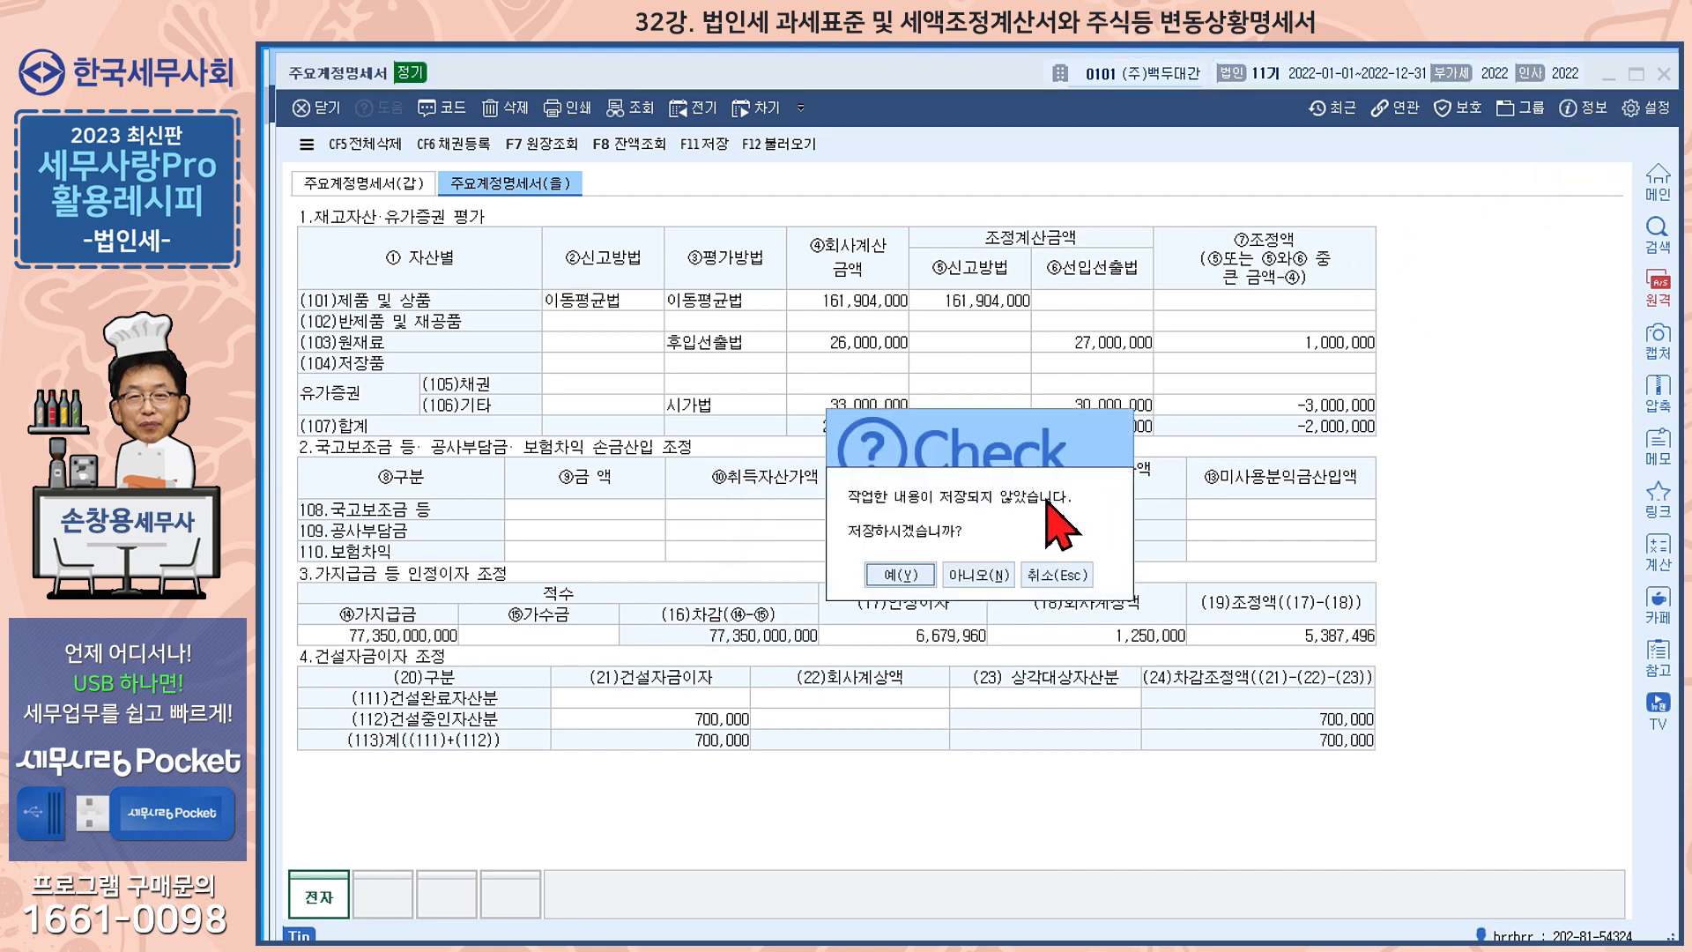
pyautogui.click(906, 574)
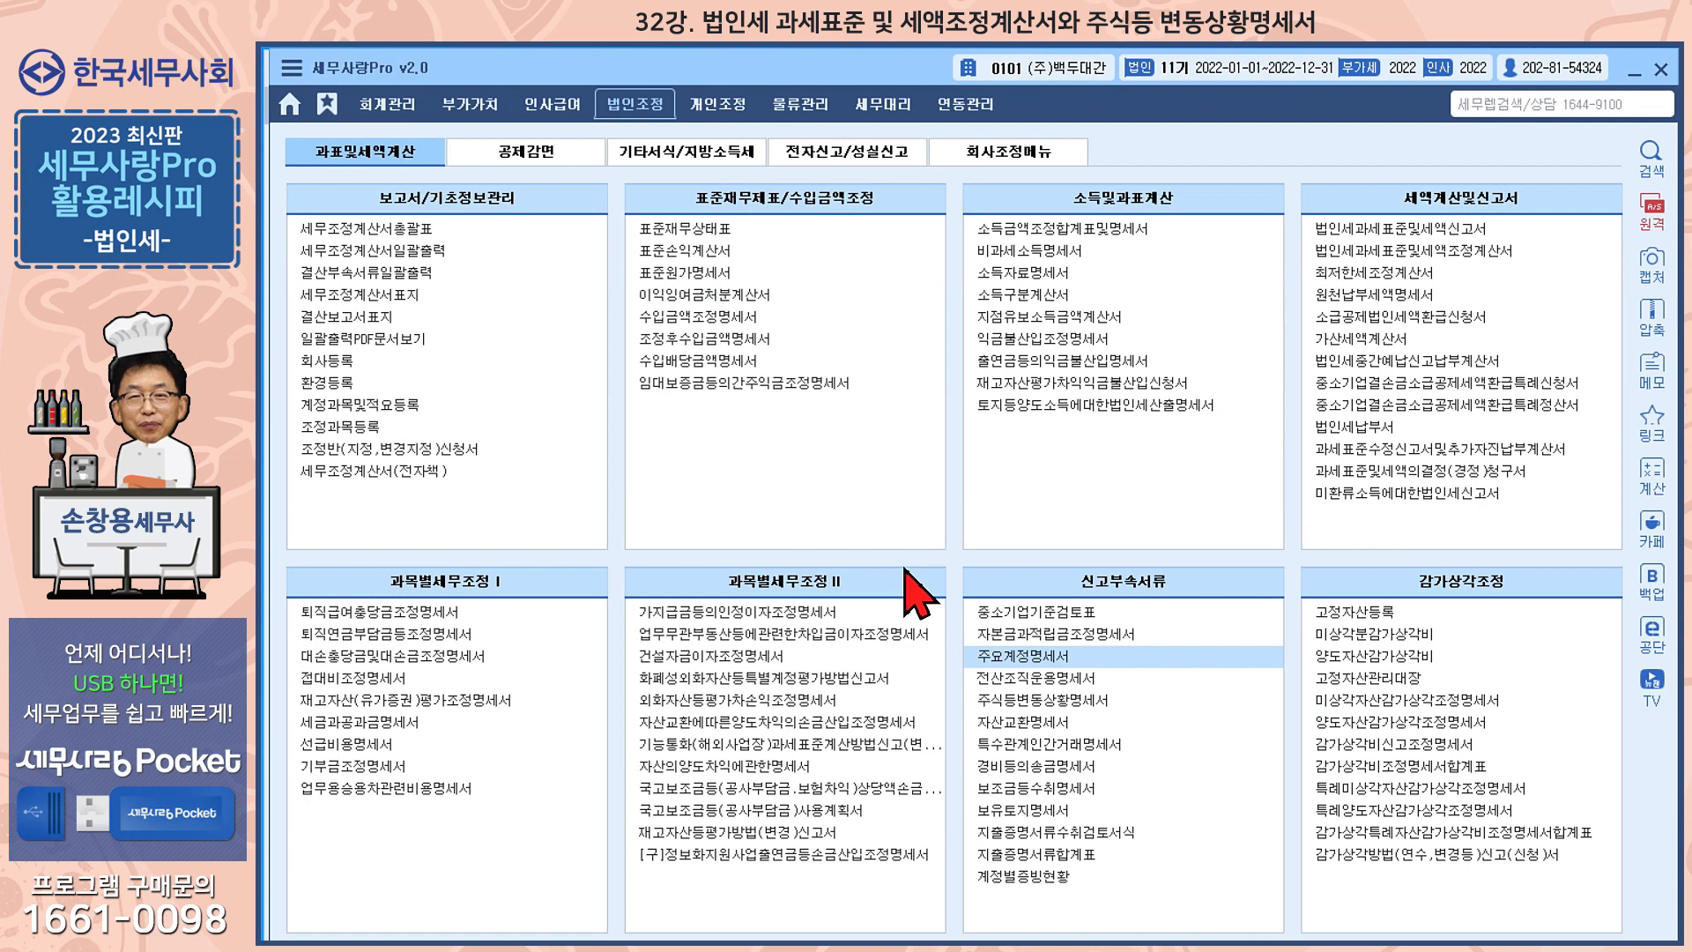
# Check 법인세과세표준및세액조정계산서, and reload 법인세과세표준및세액신고서 from the related forms
pyautogui.click(1415, 256)
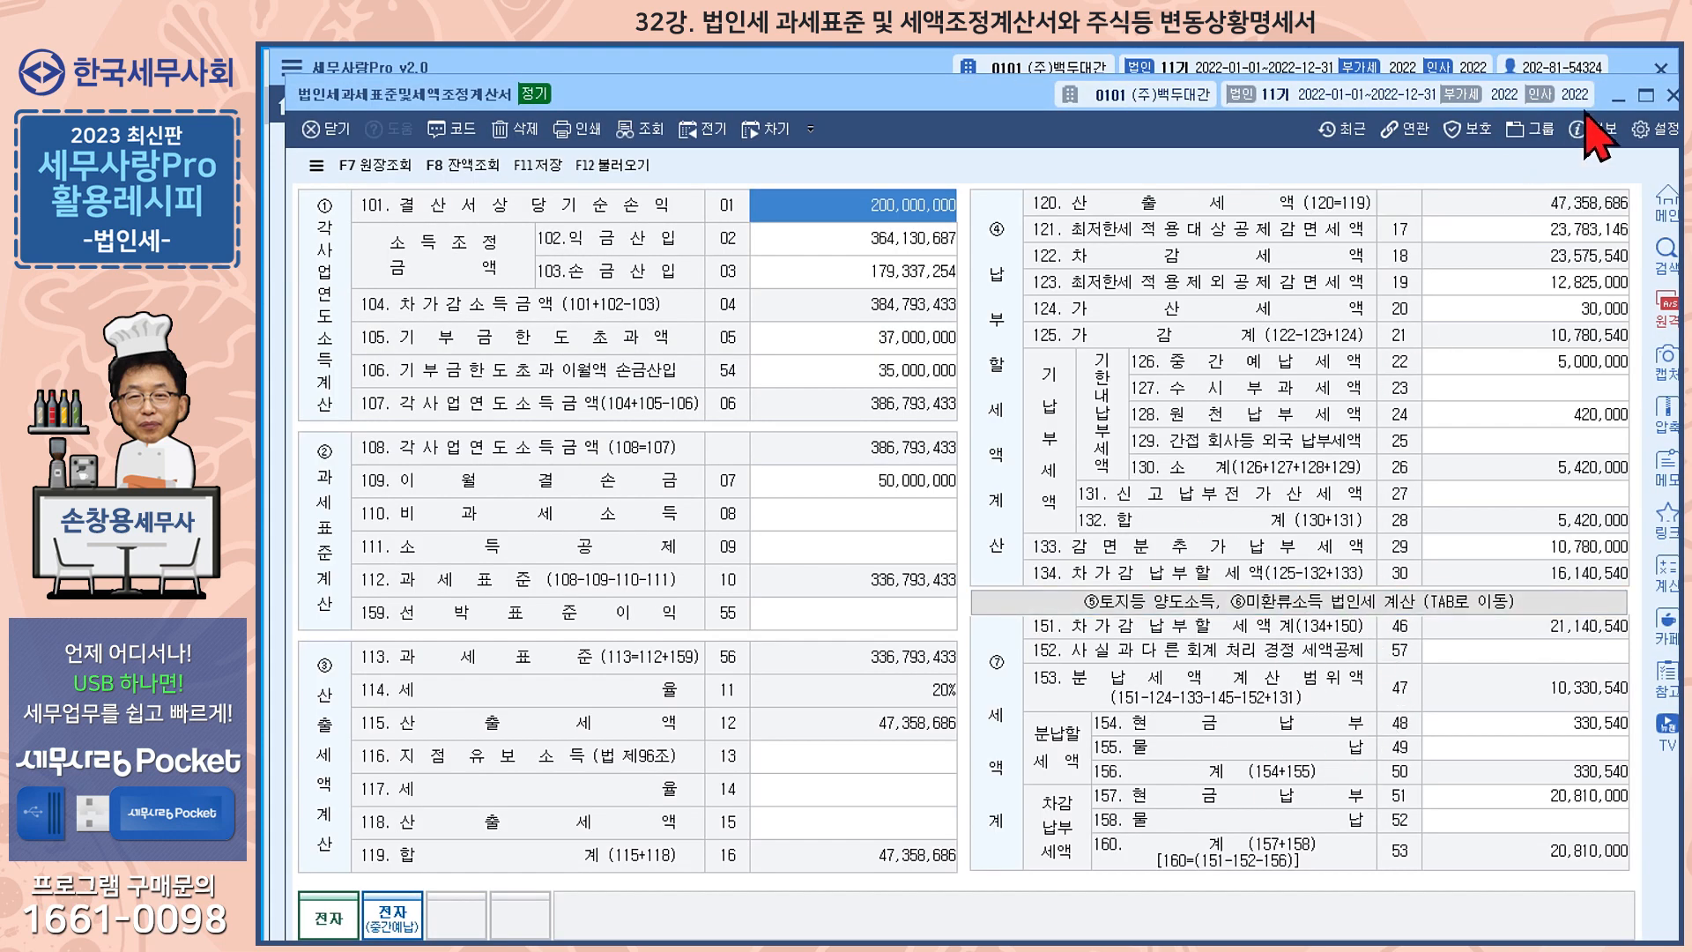
pyautogui.click(1670, 95)
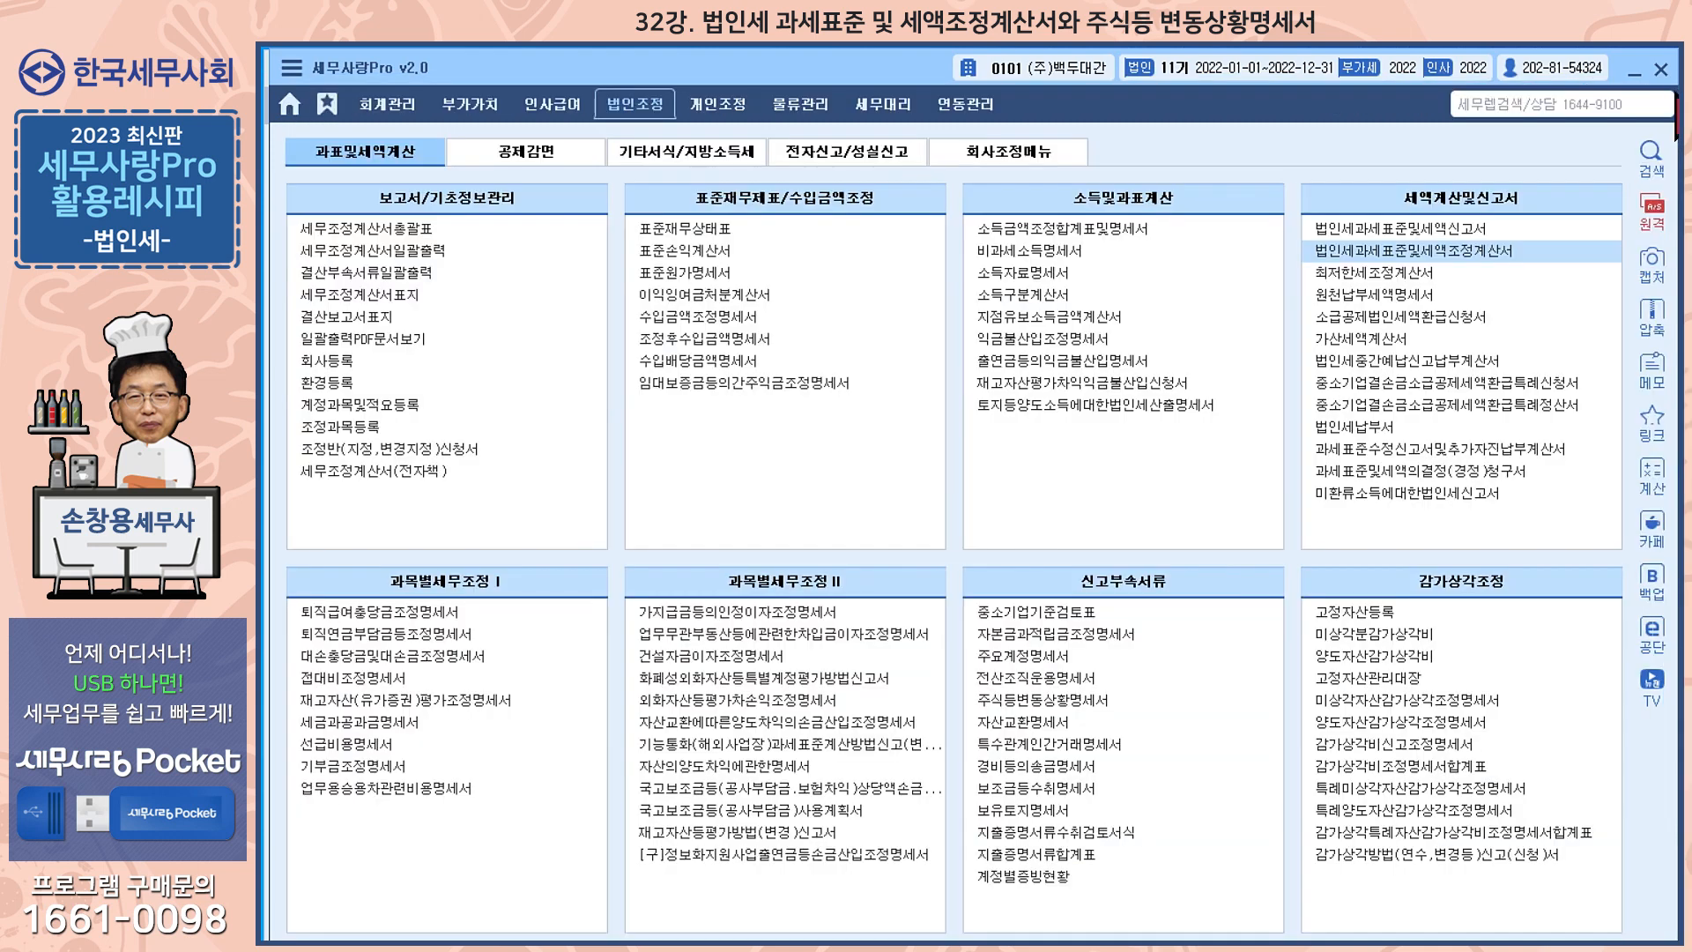
pyautogui.click(1435, 229)
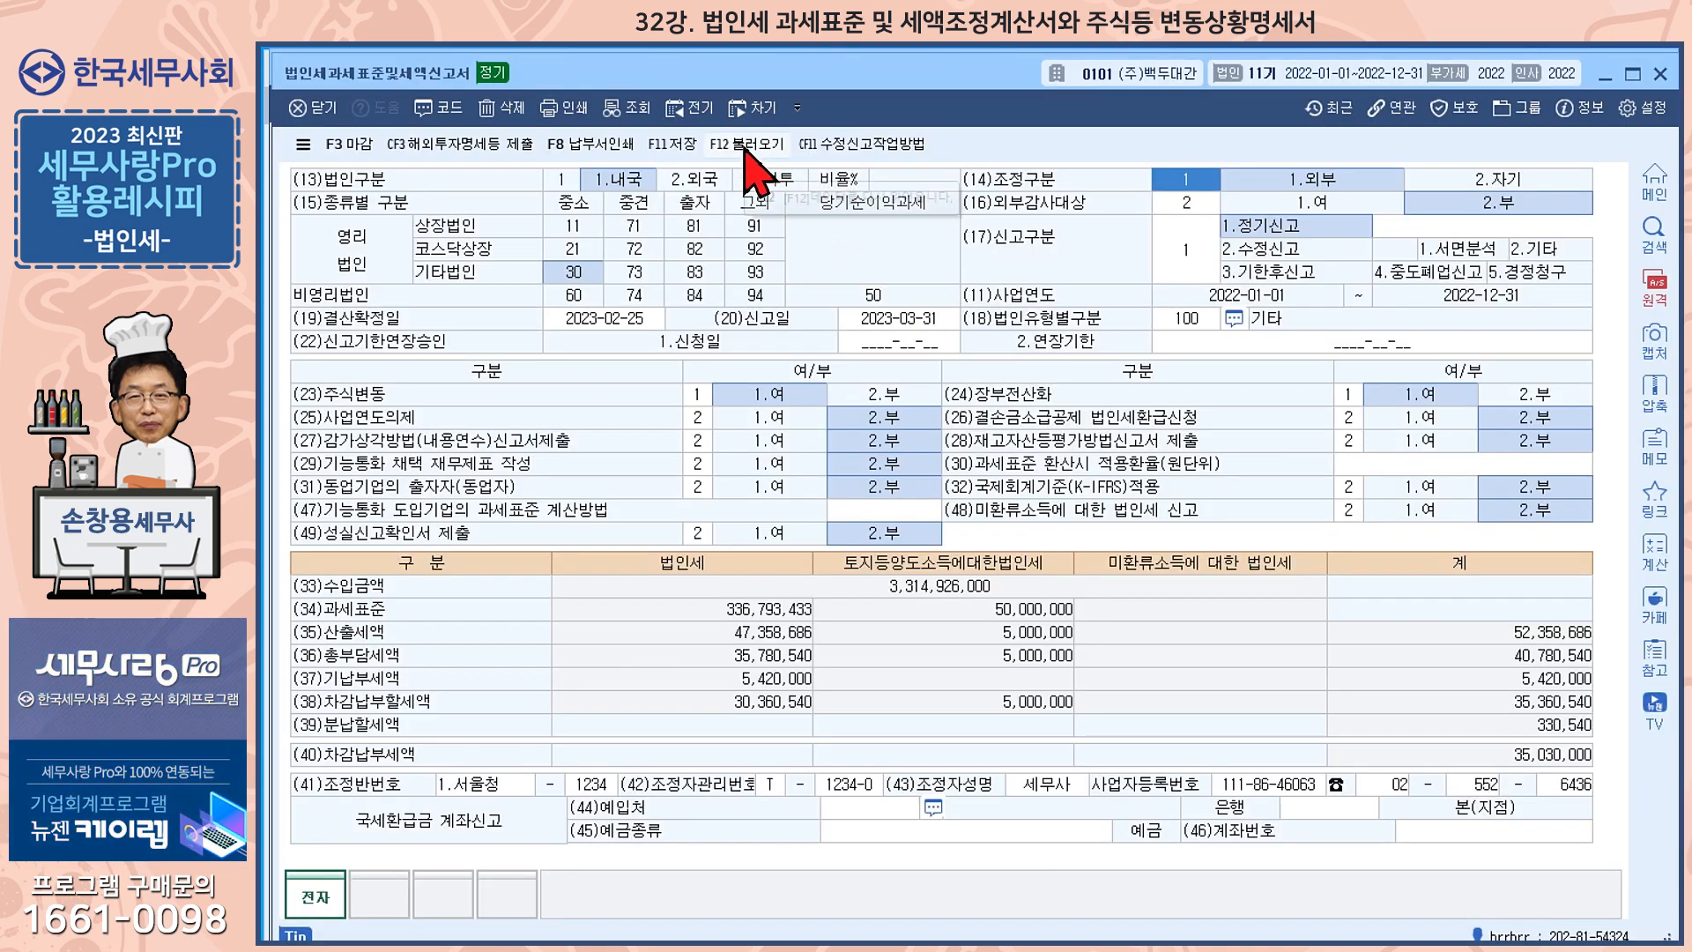
pyautogui.click(747, 145)
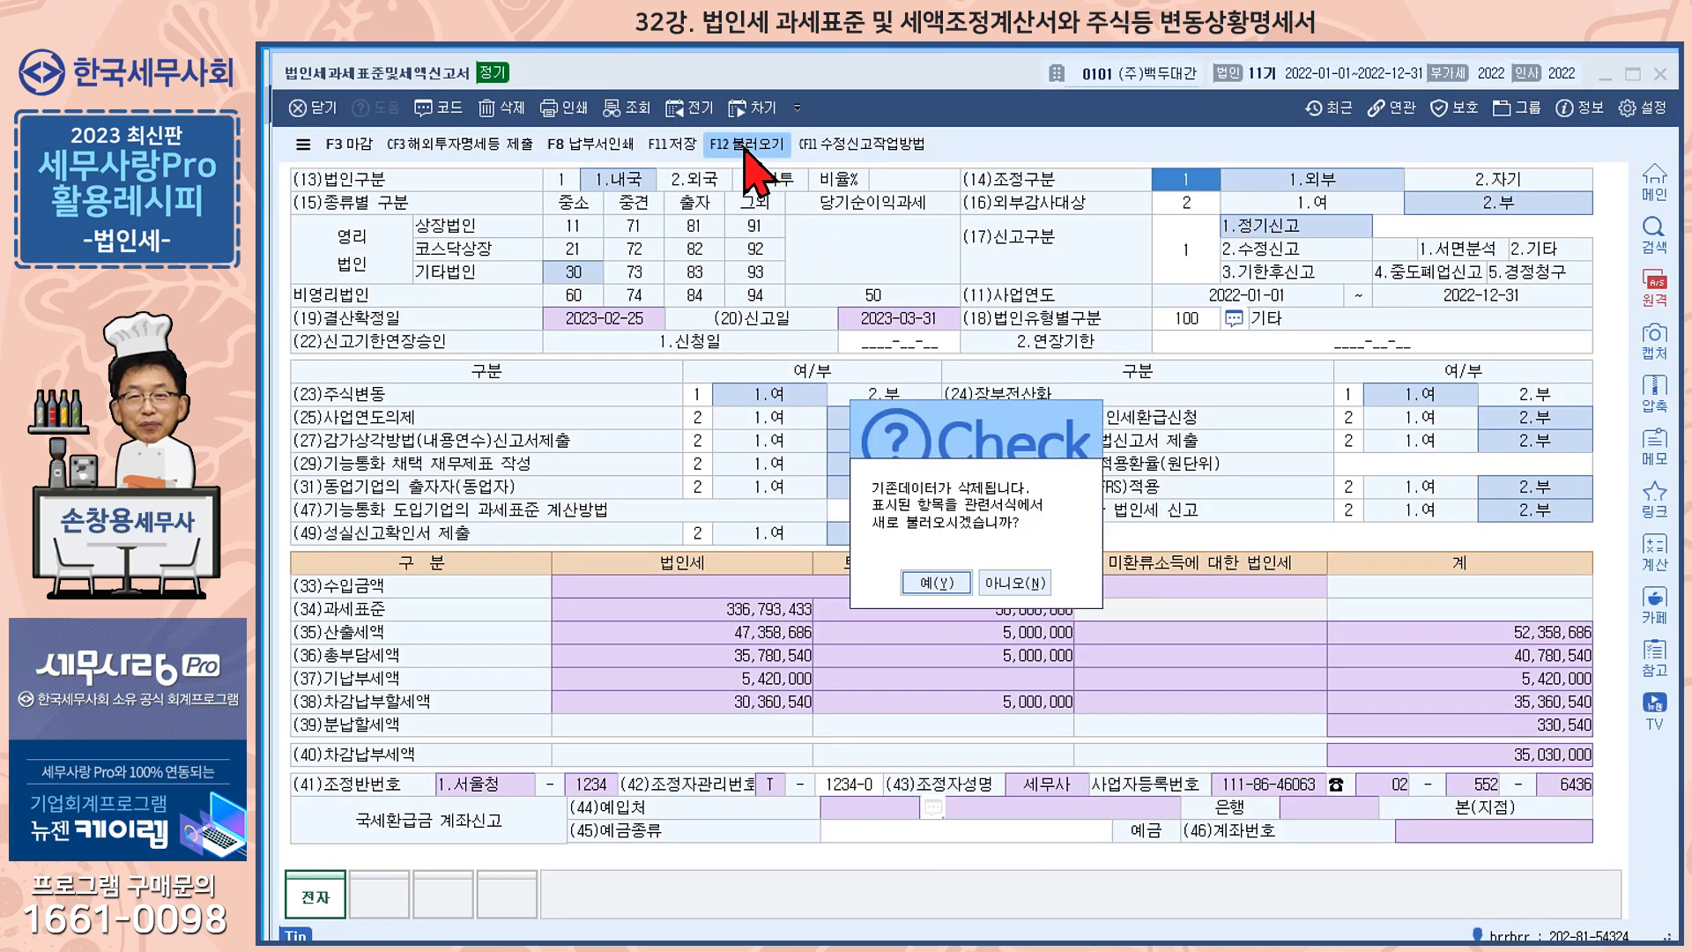
pyautogui.click(935, 583)
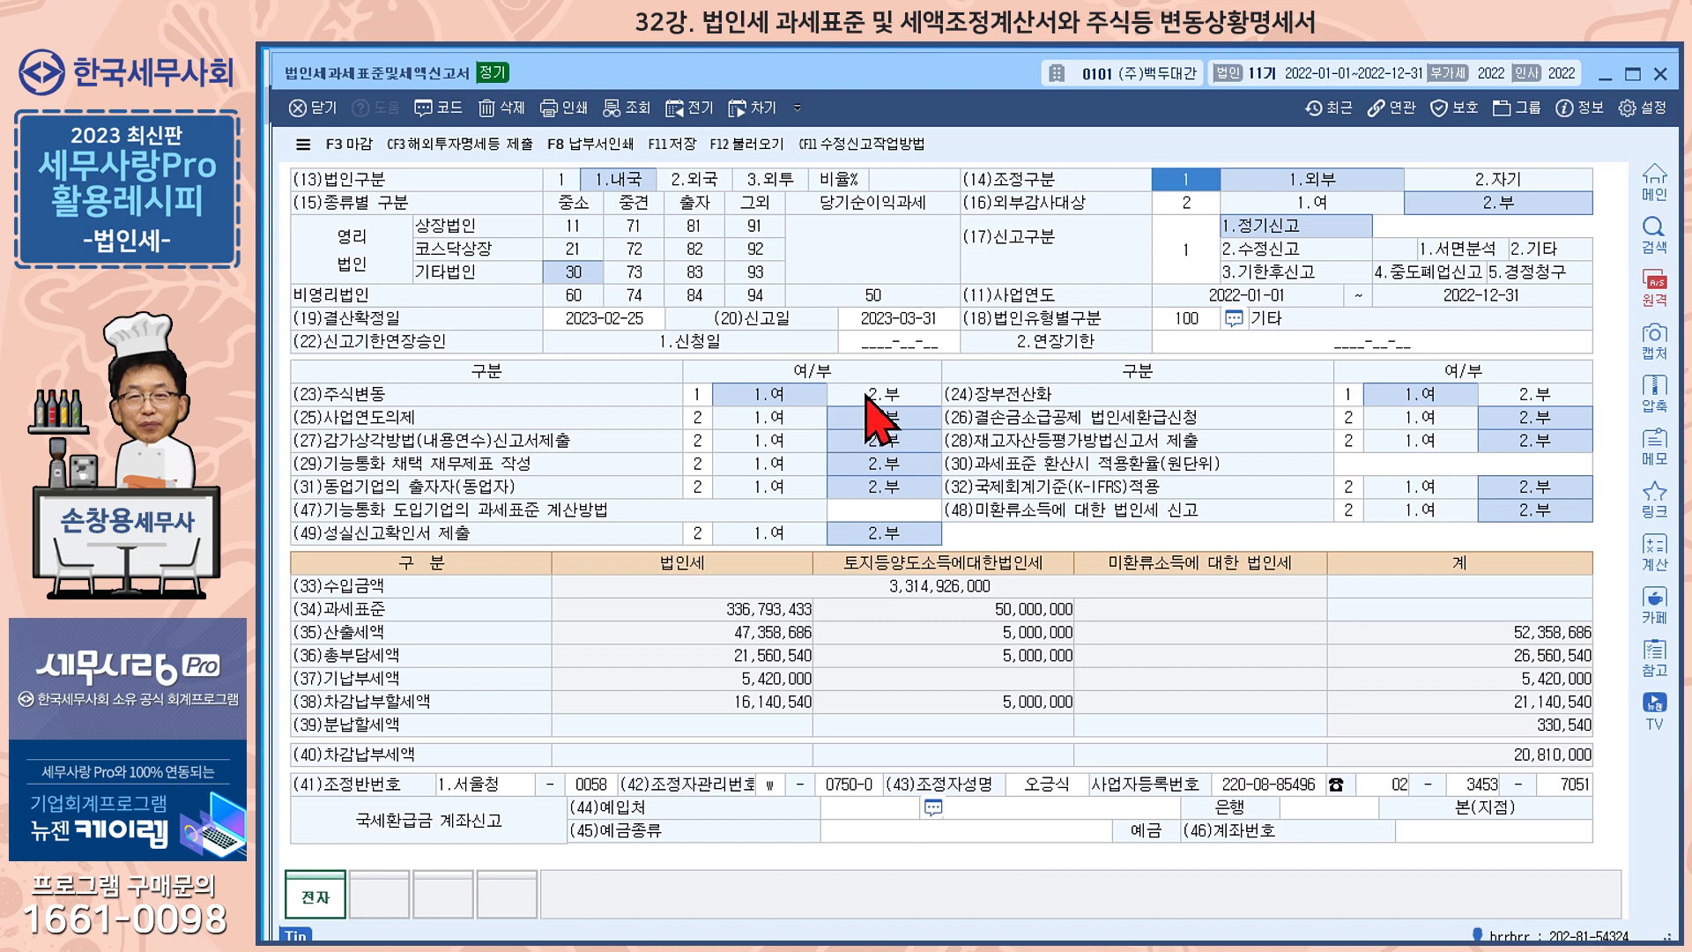
# Set (23)주식변동, (26)결손금소급공제 법인세환급신청 and (27)감가상각방법(내용연수)신고서제출 to 1.여
pyautogui.click(870, 397)
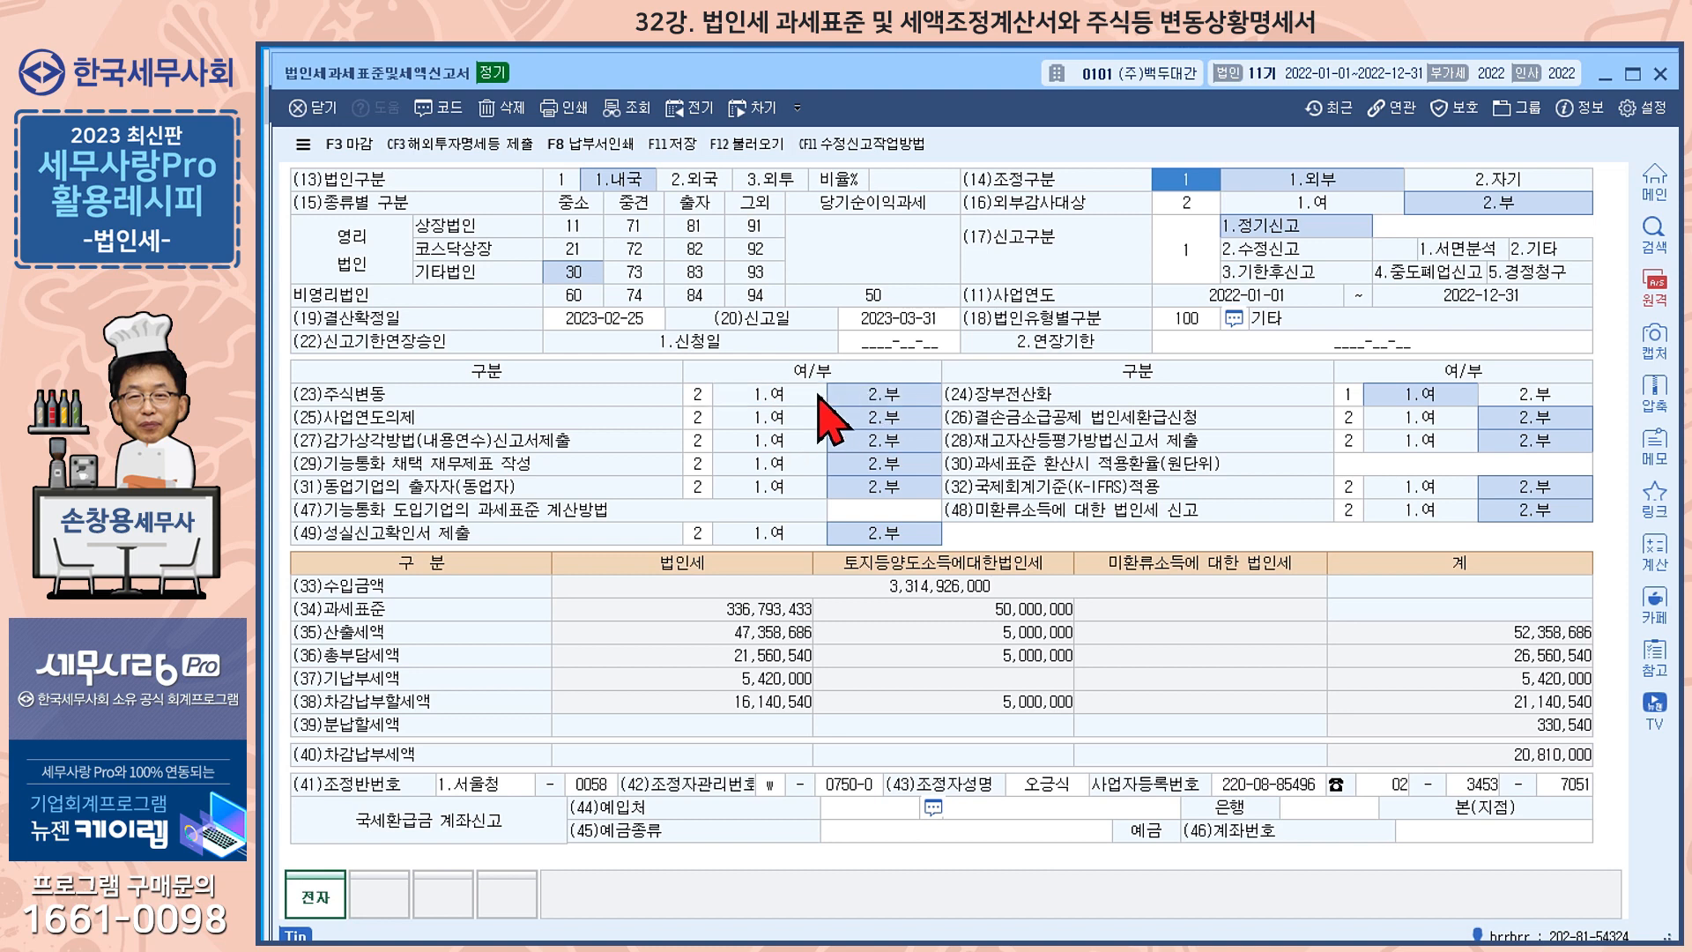
pyautogui.click(784, 396)
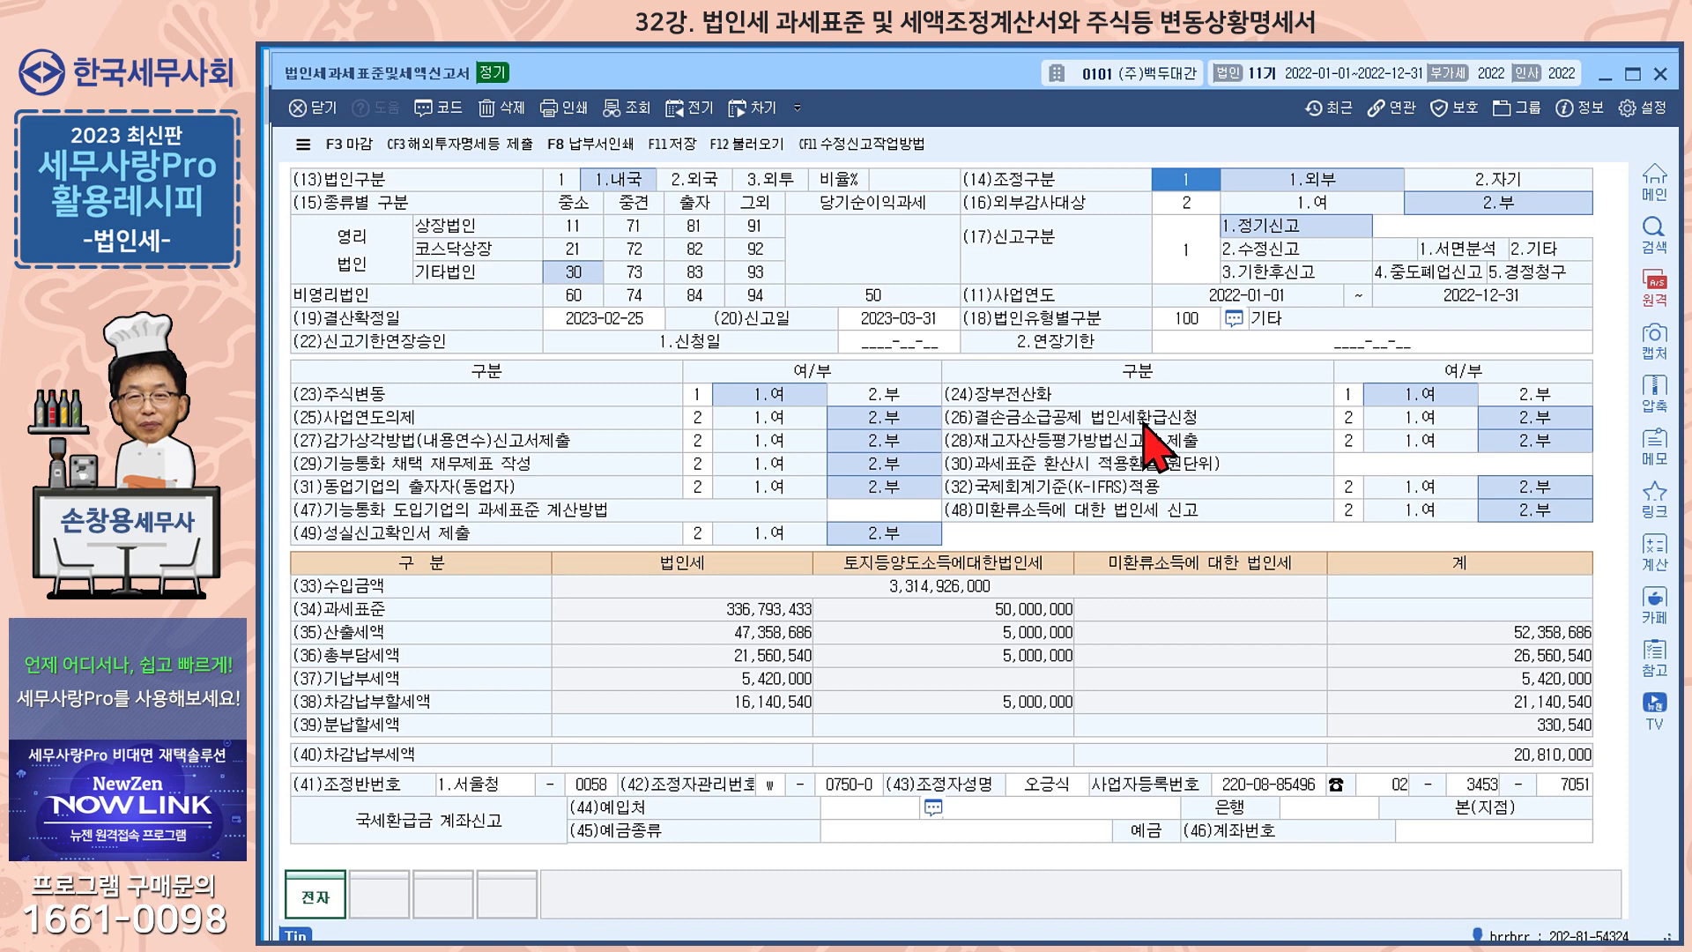
pyautogui.click(1424, 415)
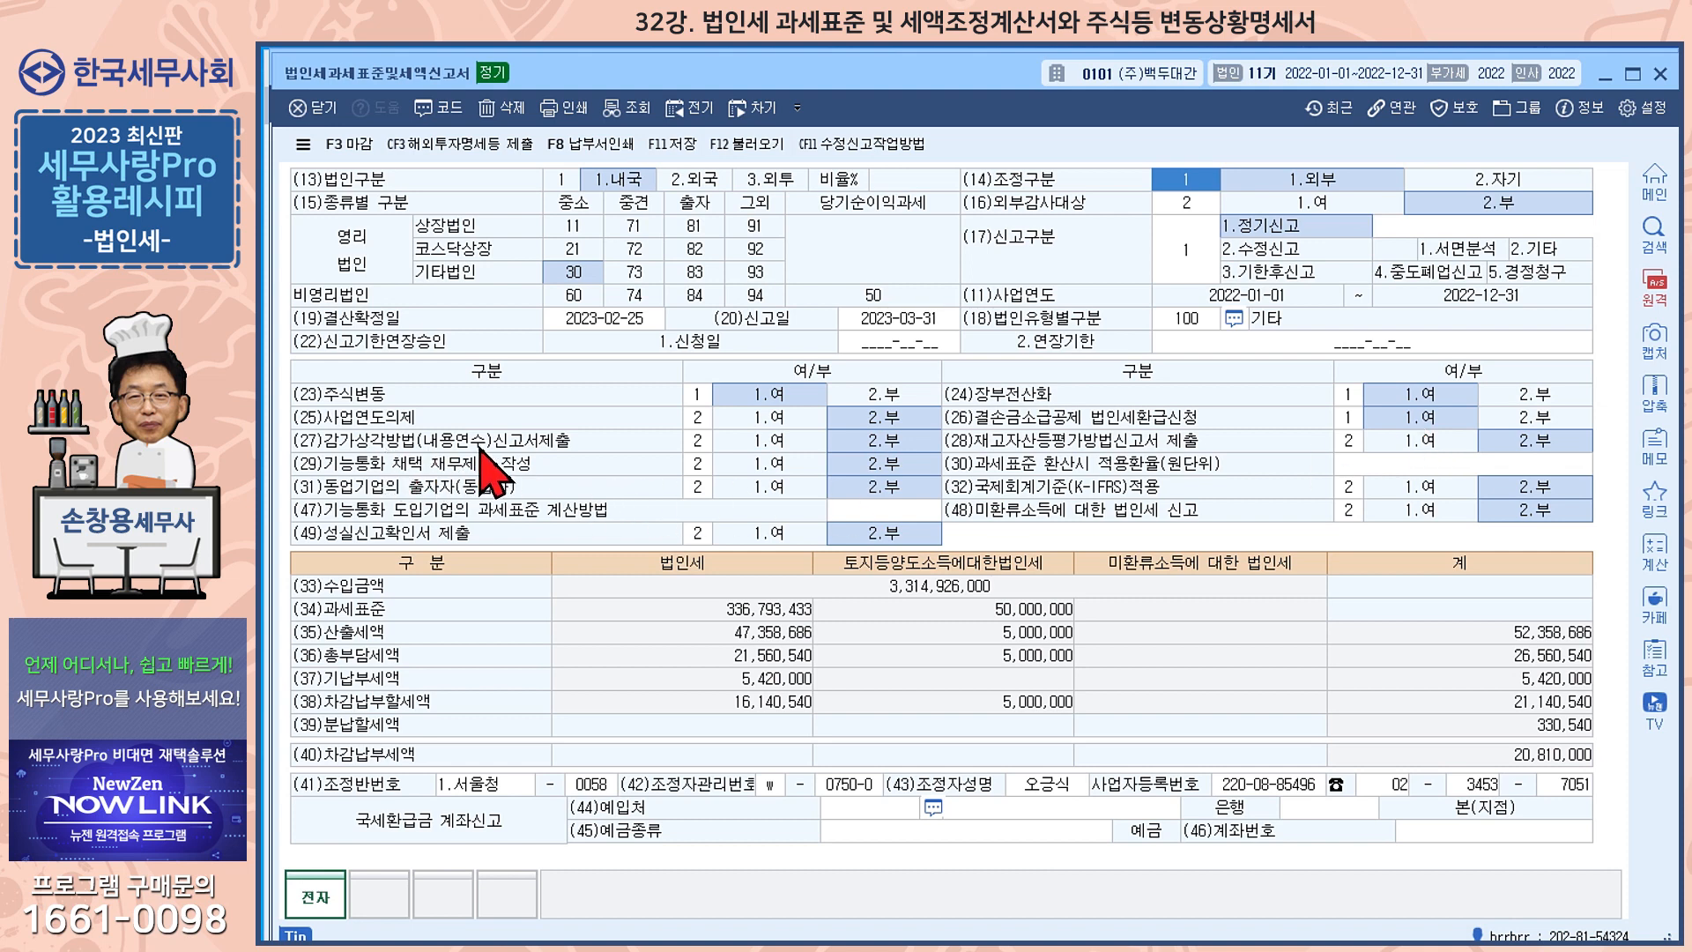
pyautogui.click(768, 441)
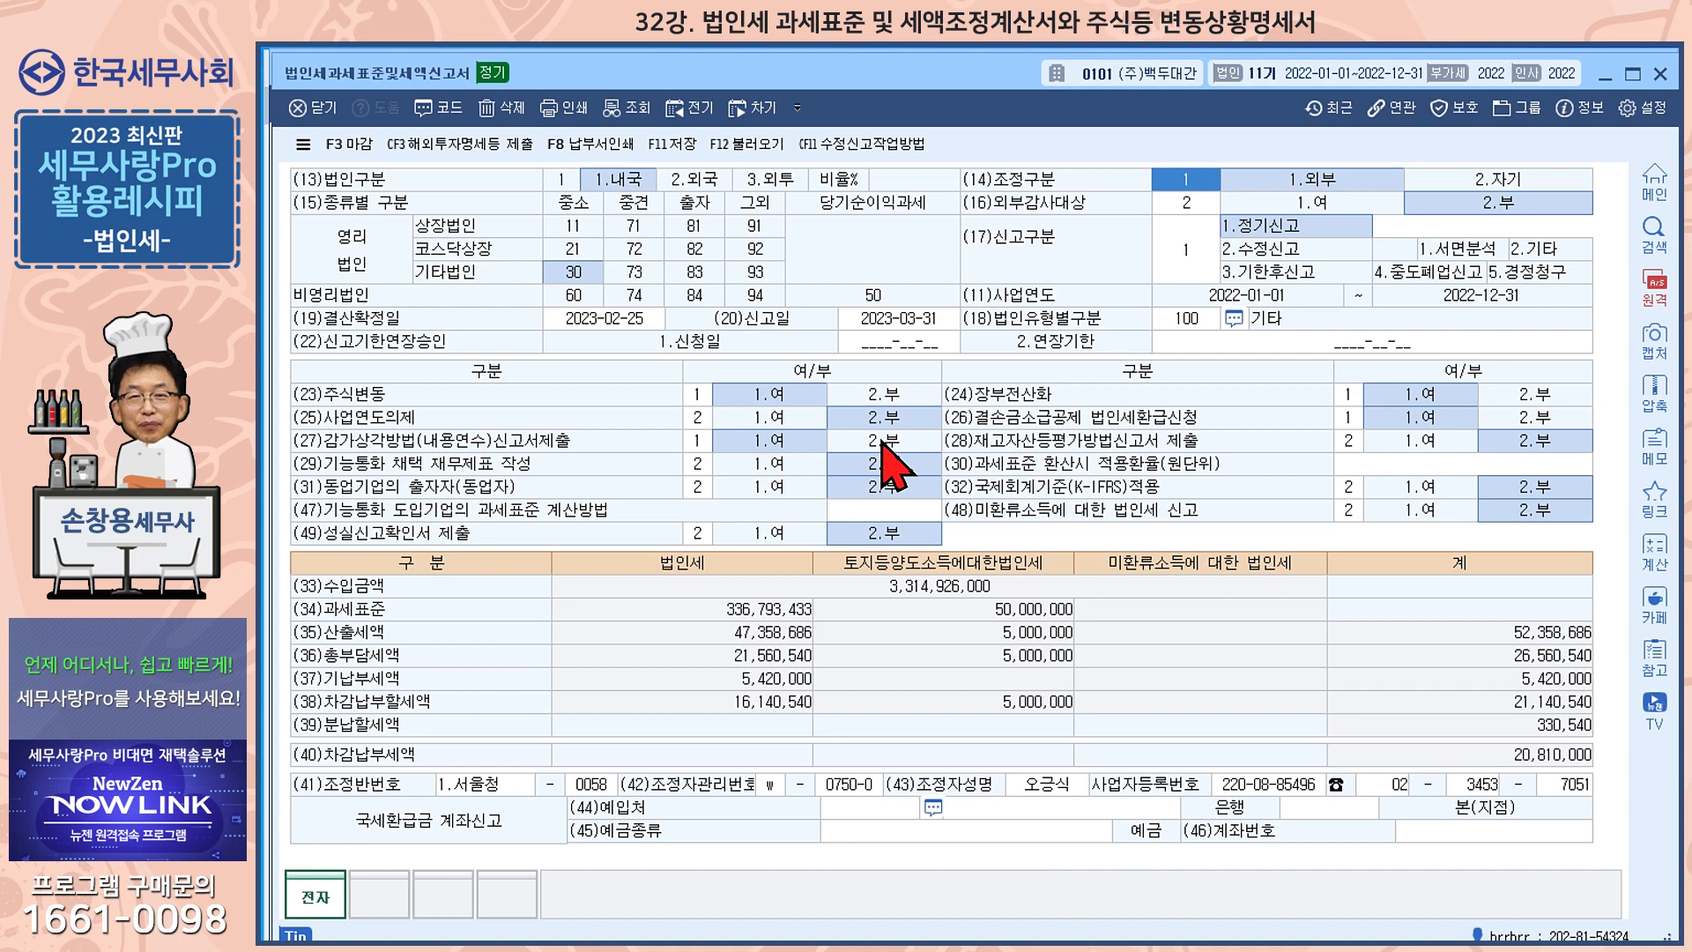
# Check the form list for 법인 마감 and the payment details in 납부서출력, leaving both without closing the return or printing
pyautogui.click(337, 143)
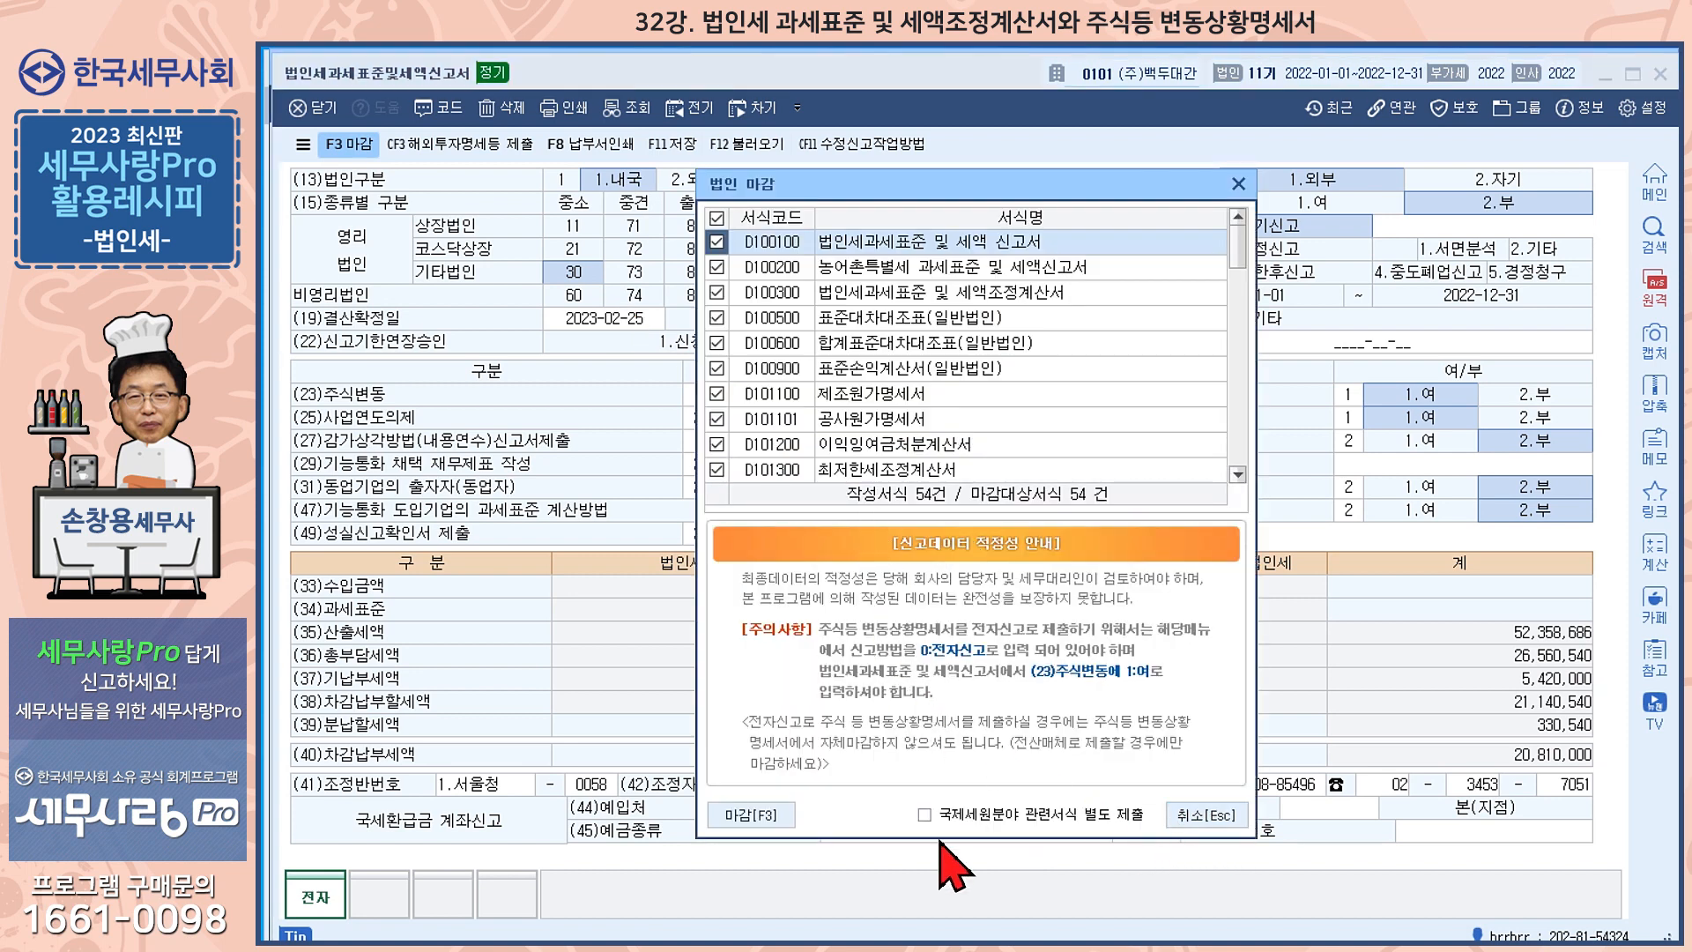
pyautogui.click(1208, 815)
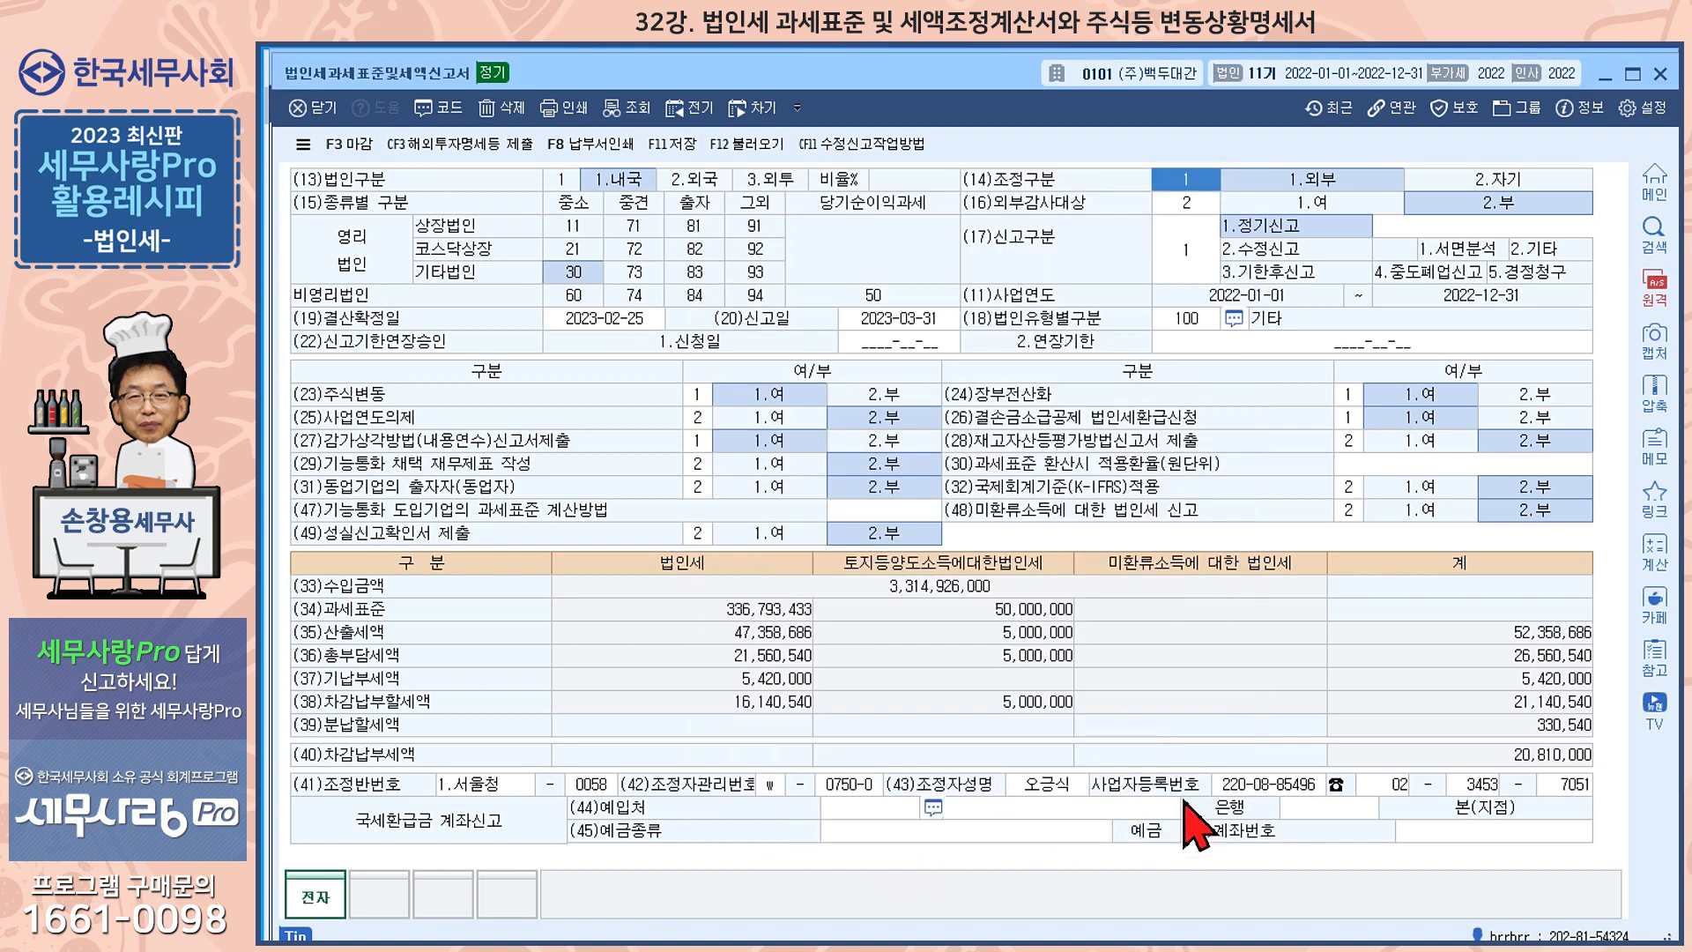
pyautogui.click(600, 145)
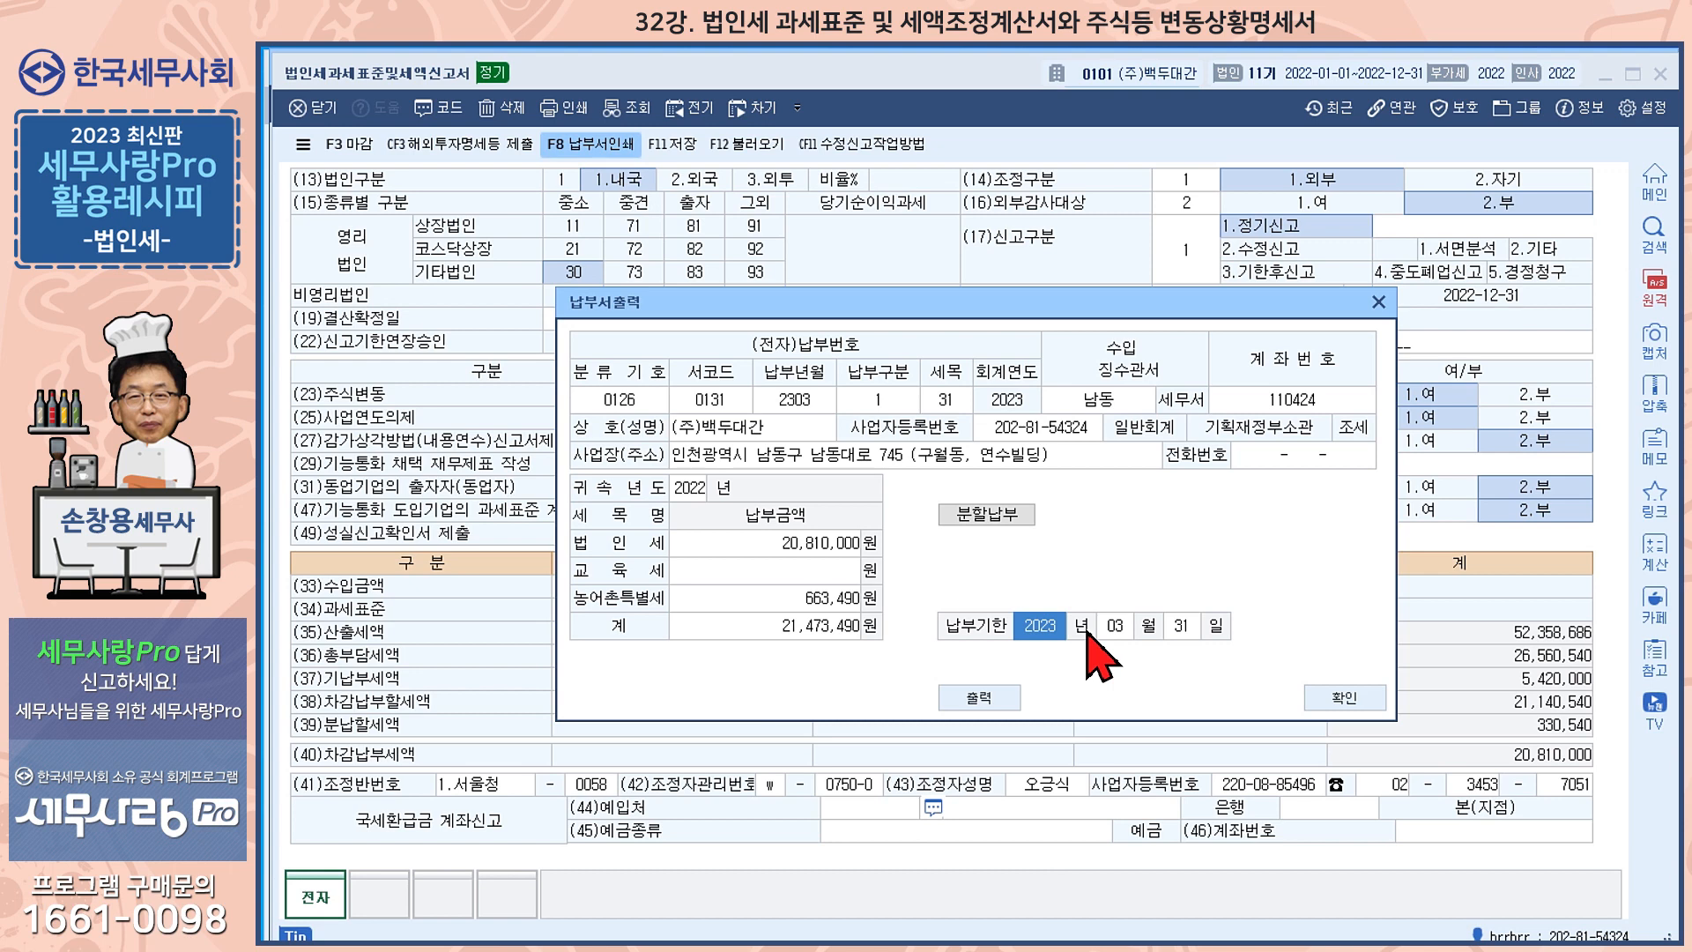
pyautogui.click(1346, 698)
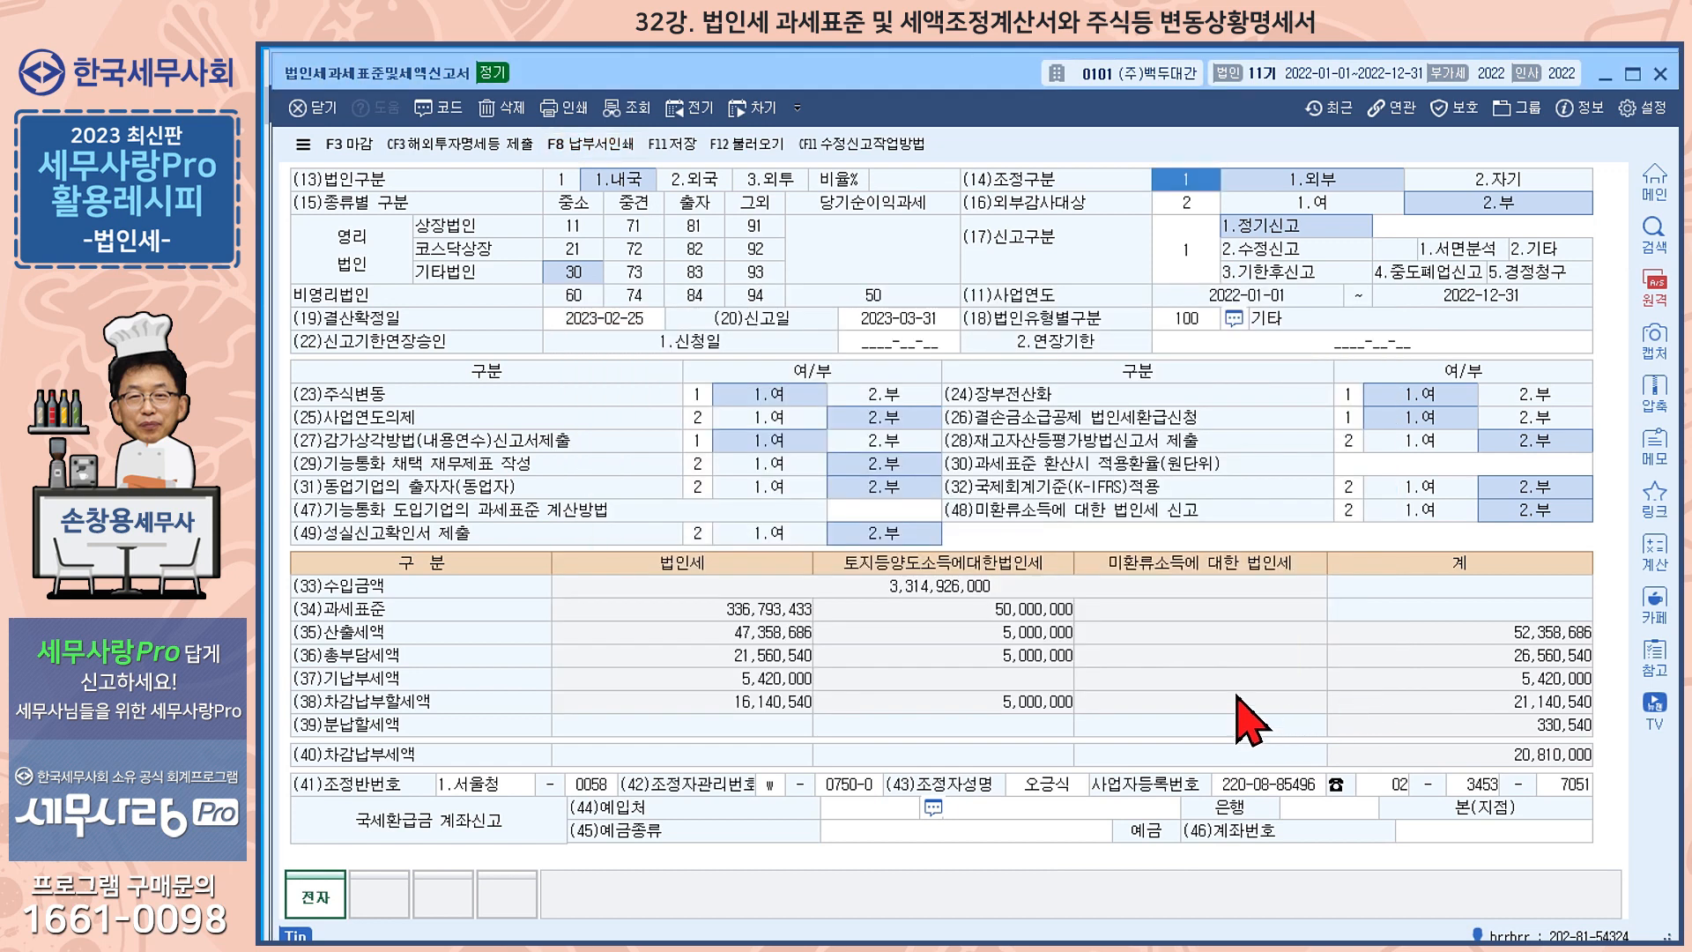